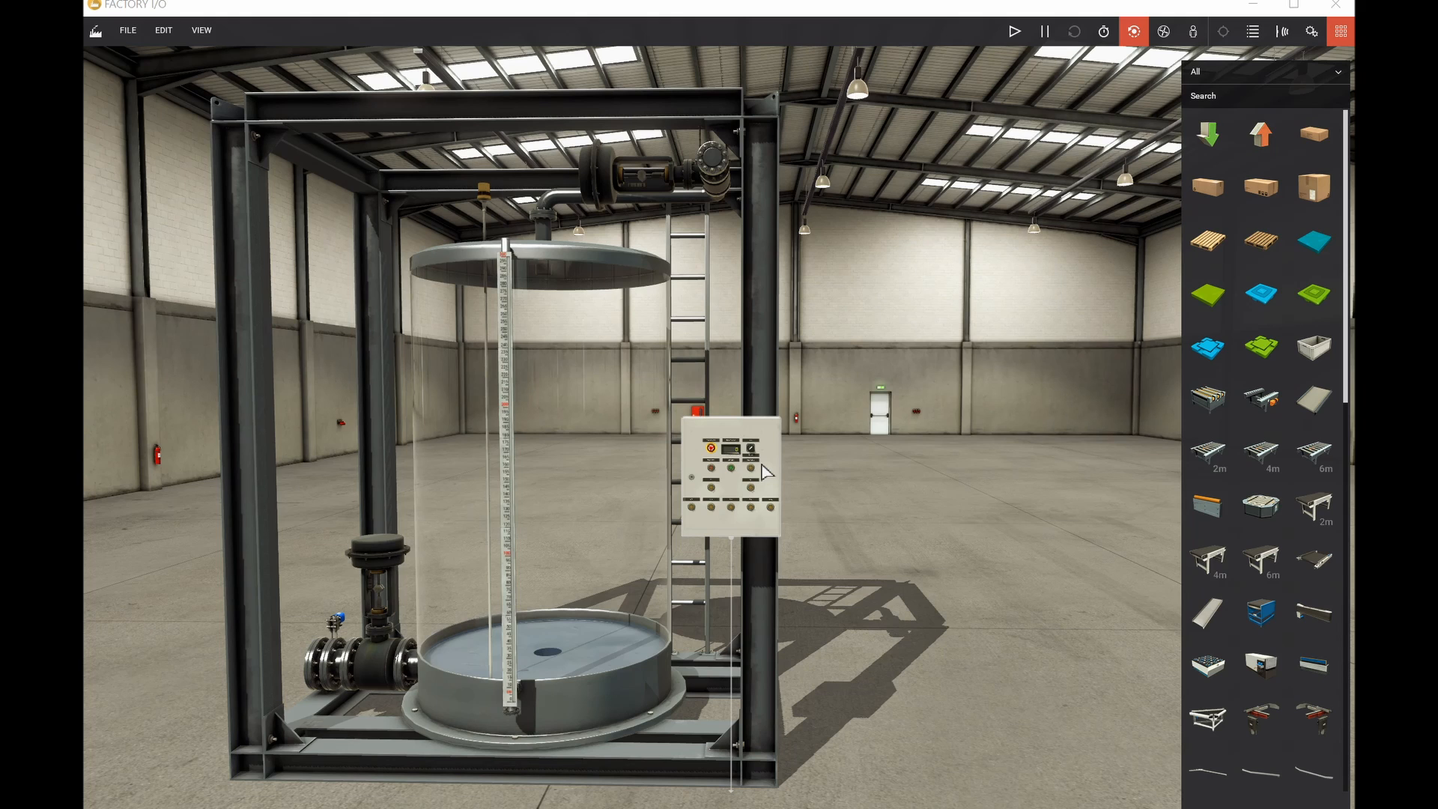
Open the driver configuration to review the Siemens S7-1200/1500 sensor and actuator address mapping.
left_click(126, 33)
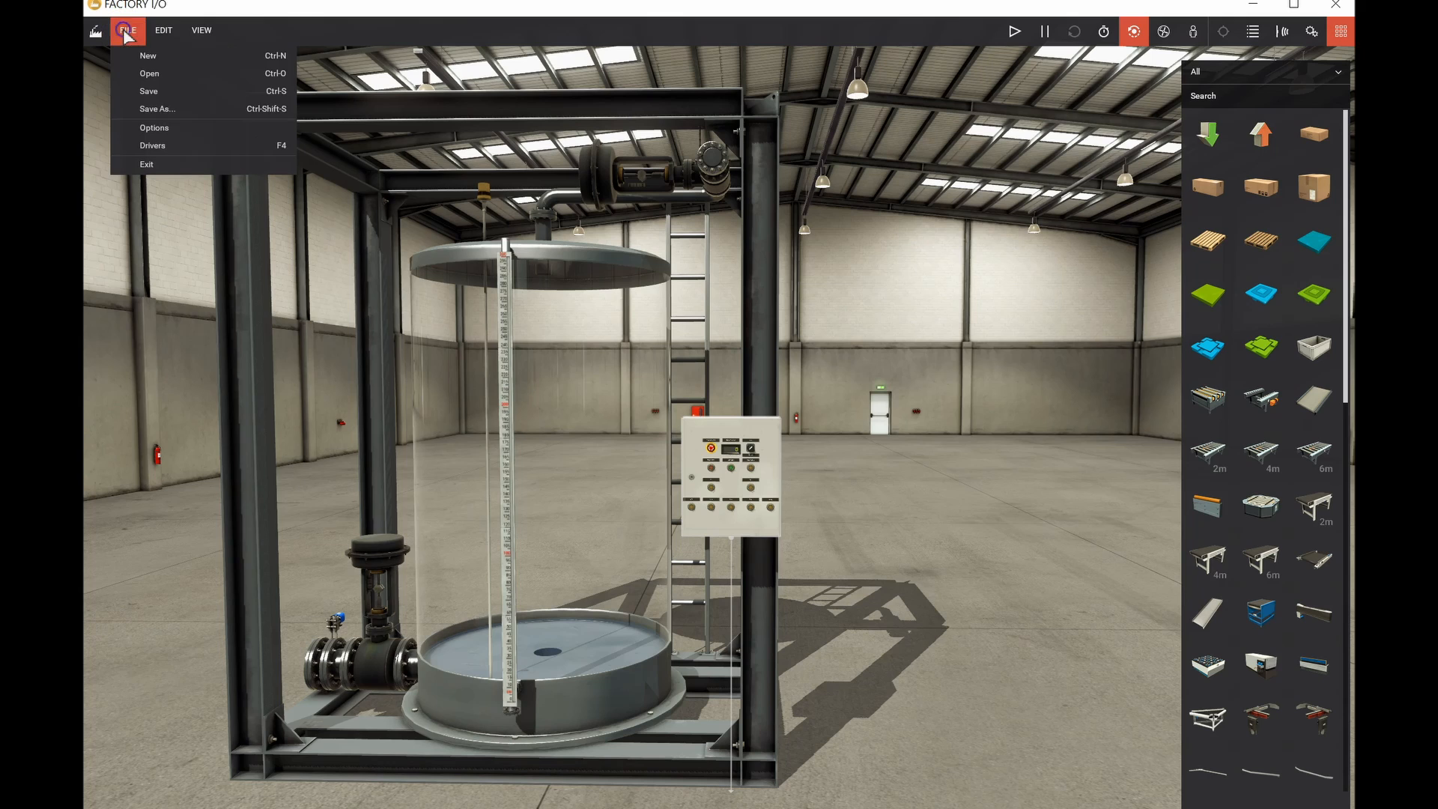
left_click(151, 145)
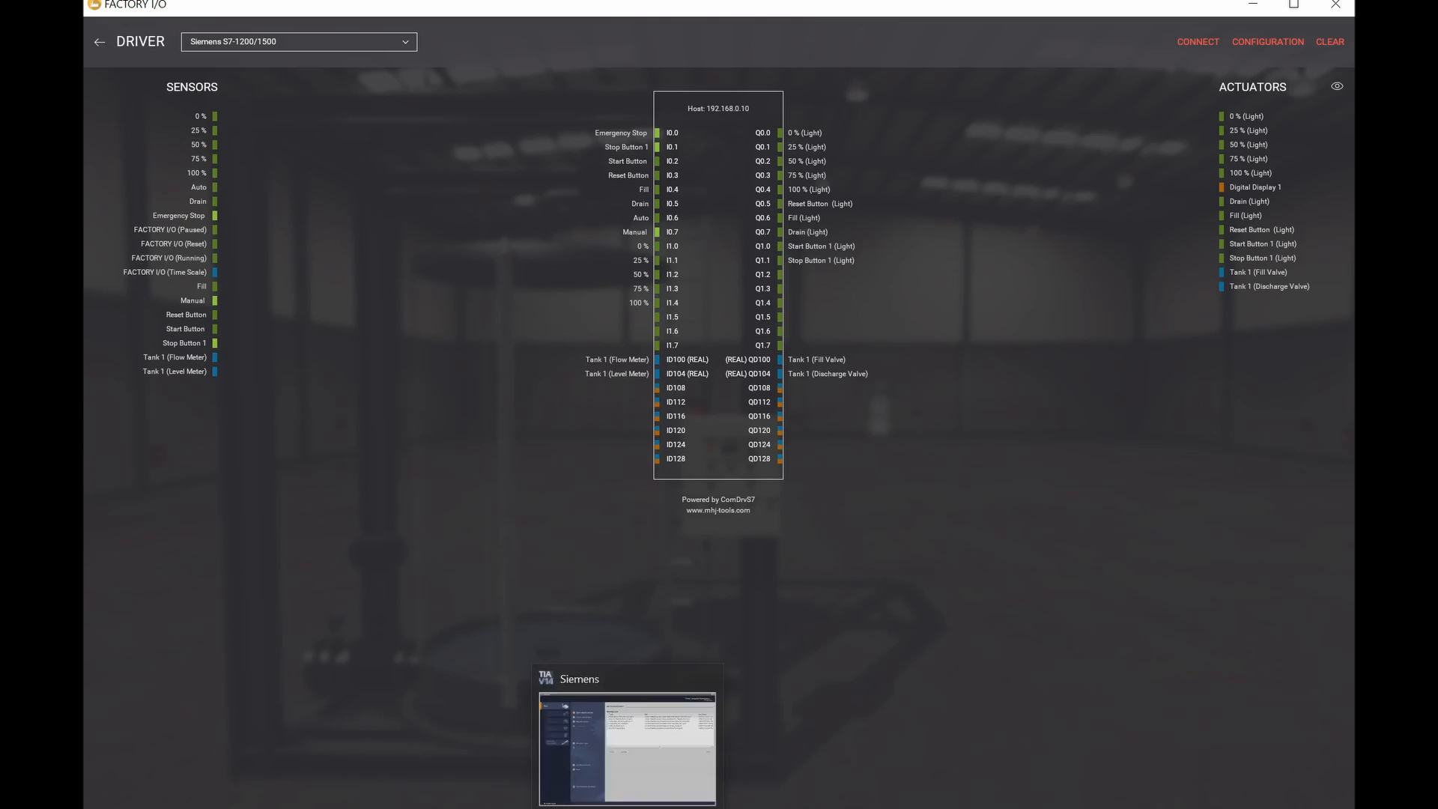
Switch to TIA Portal and open the existing project Base PLC Program_Factory IO in the project view.
left_click(674, 764)
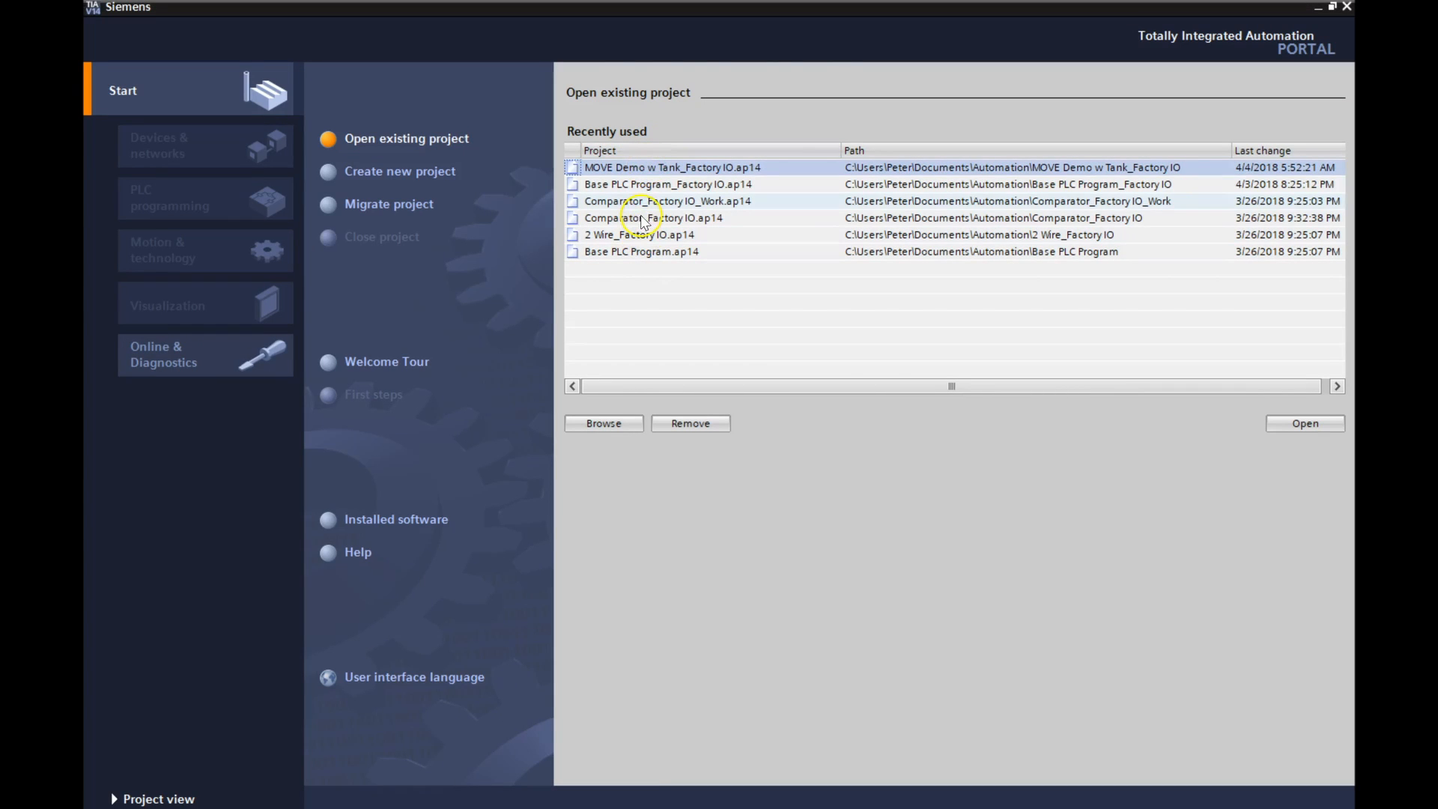
left_click(616, 185)
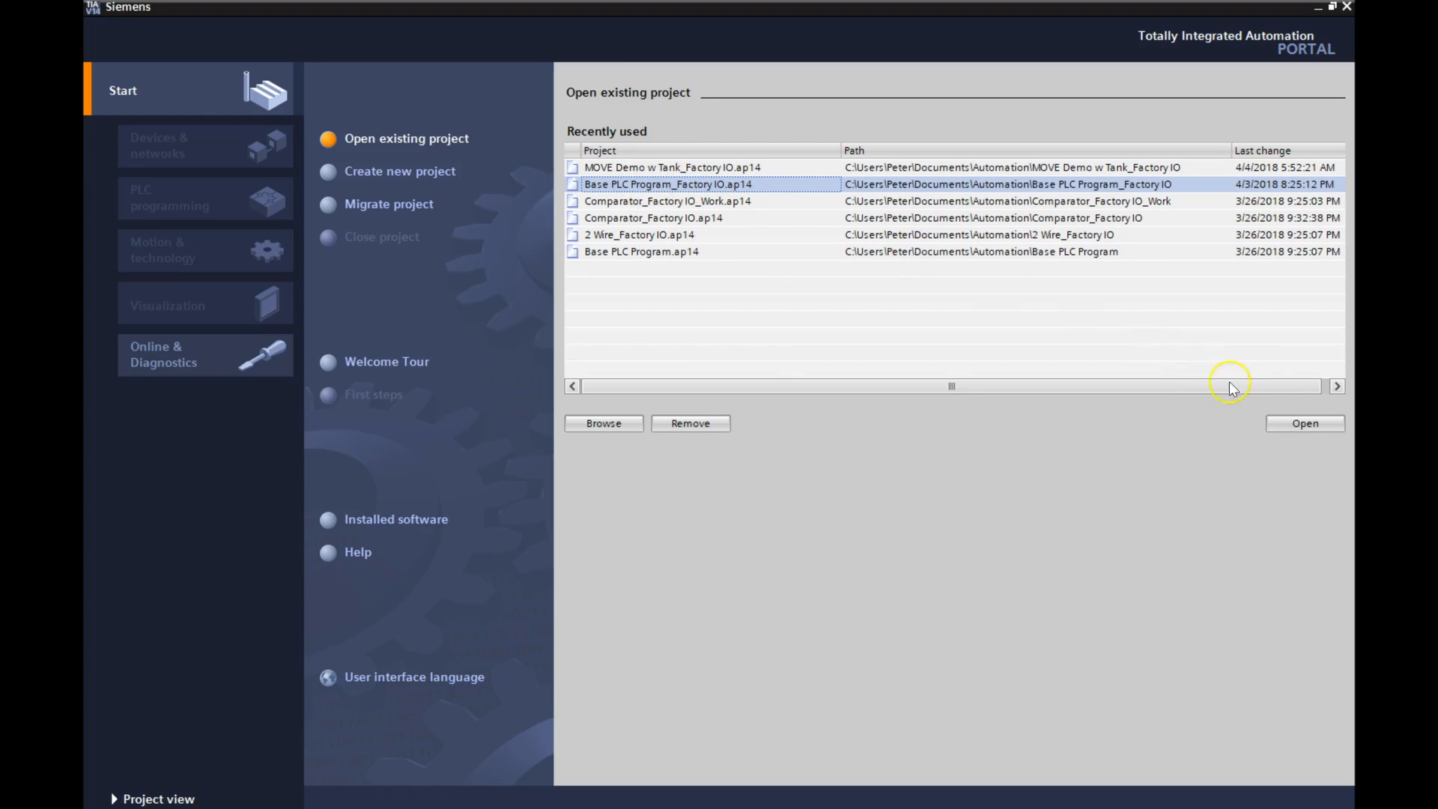
left_click(1296, 422)
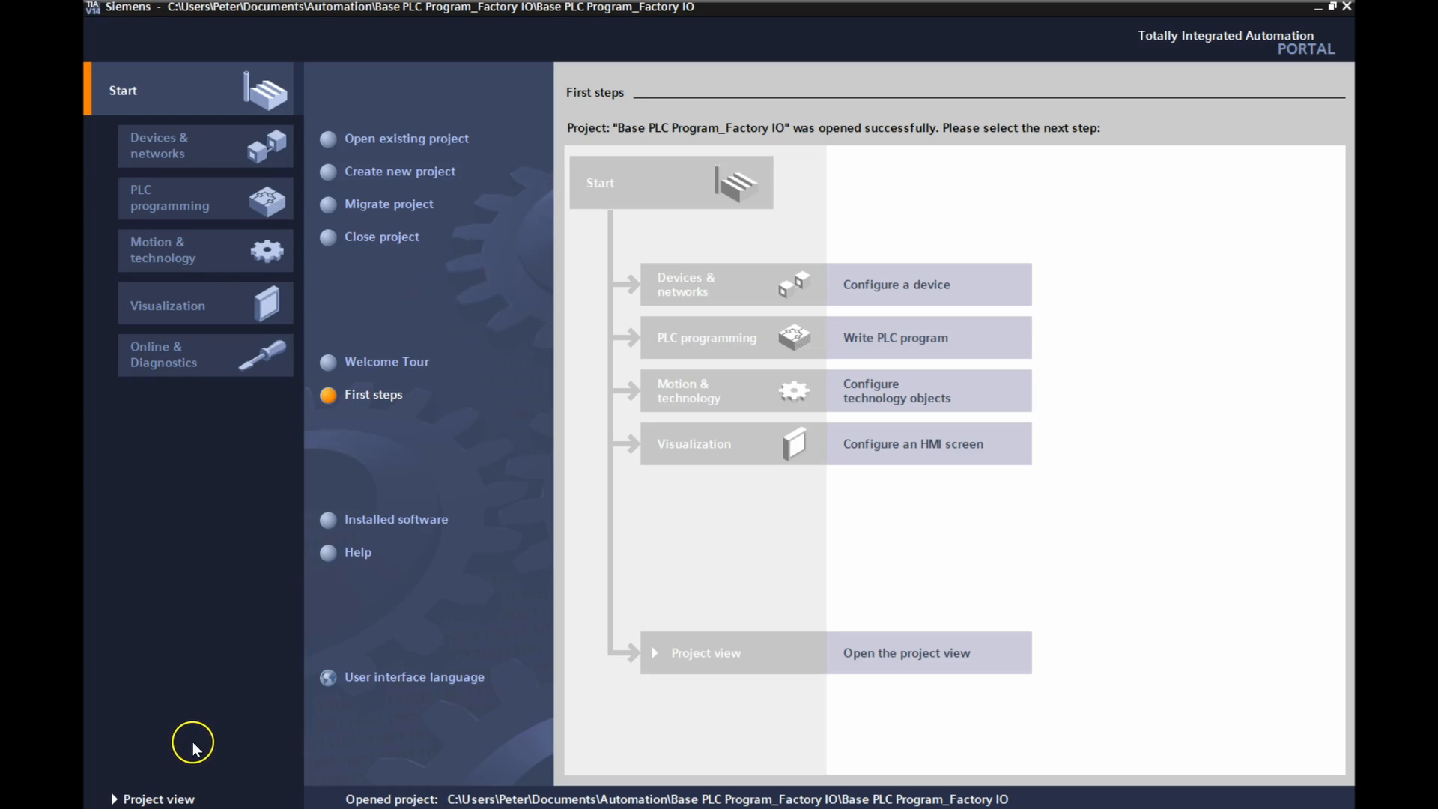
left_click(143, 797)
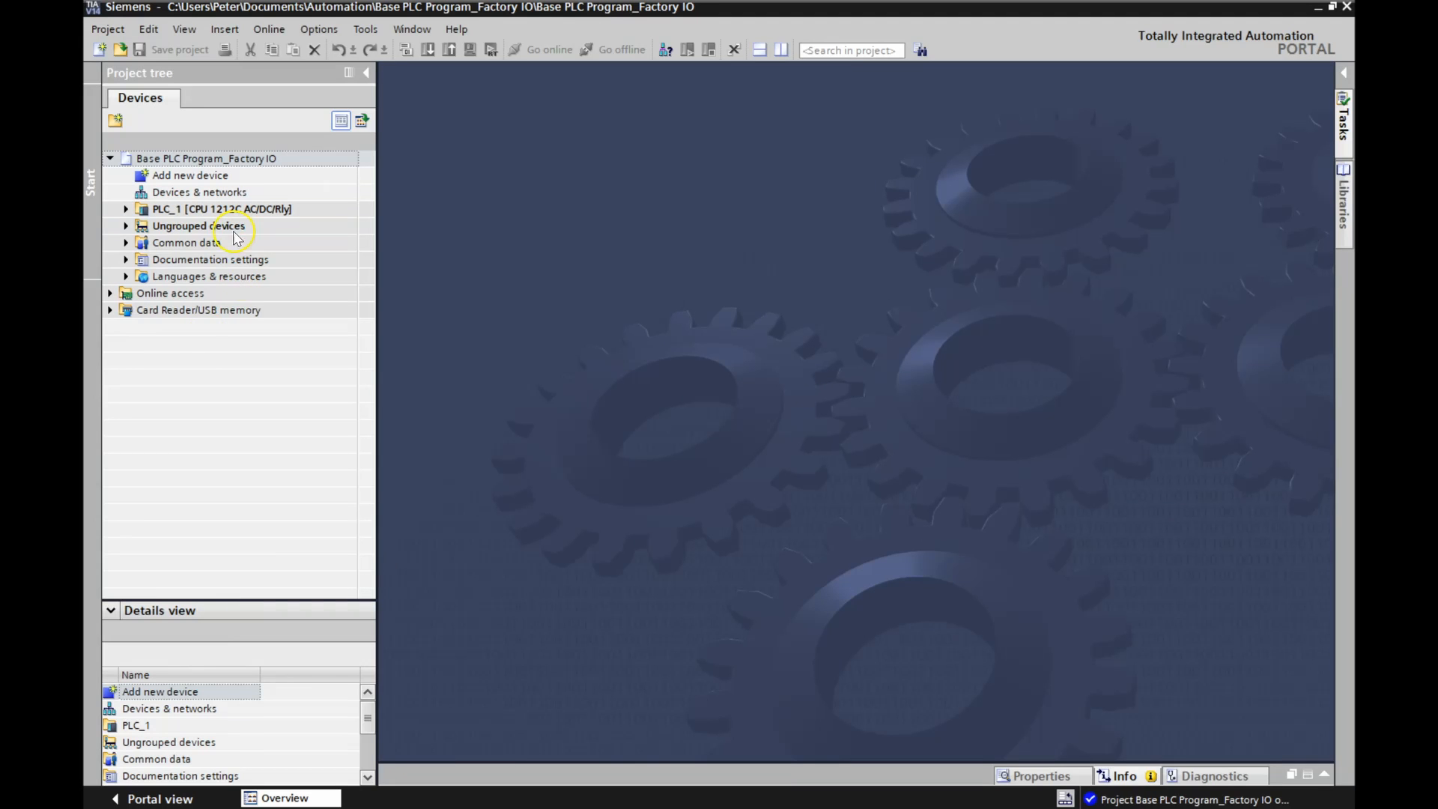
Open the Main [OB1] program block of PLC_1 in the program editor.
left_click(125, 210)
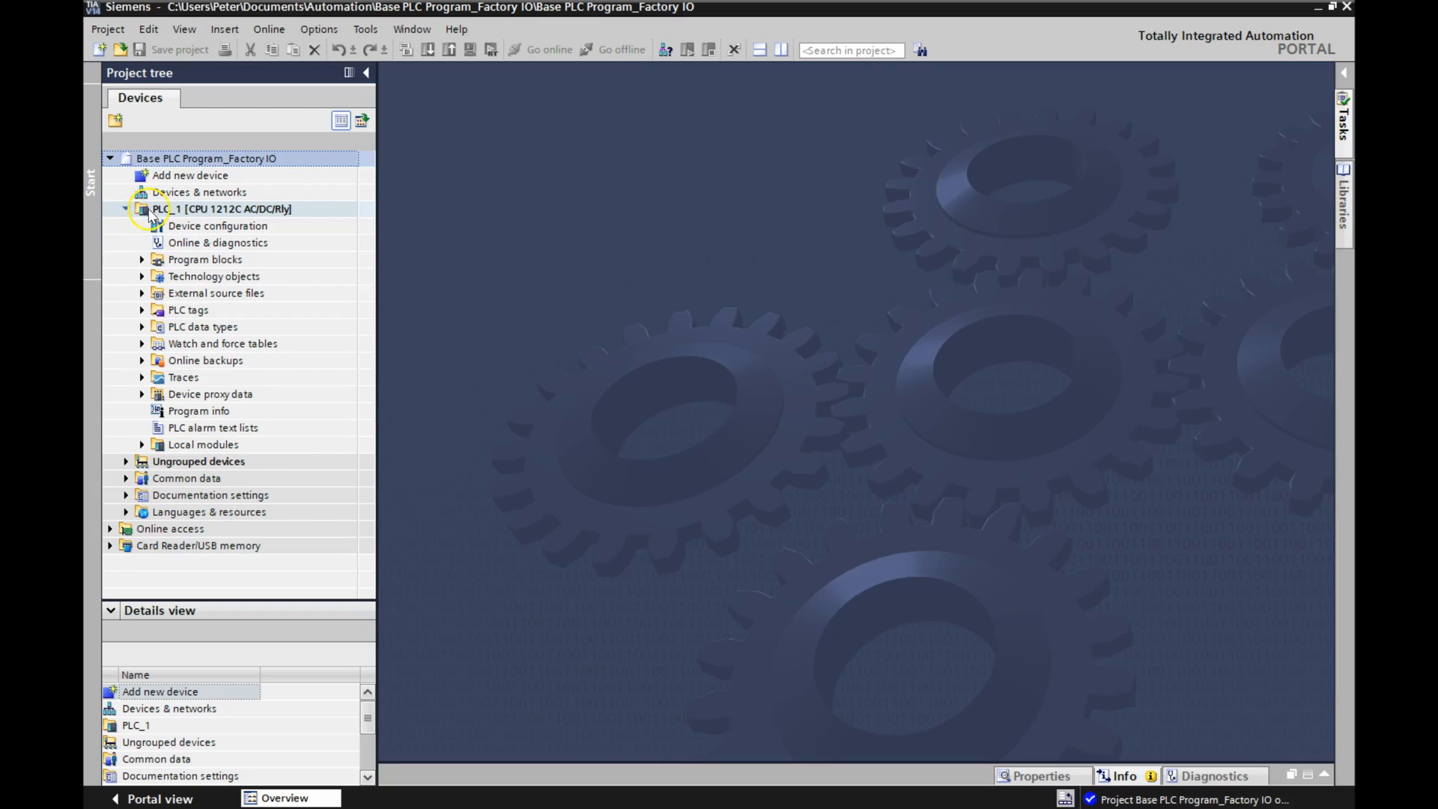
left_click(141, 261)
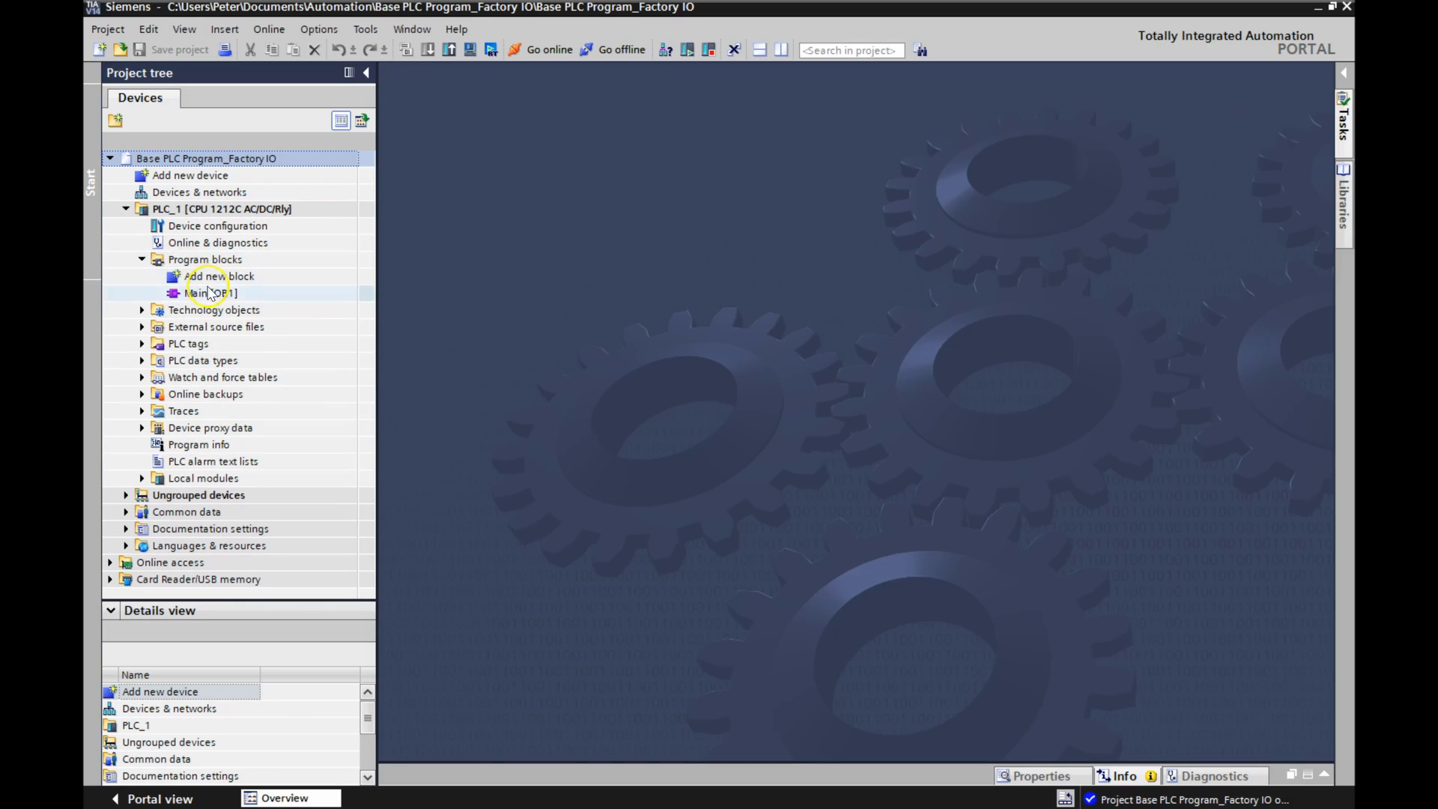
left_click(210, 293)
double_click(208, 292)
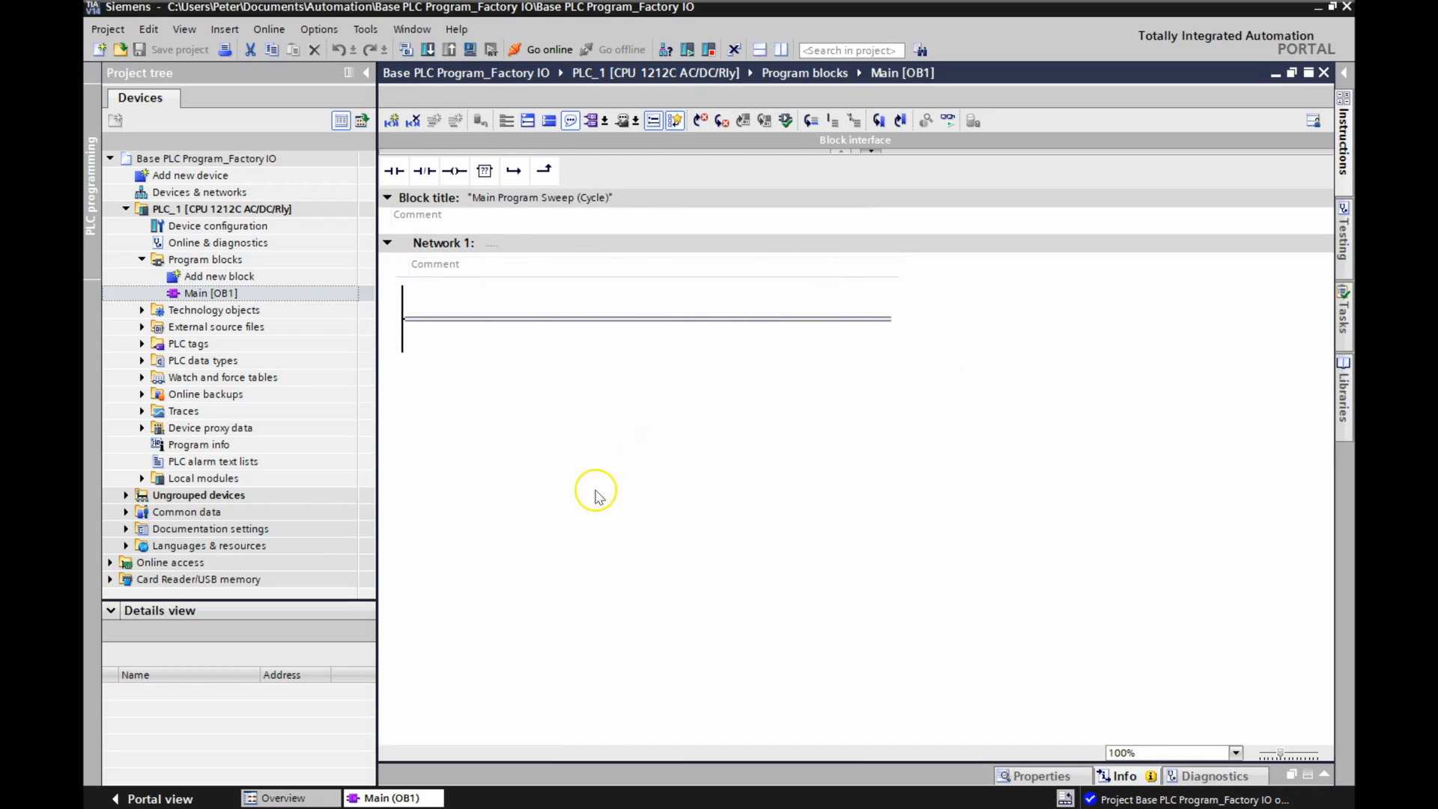
Save a copy of the project under the name Tank_Factory IO.
left_click(125, 31)
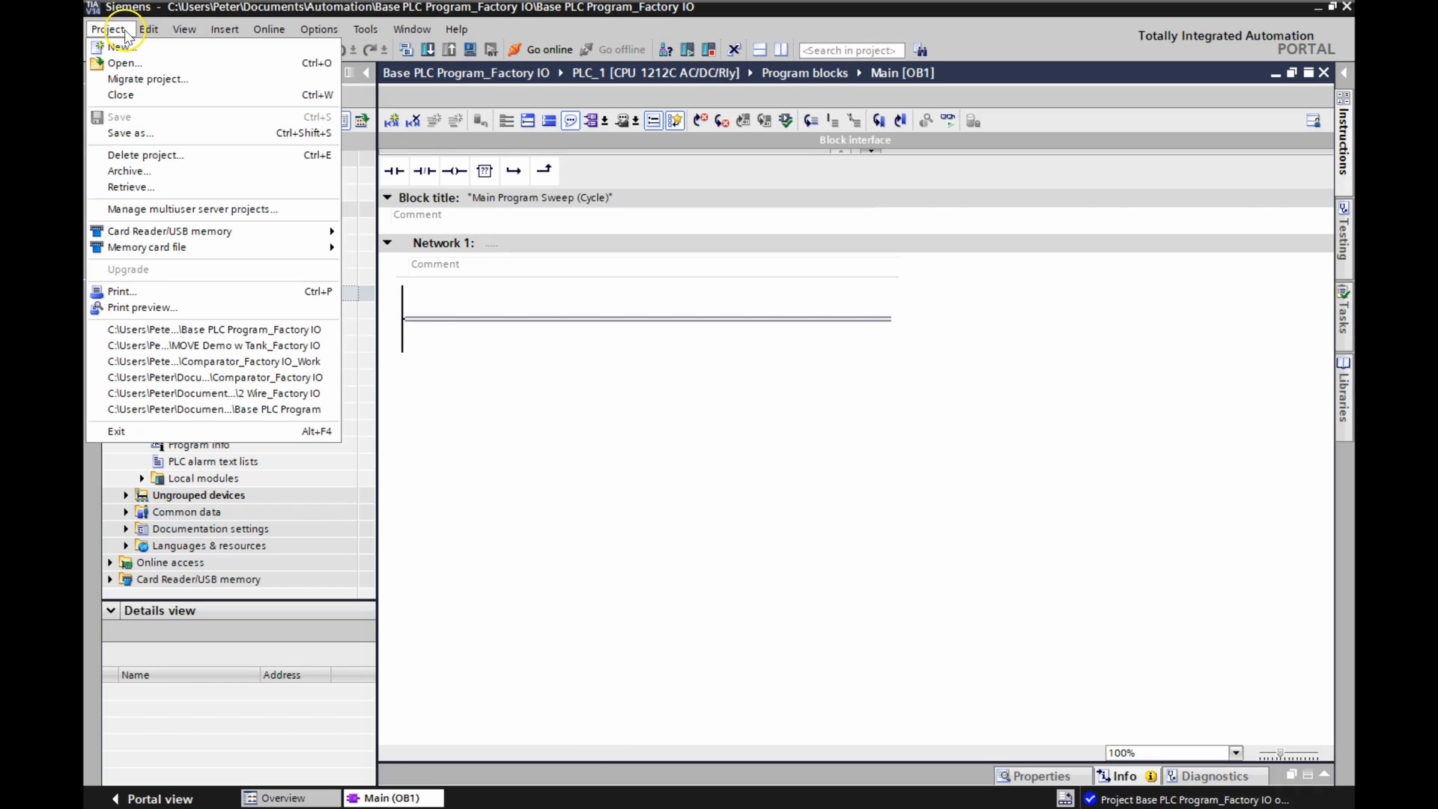
left_click(133, 134)
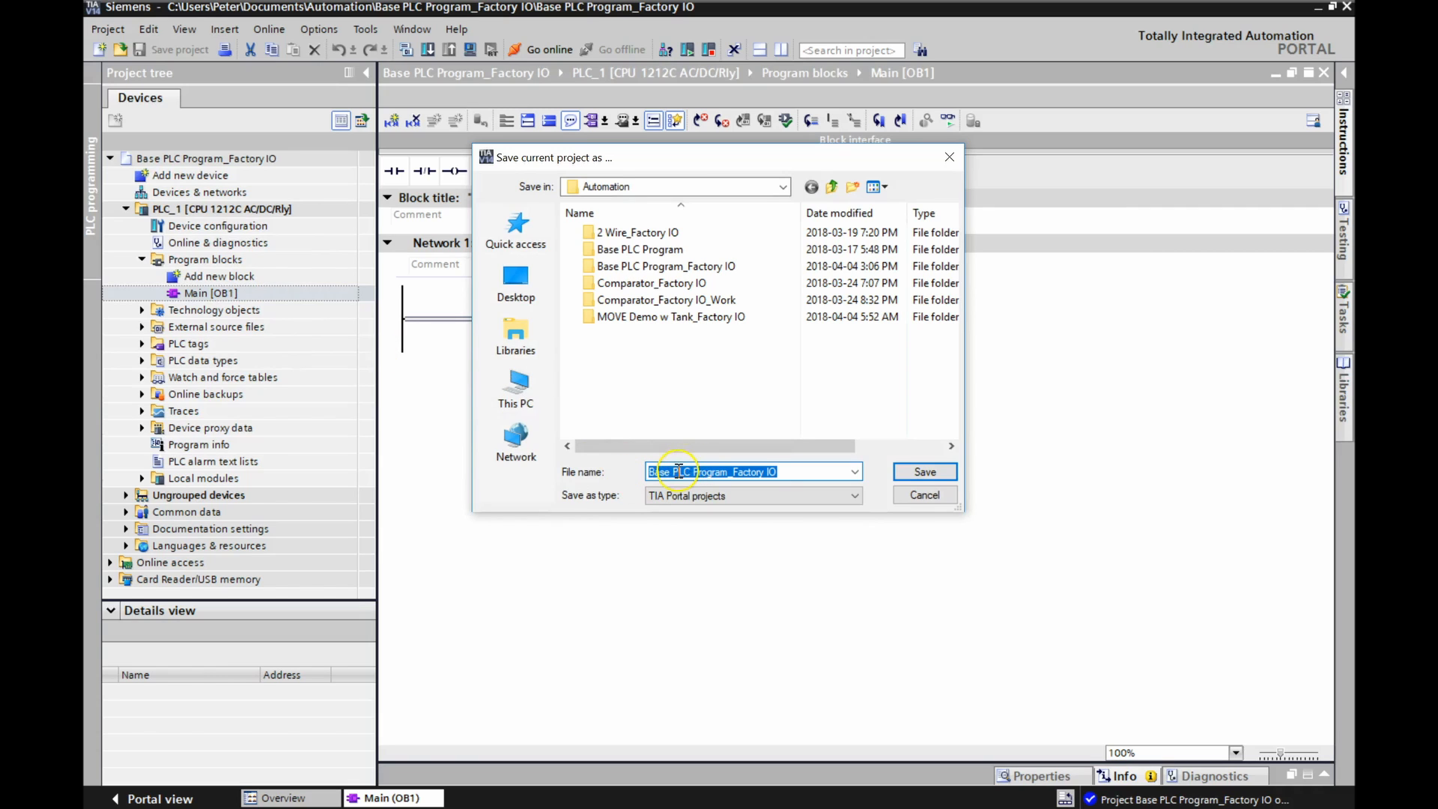
left_click_drag(729, 472, 606, 490)
type("Tank")
left_click(926, 473)
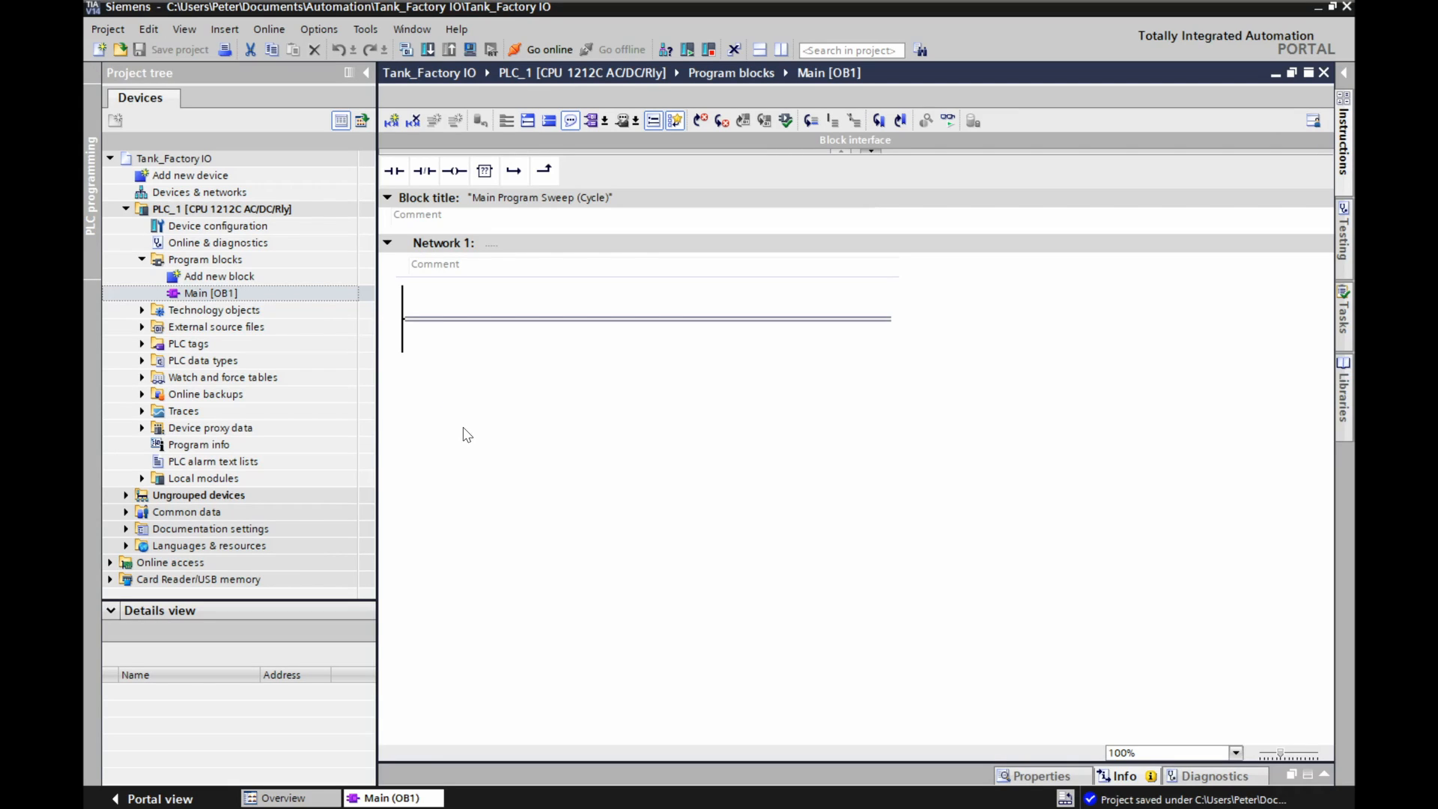
Open the table showing all PLC tags of PLC_1.
left_click(143, 349)
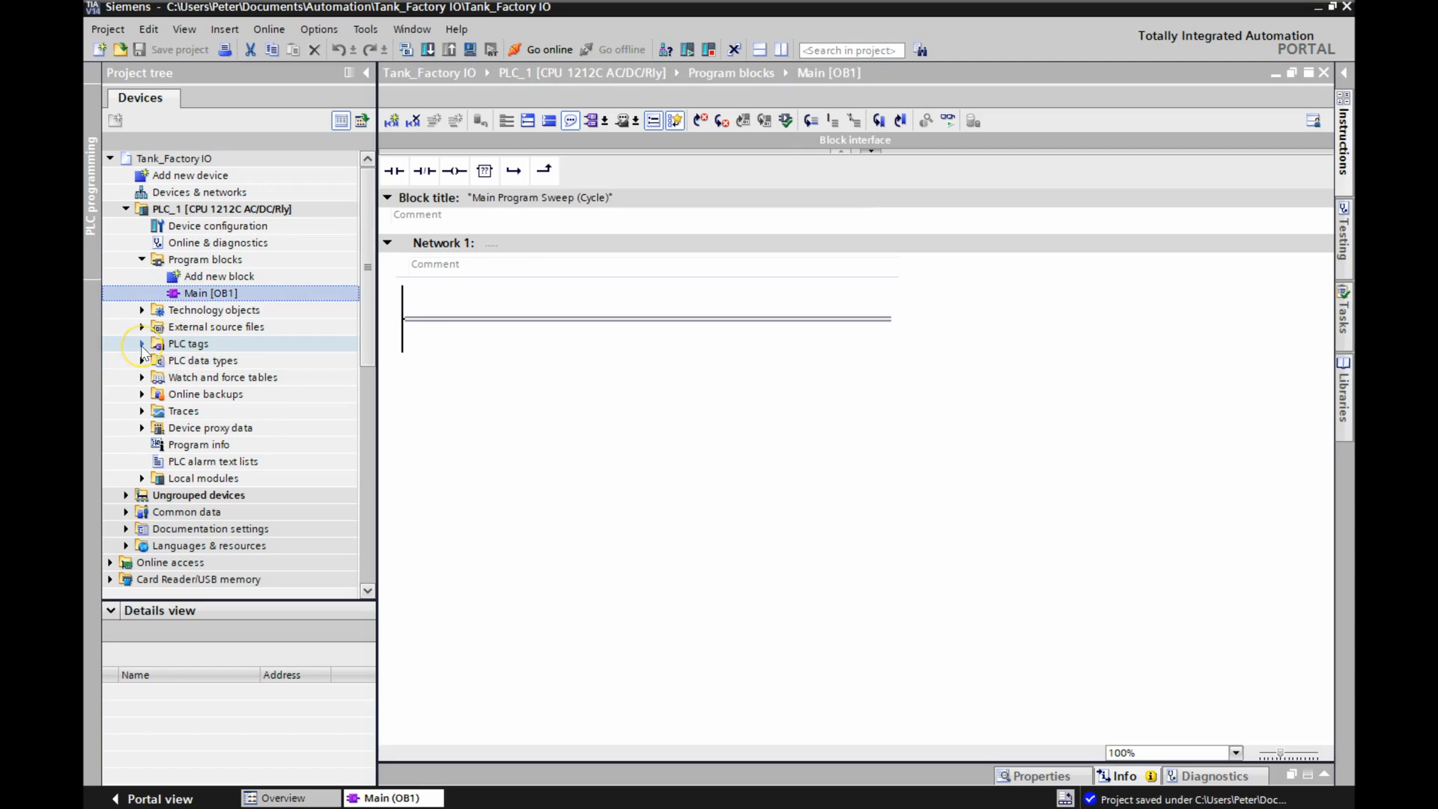
left_click(142, 344)
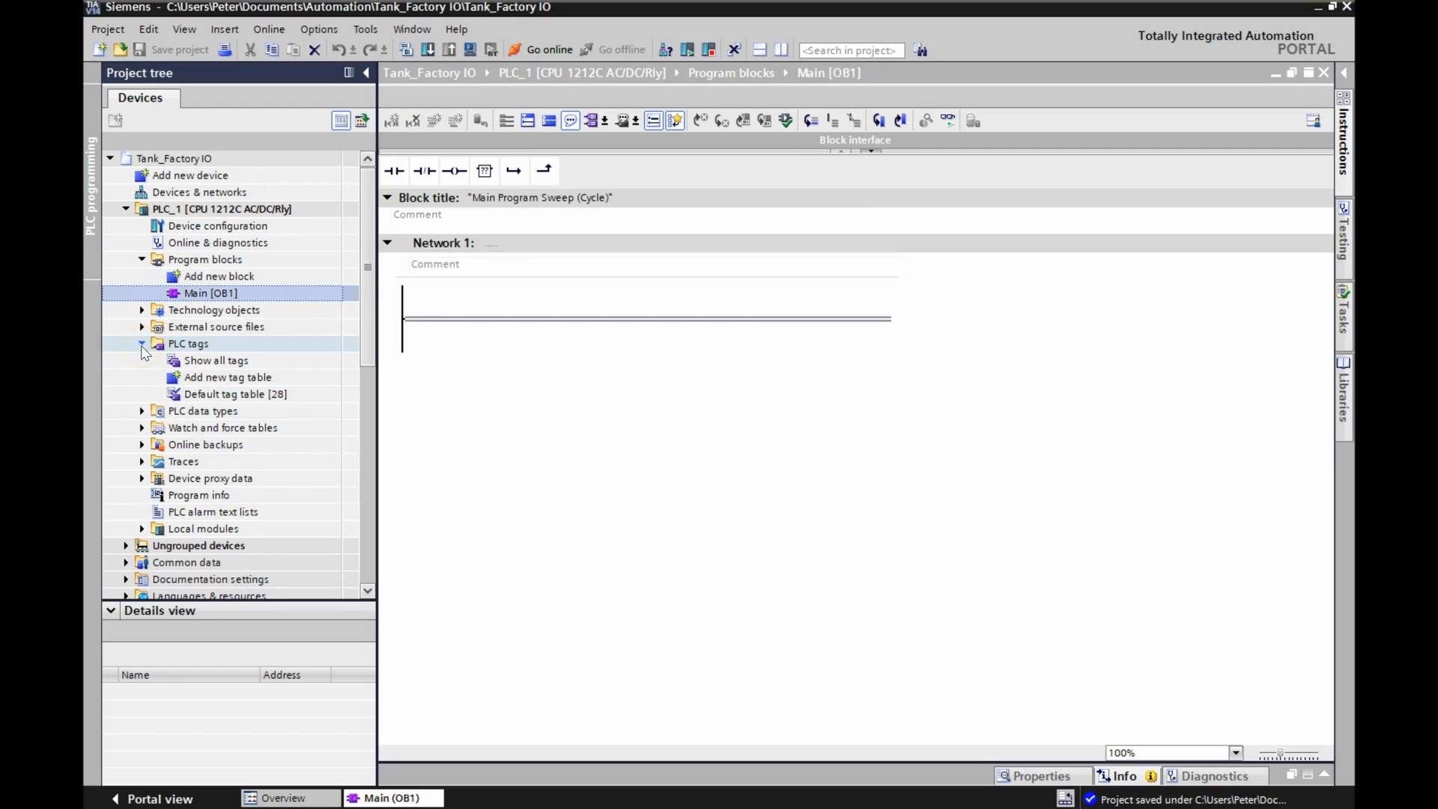
left_click(210, 364)
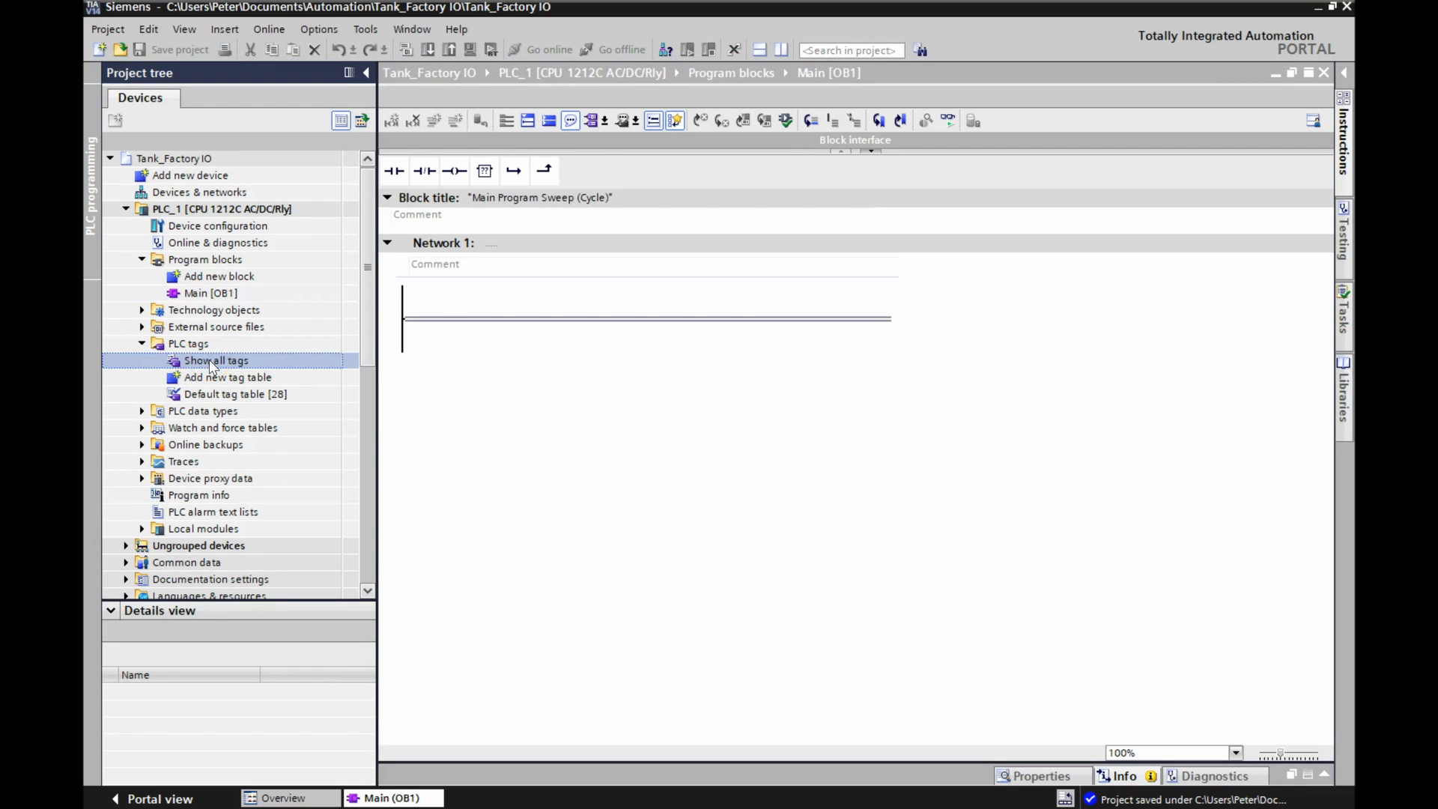
double_click(205, 361)
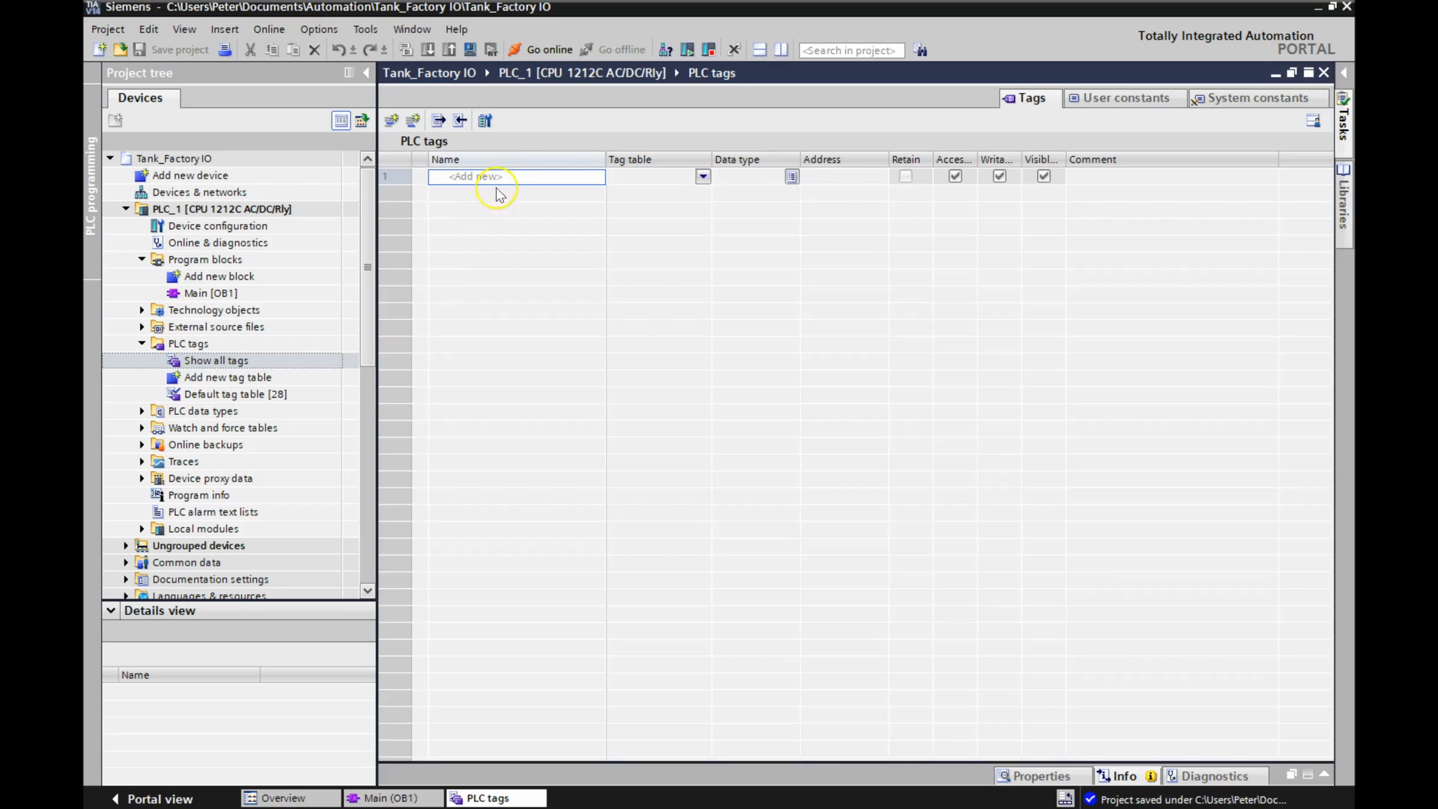
left_click(697, 463)
Add a PLC tag named E Stop with data type Bool at address %I0.0.
left_click(488, 178)
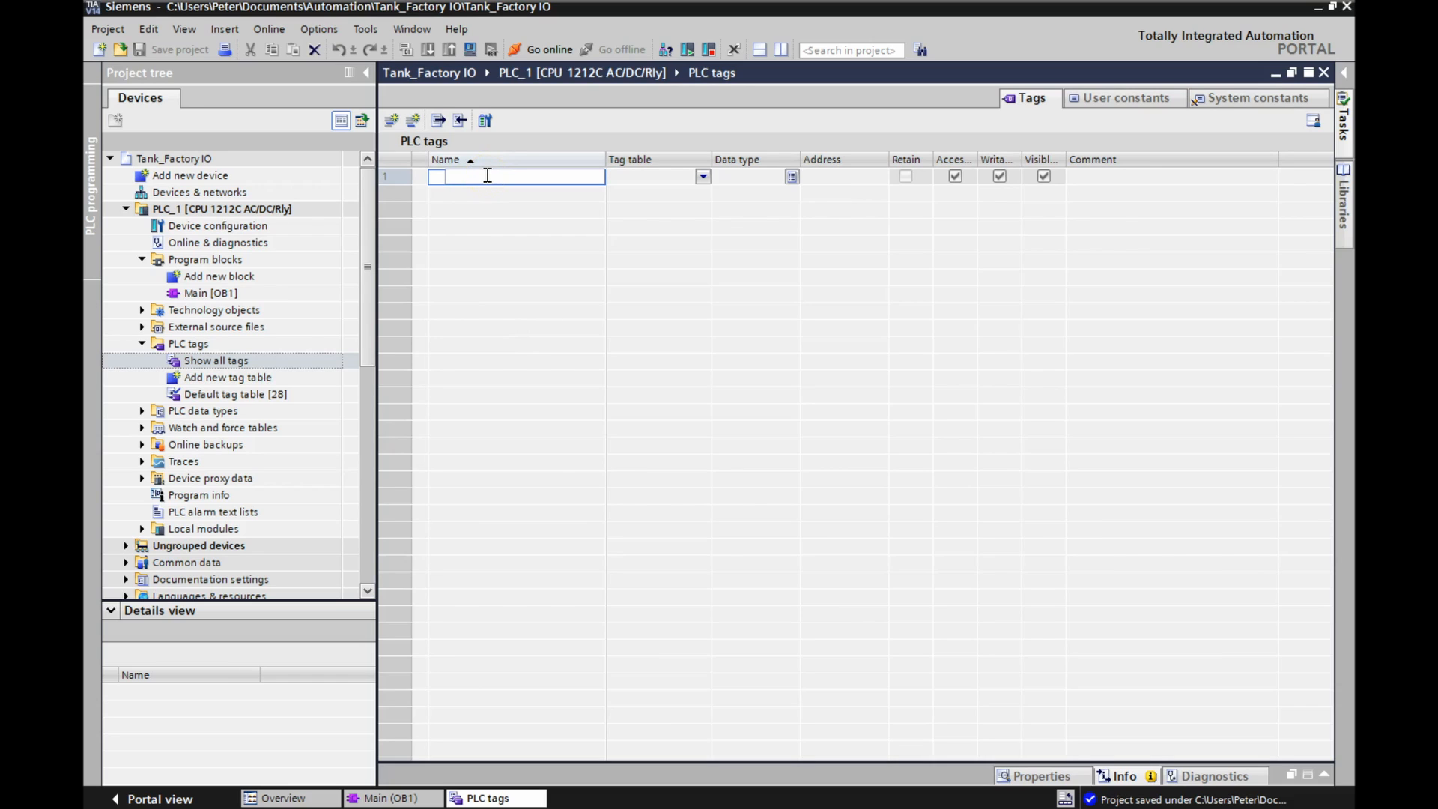
type("E Stop")
key("Return")
left_click(747, 180)
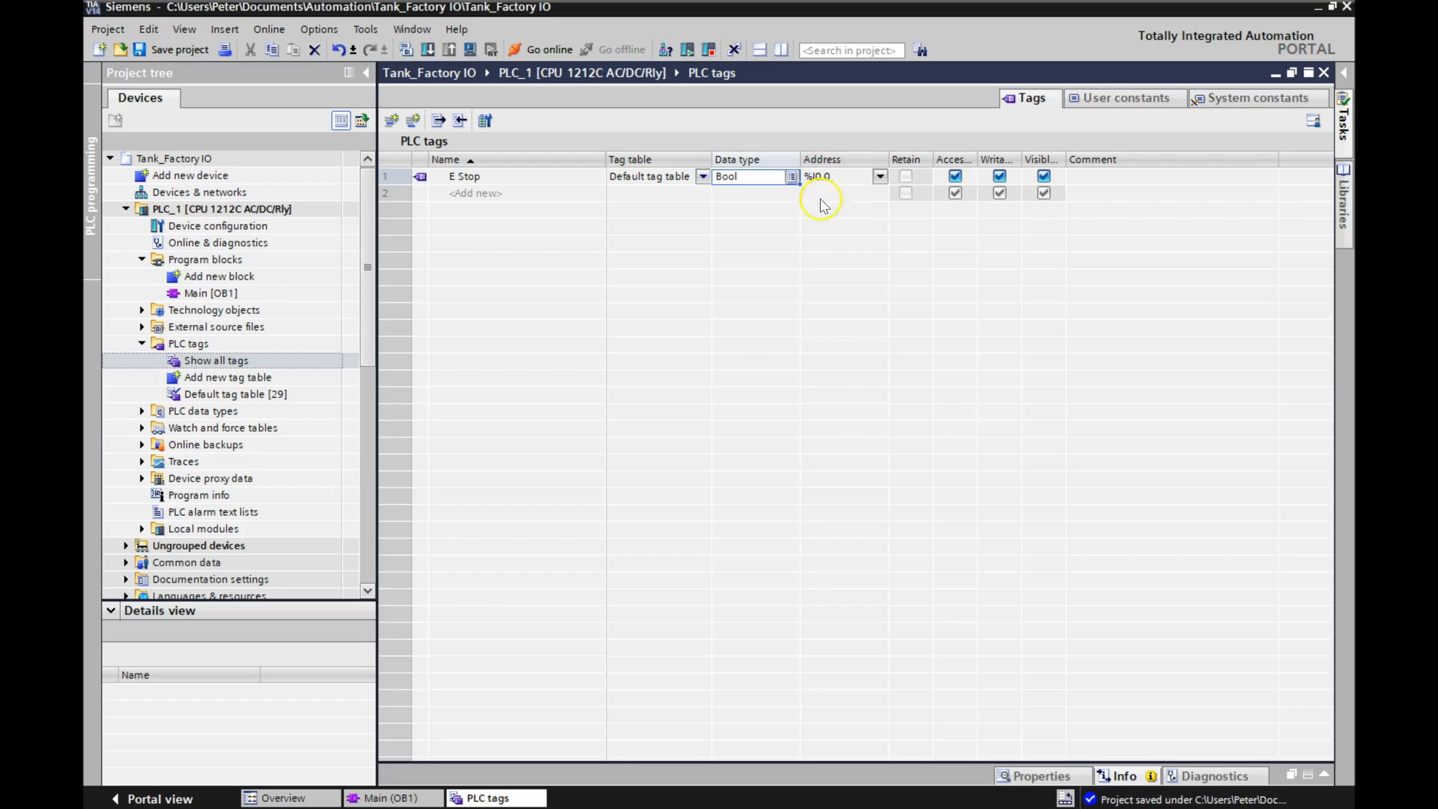
Add two Bool tags below E Stop: Stop PB at %I0.1 and Start PB at %I0.2.
left_click(462, 194)
type("Stop PB")
key("Return")
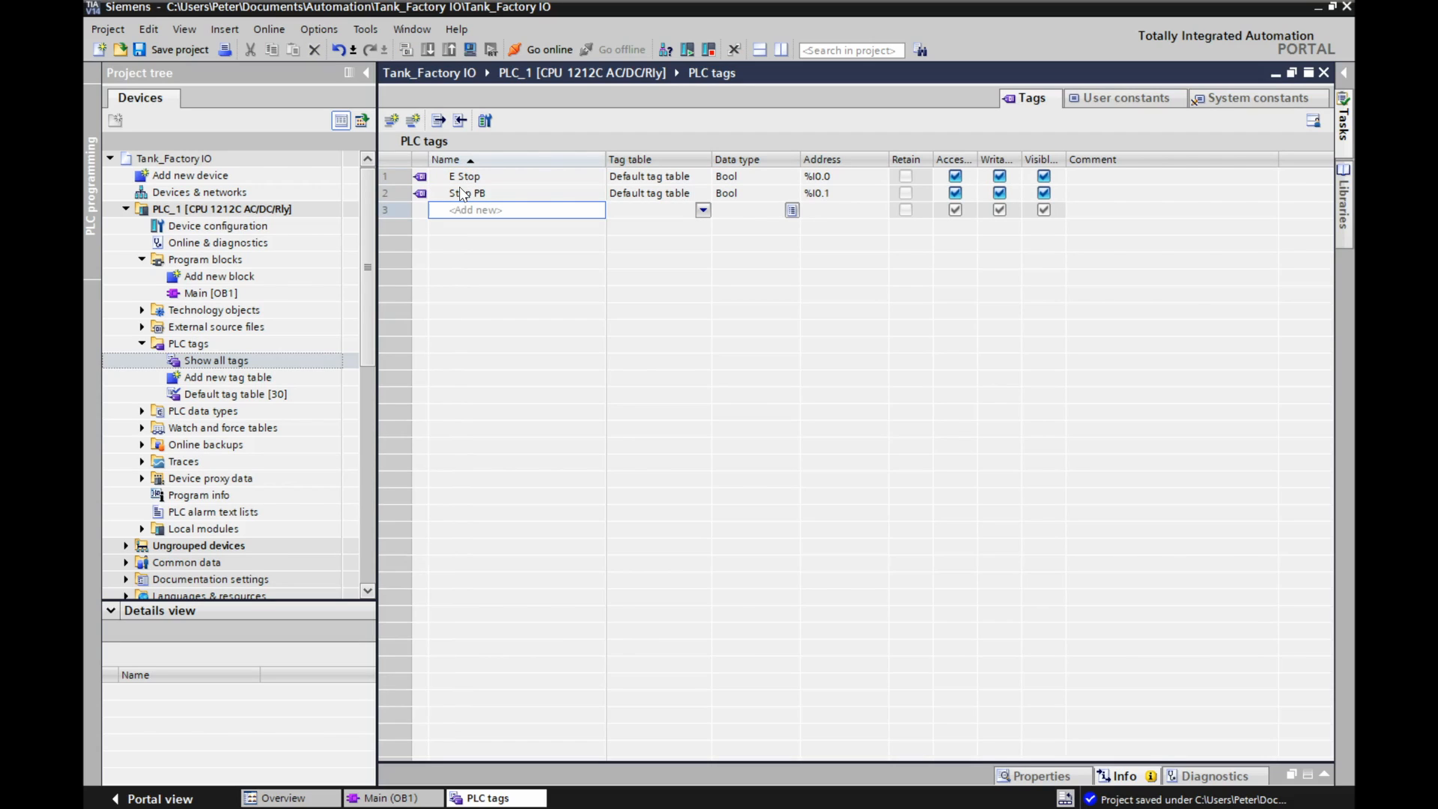
type("St")
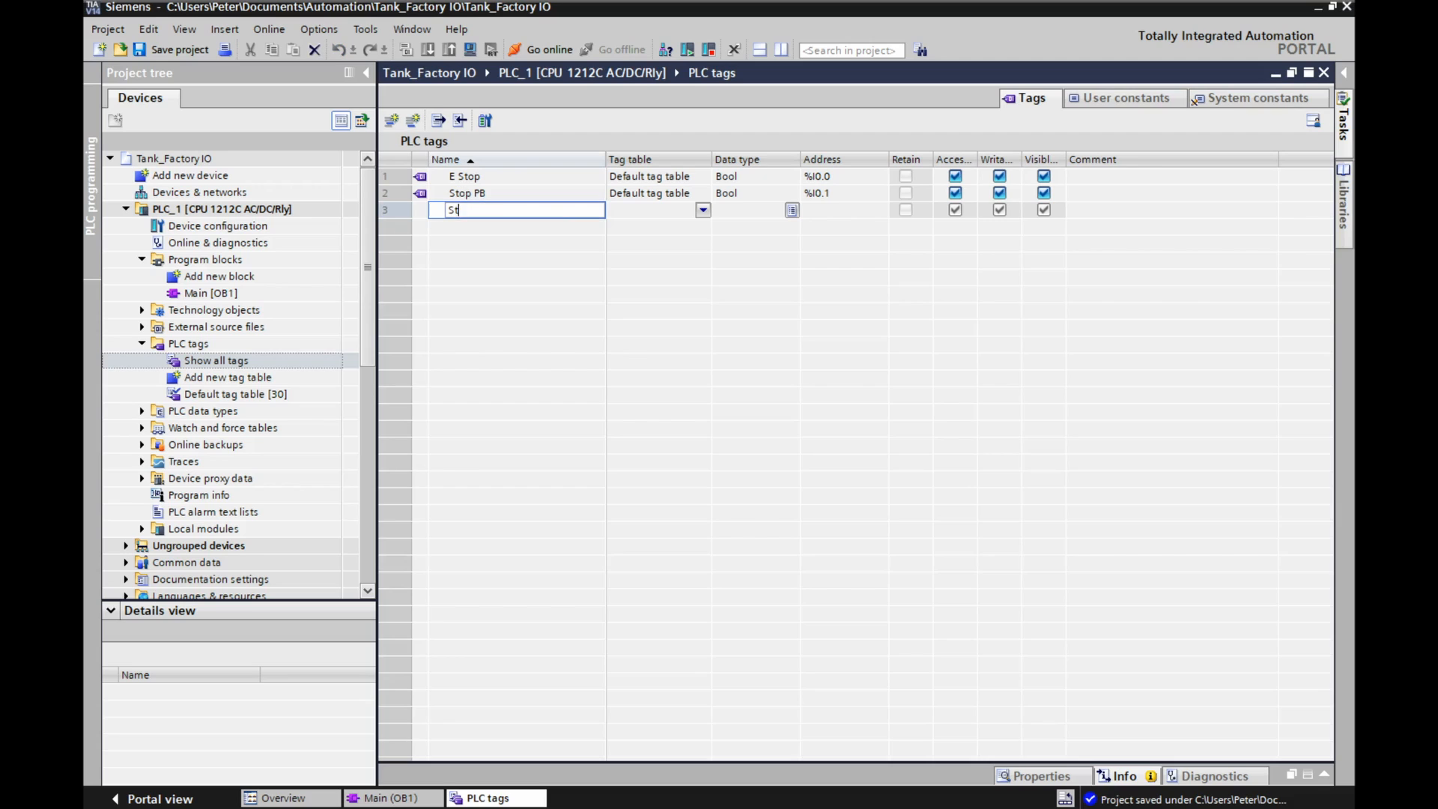
type("art PB")
key("Return")
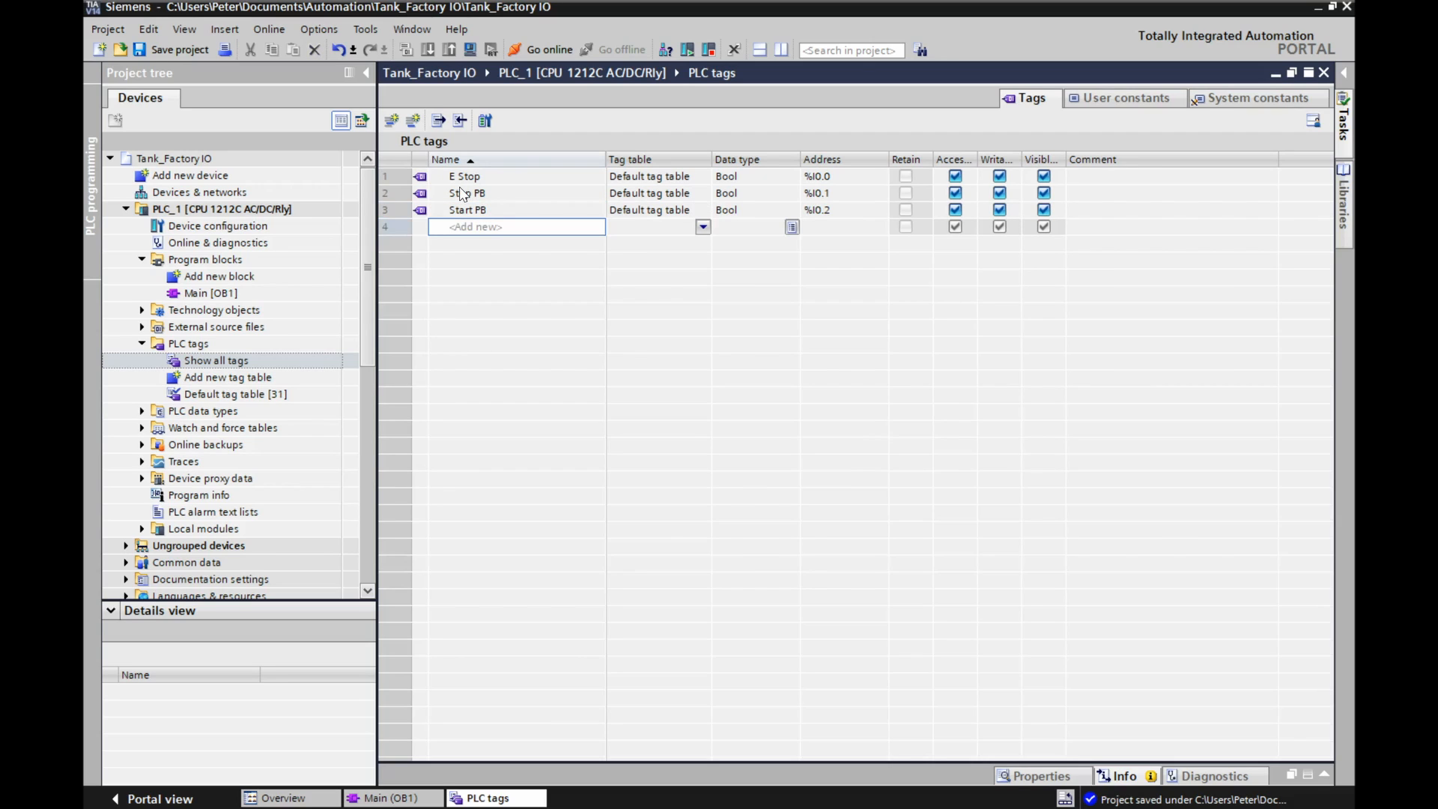
Add the Bool tags Reset PB at %I0.3 and Fill PB at %I0.4 to the tag table.
type("Res")
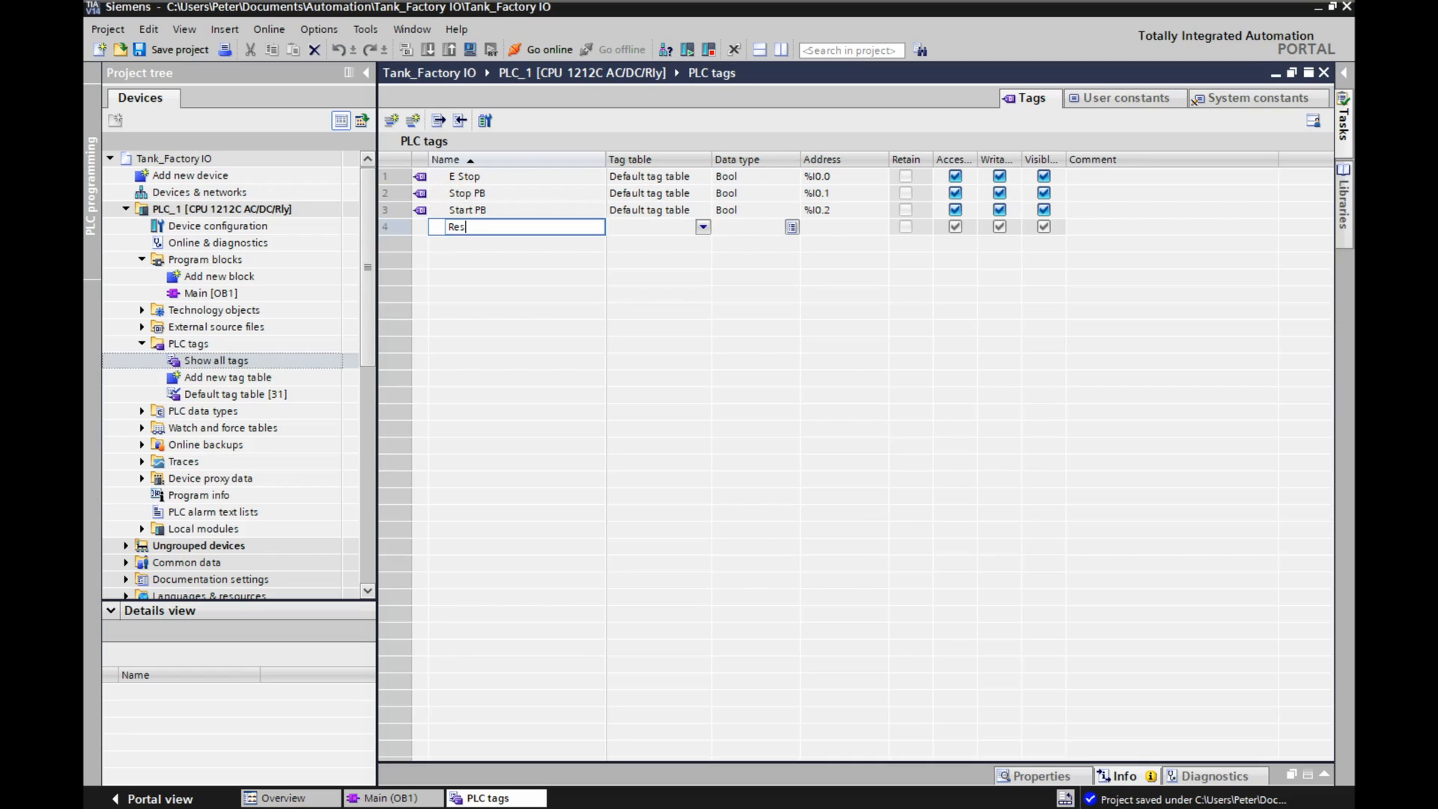
type("et PB")
key("Return")
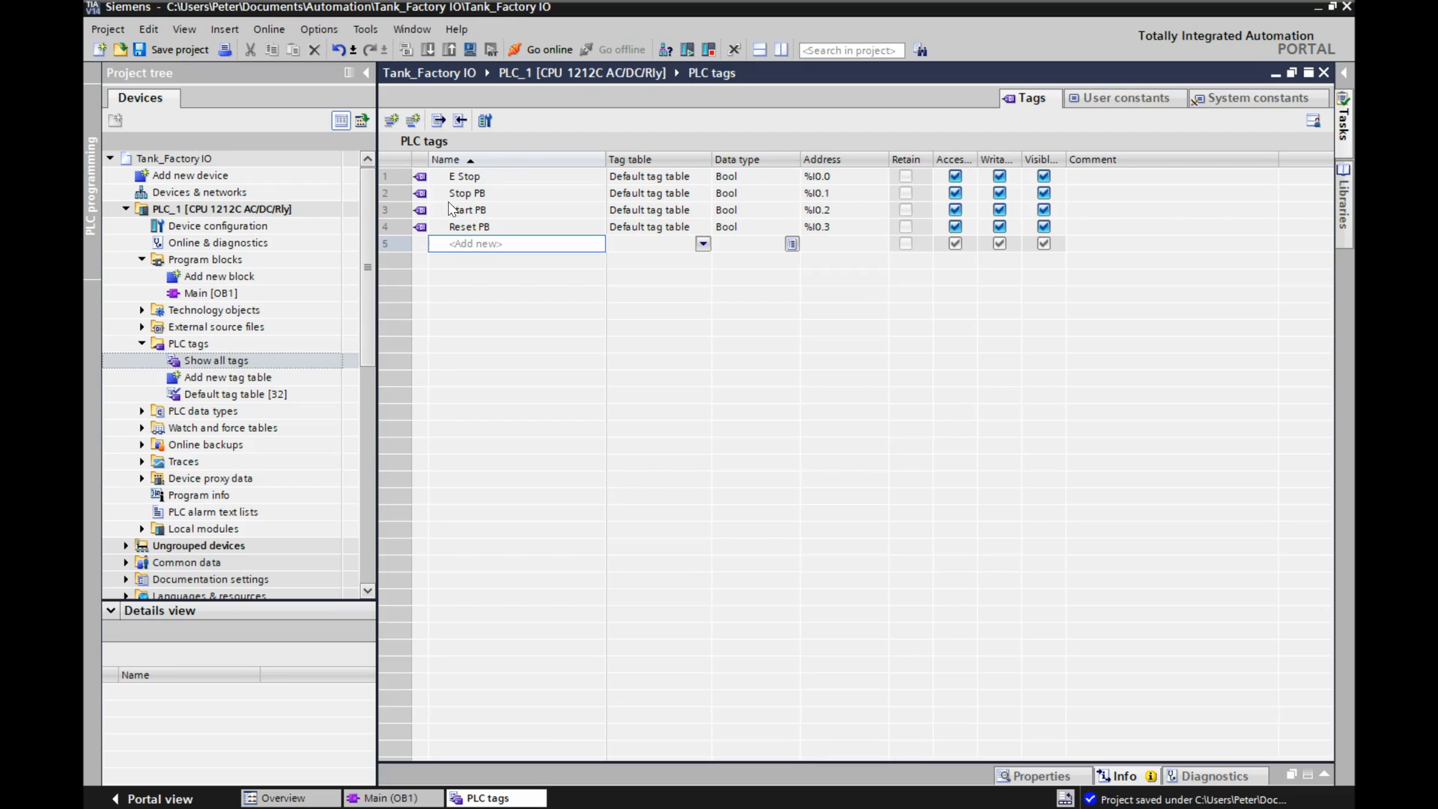
type("Fill PB")
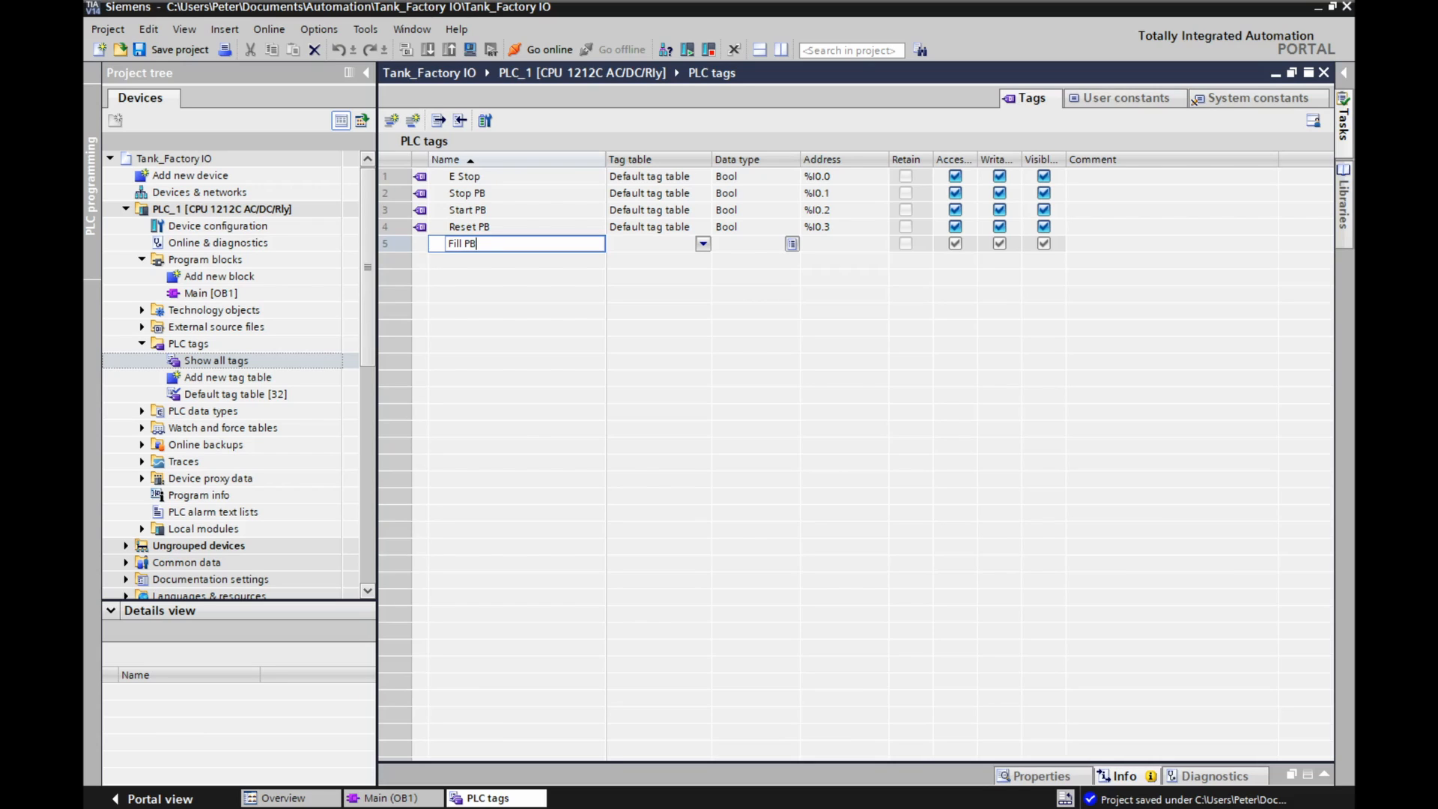
key("Return")
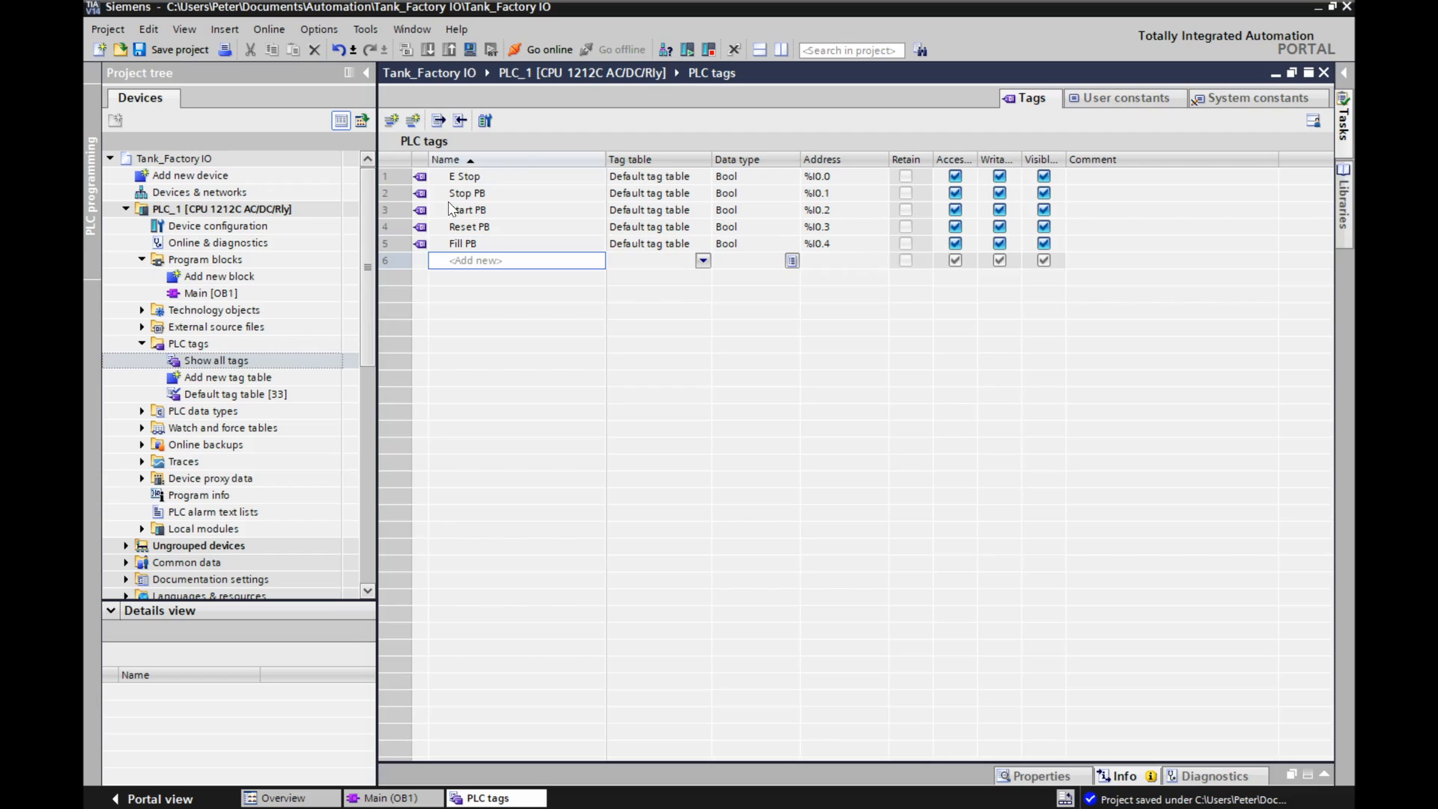
Add a Bool tag named Drain PB at %I0.5 below Fill PB.
type("Drain PN")
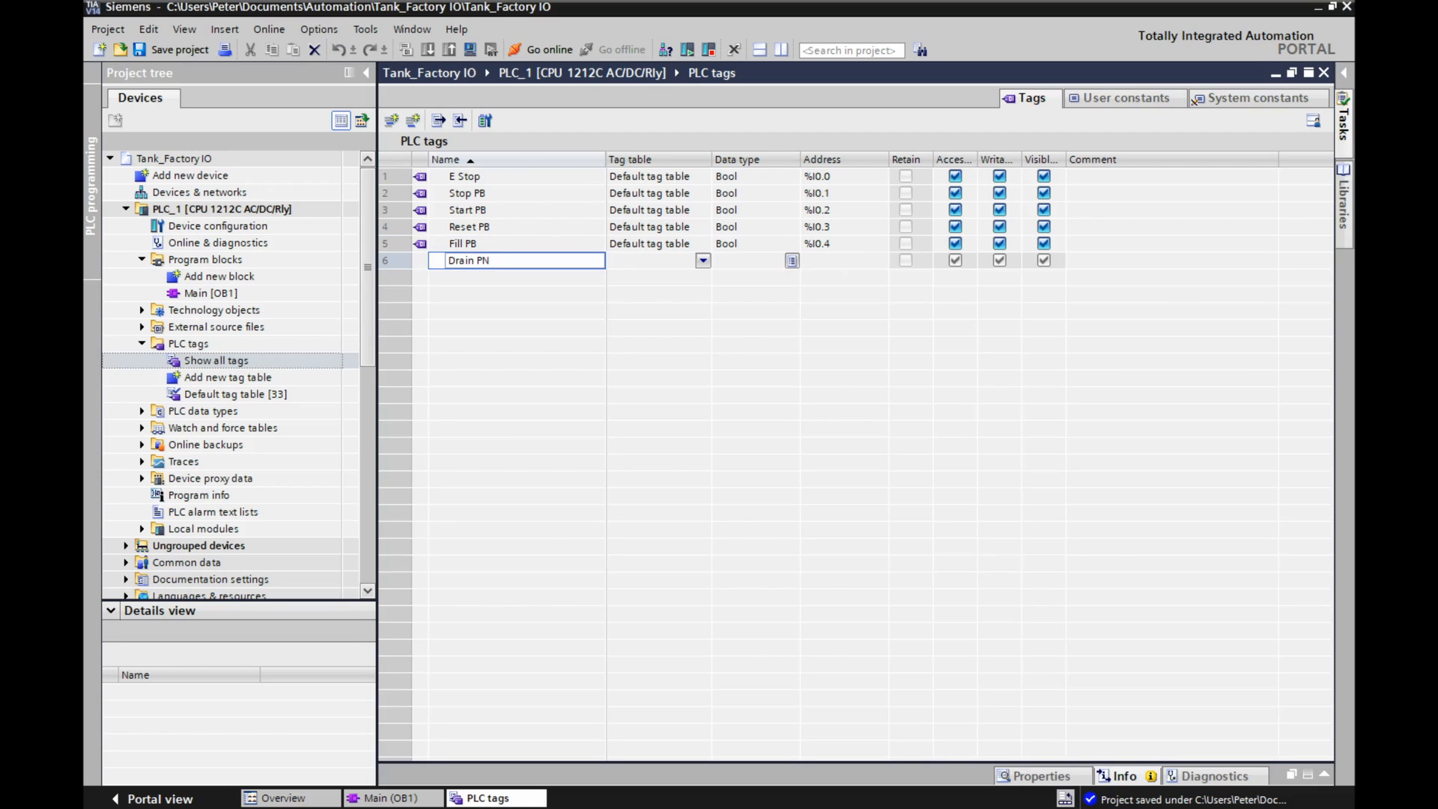
key("BackSpace")
type("B")
key("Return")
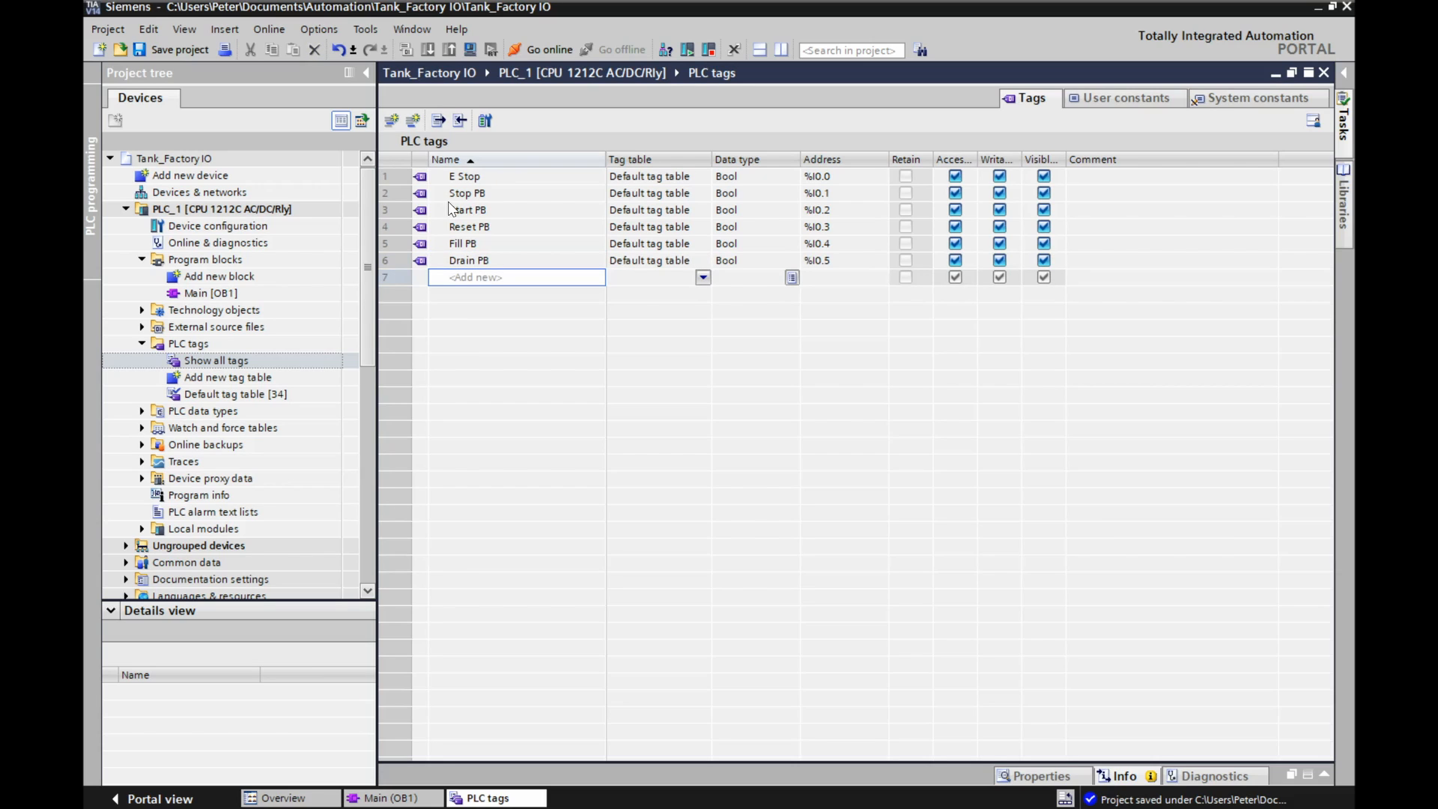
Add the Bool tags Auto at %I0.6 and Manual at %I0.7 for the mode selector.
type("Auto")
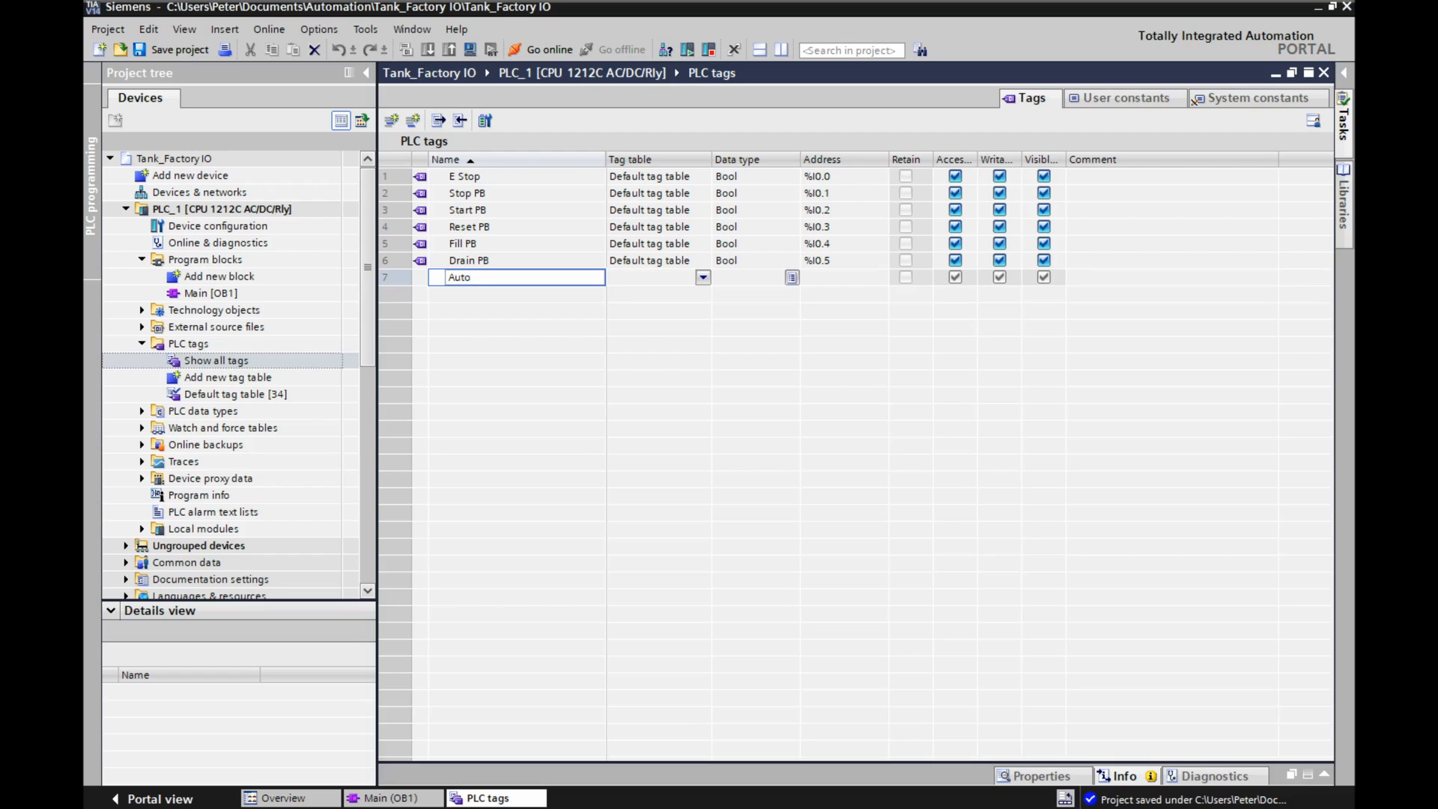
key("Return")
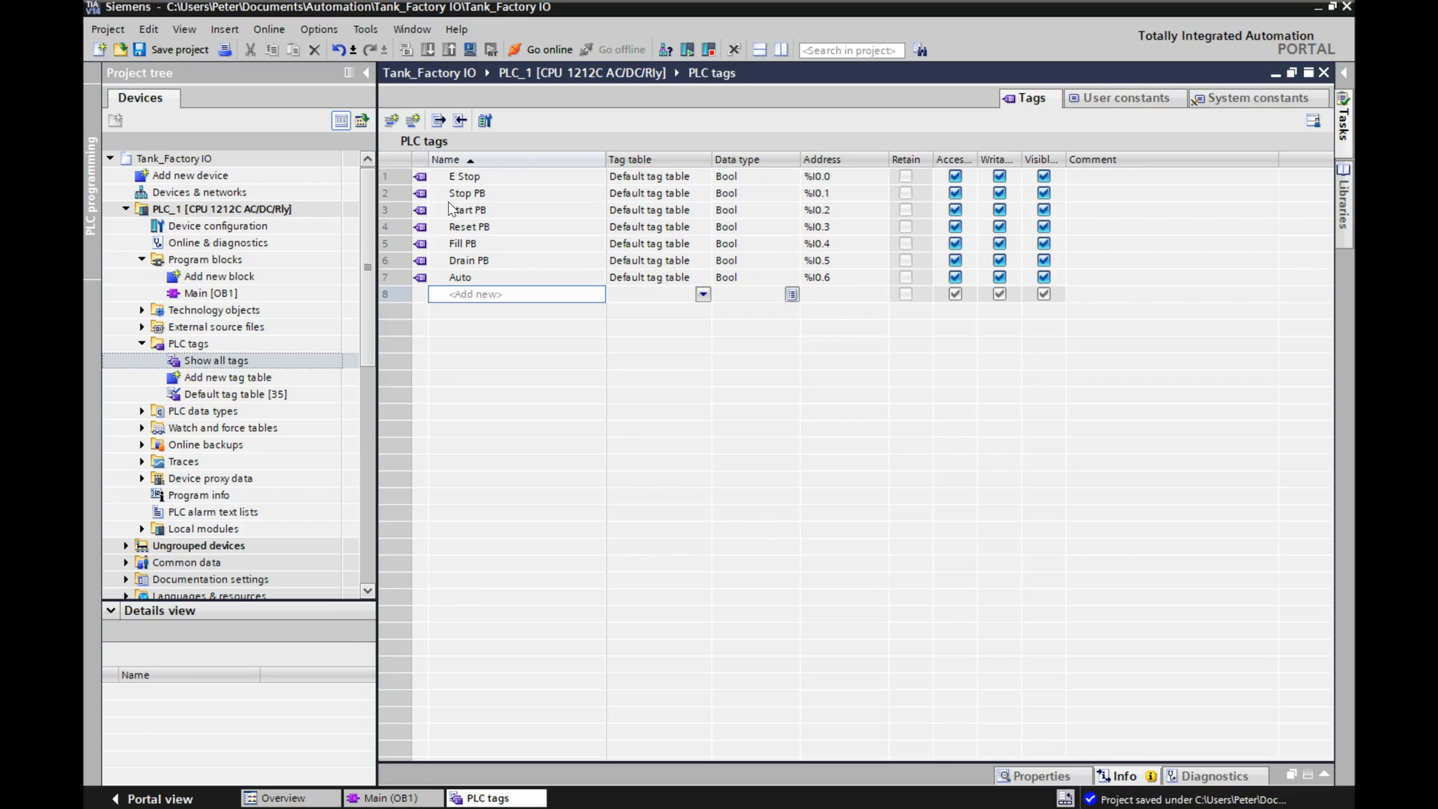
type("Manual")
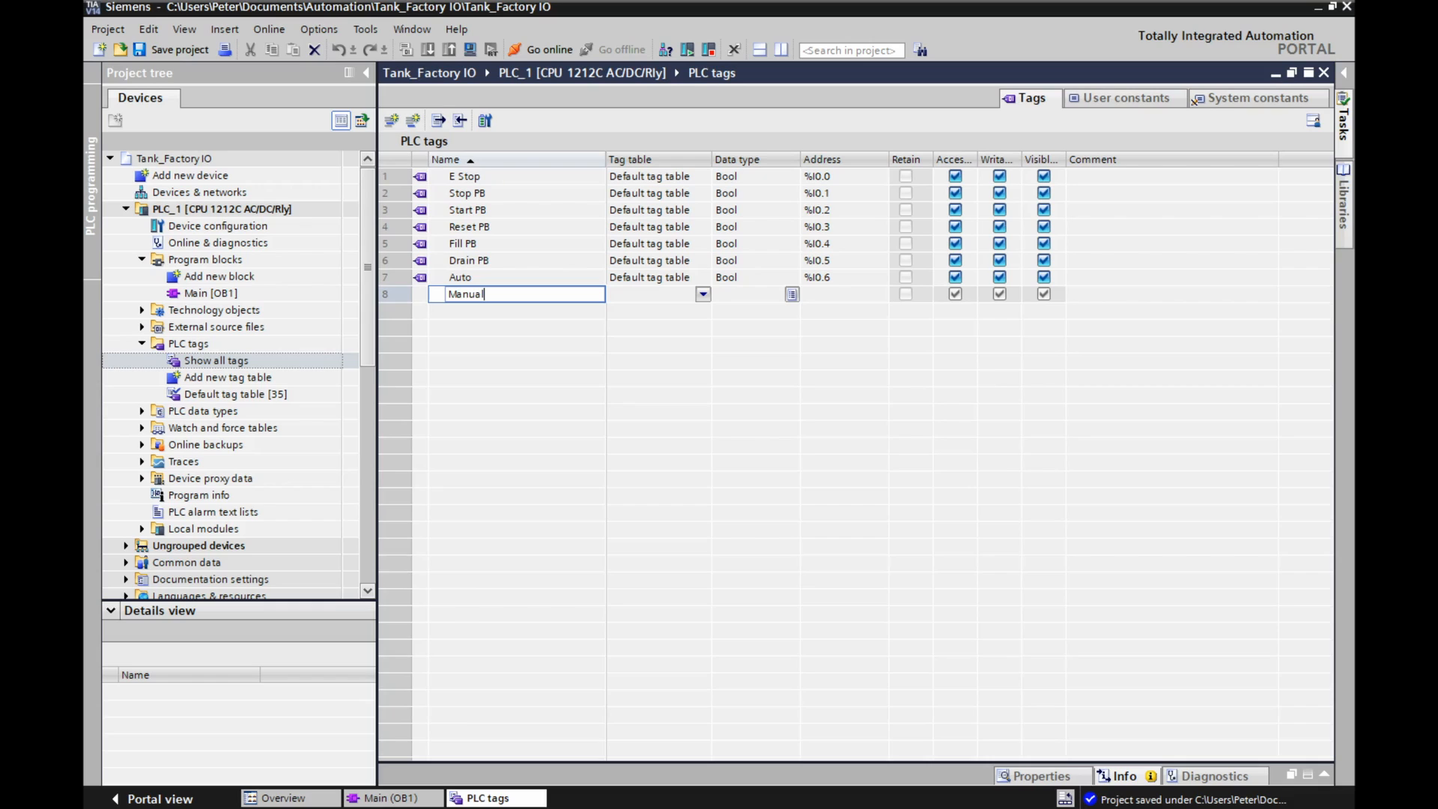
key("Return")
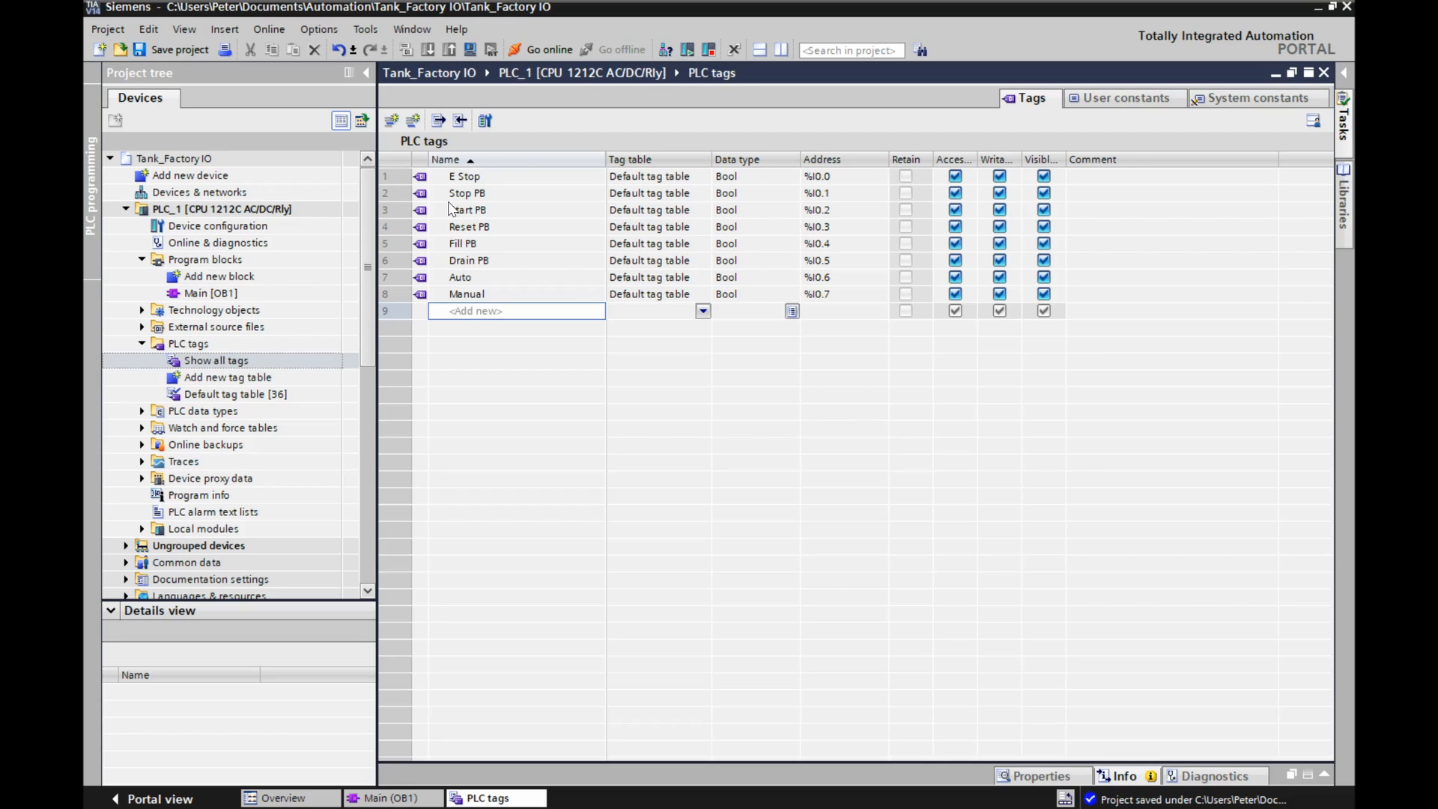
Add a Bool tag named 0% PB at %I1.0 below Manual.
type("0% OB")
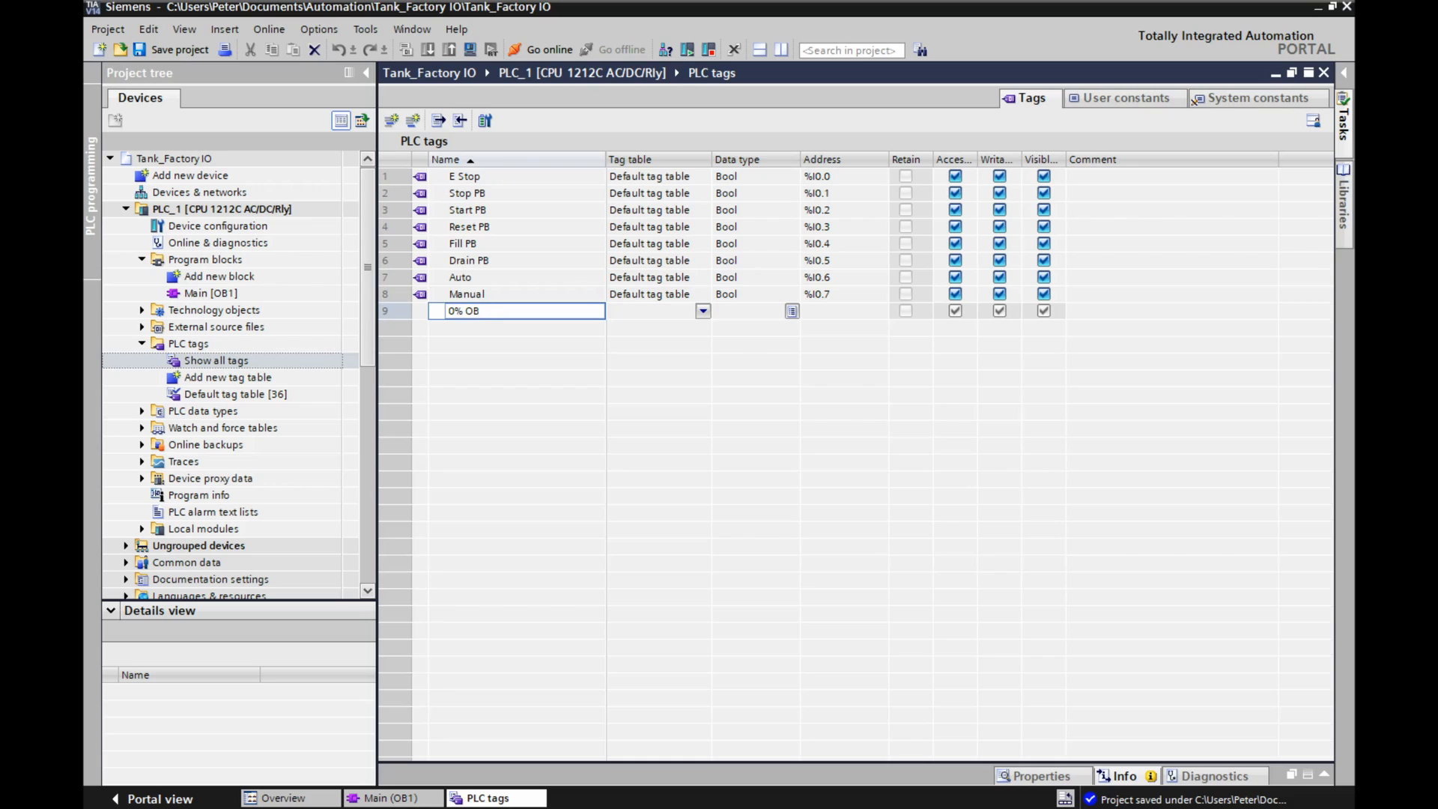
key("BackSpace")
key("BackSpace")
type("PB")
key("ctrl+a")
key("Return")
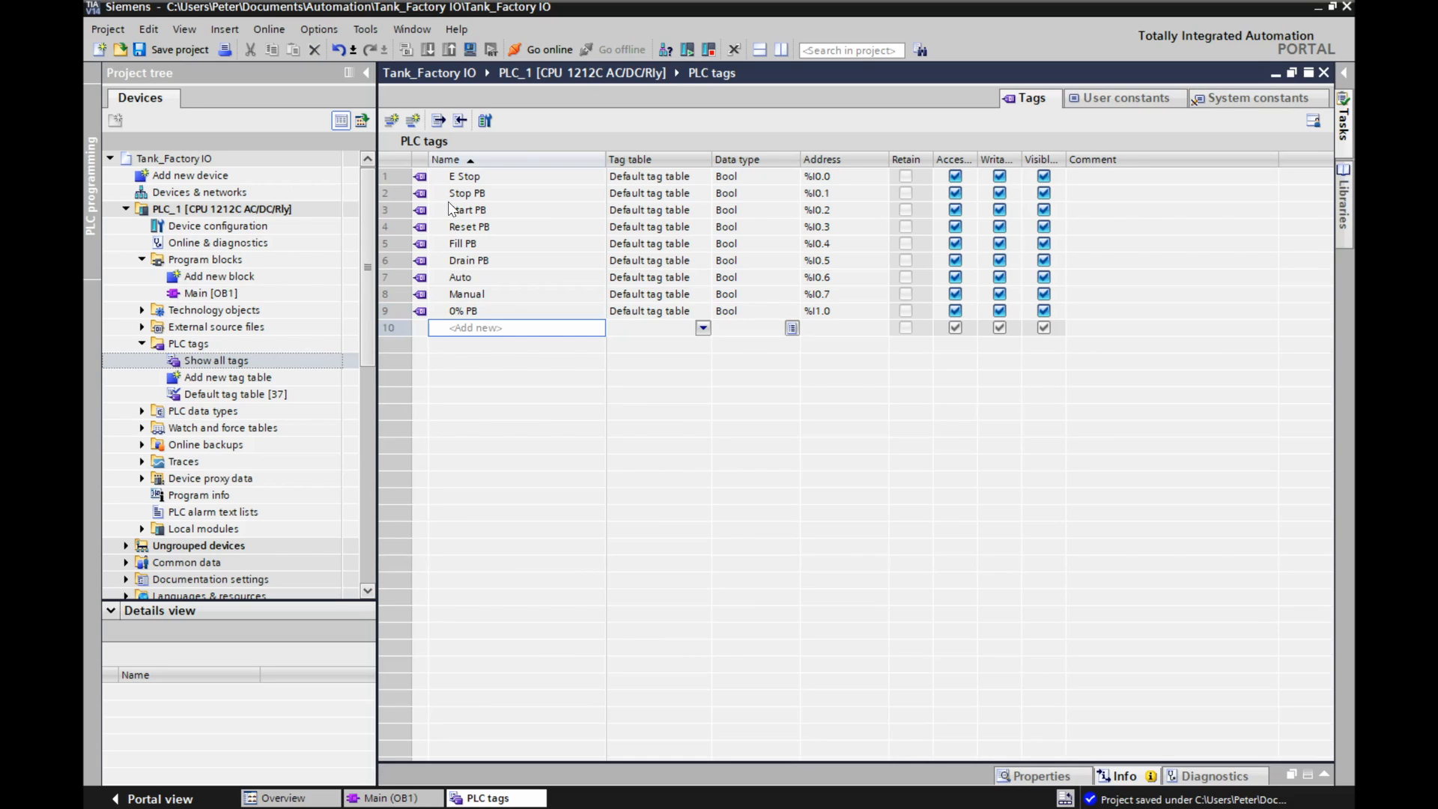
Add a Bool tag named 25% PB at %I1.1 below 0% PB.
type("25")
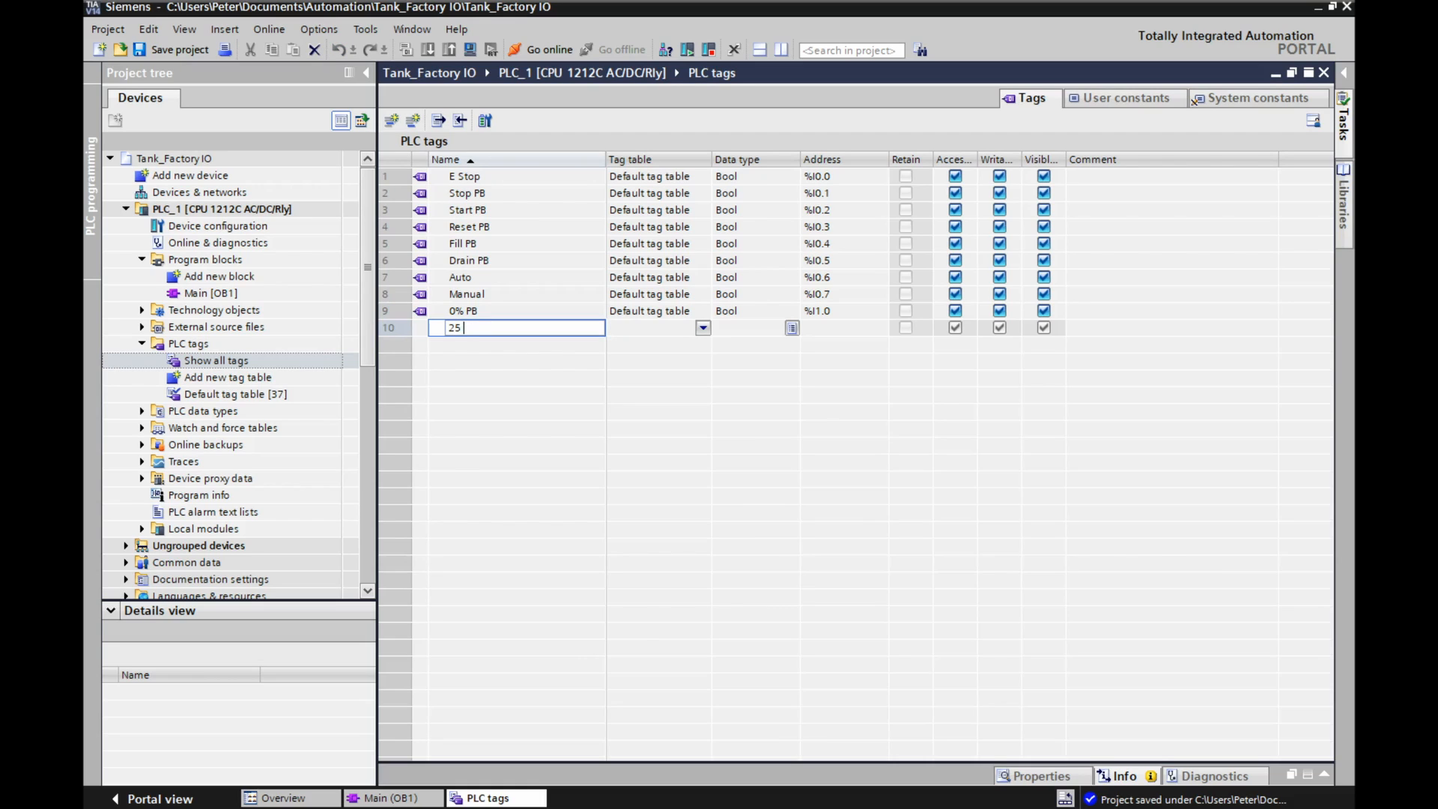
type("% PB")
key("Return")
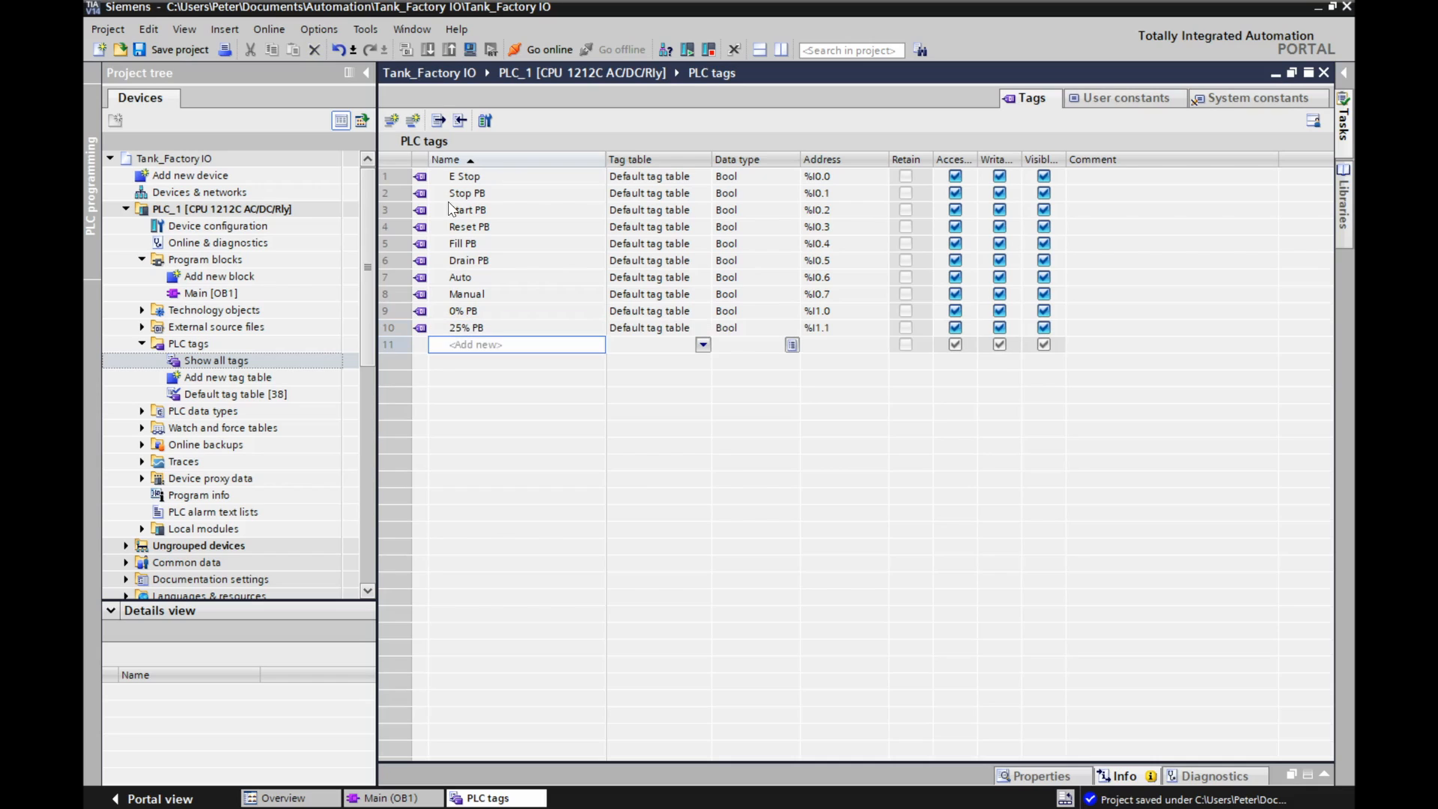
Add a Bool tag named 75% PB at %I1.2 below 25% PB.
type("75% ")
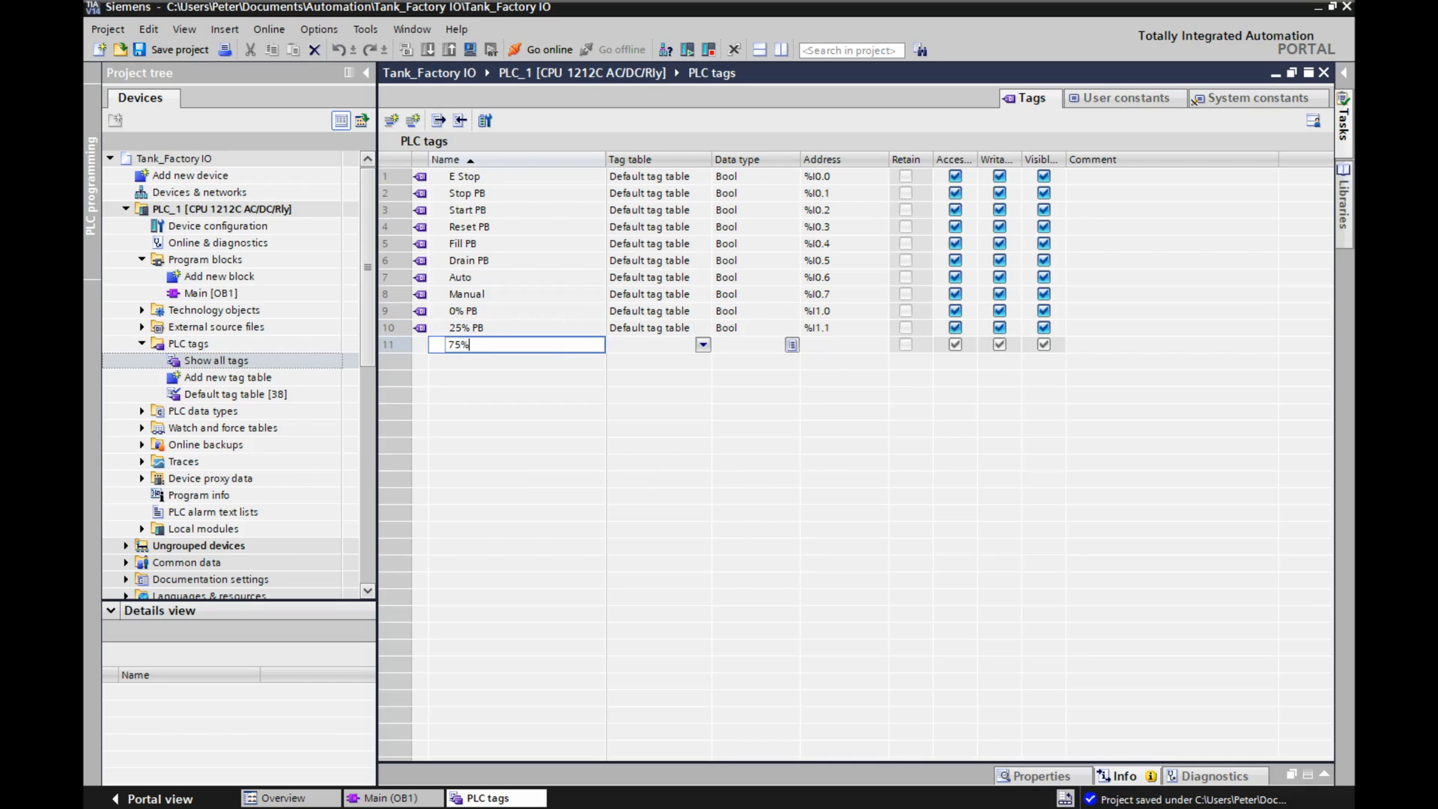
type("PB")
key("Return")
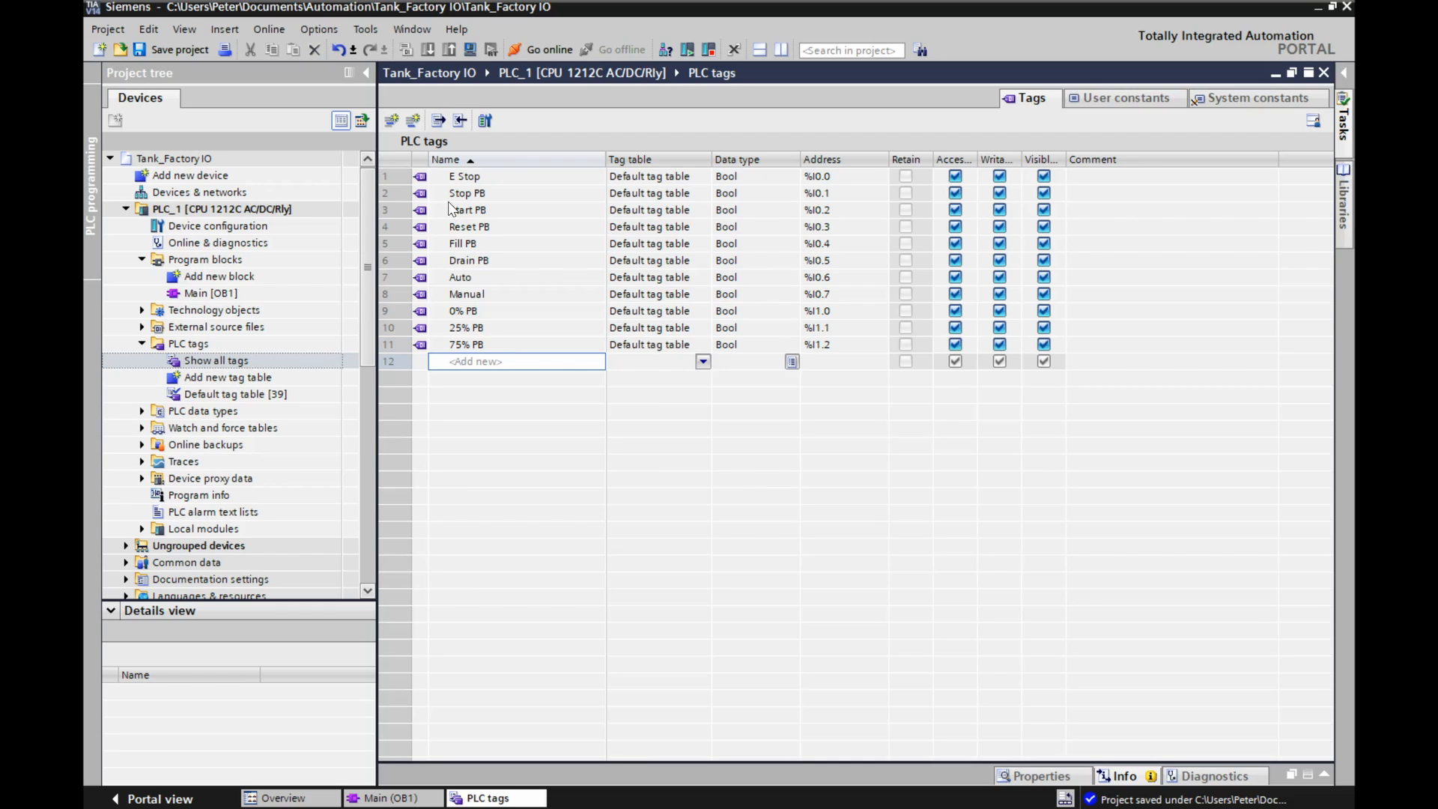
Rename the tag at %I1.2 to 50% PB.
left_click(457, 346)
left_click(456, 346)
left_click_drag(460, 347, 436, 350)
type("50")
Add a Bool tag named 75% PB at %I1.3 below 50% PB.
left_click(465, 362)
type("75% PB")
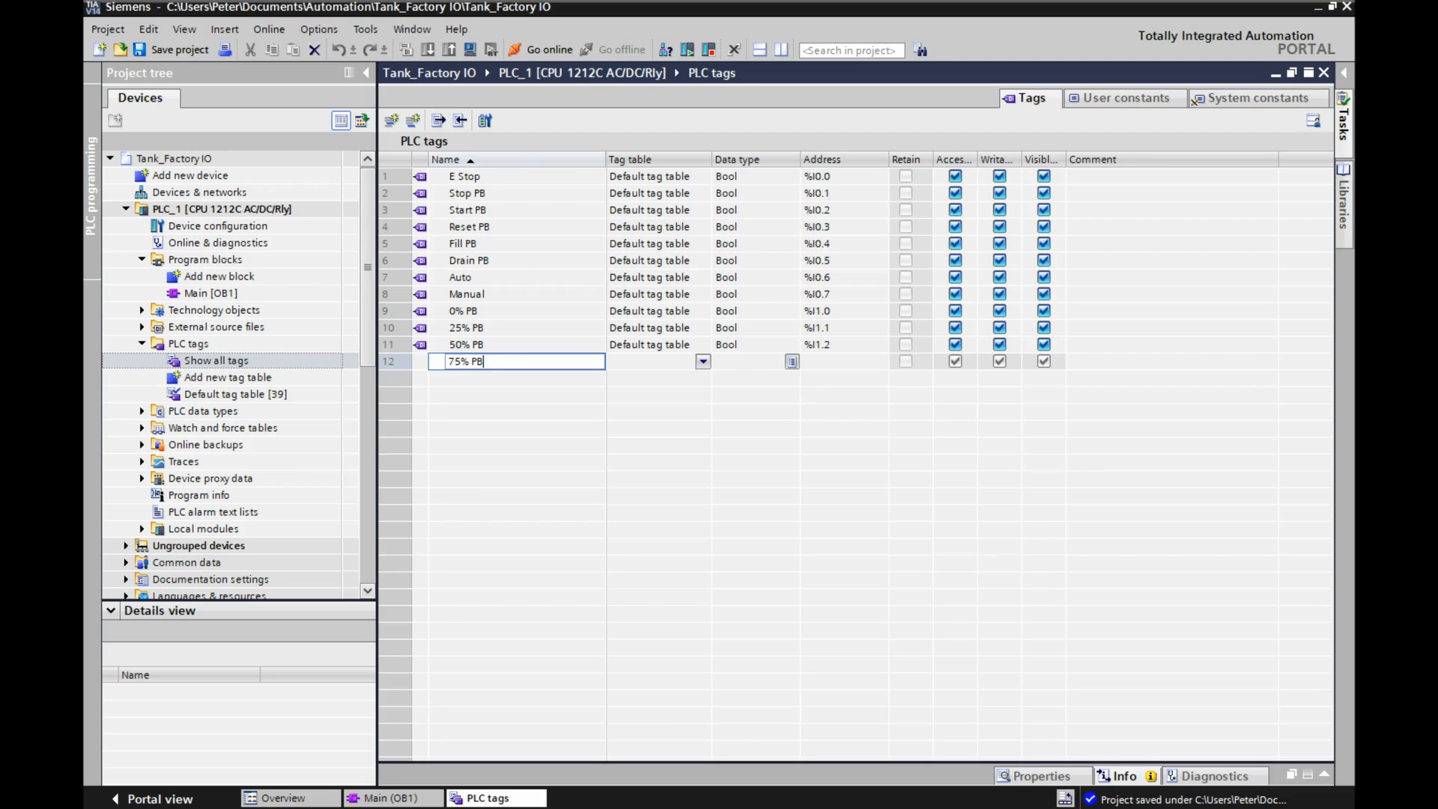
key("Return")
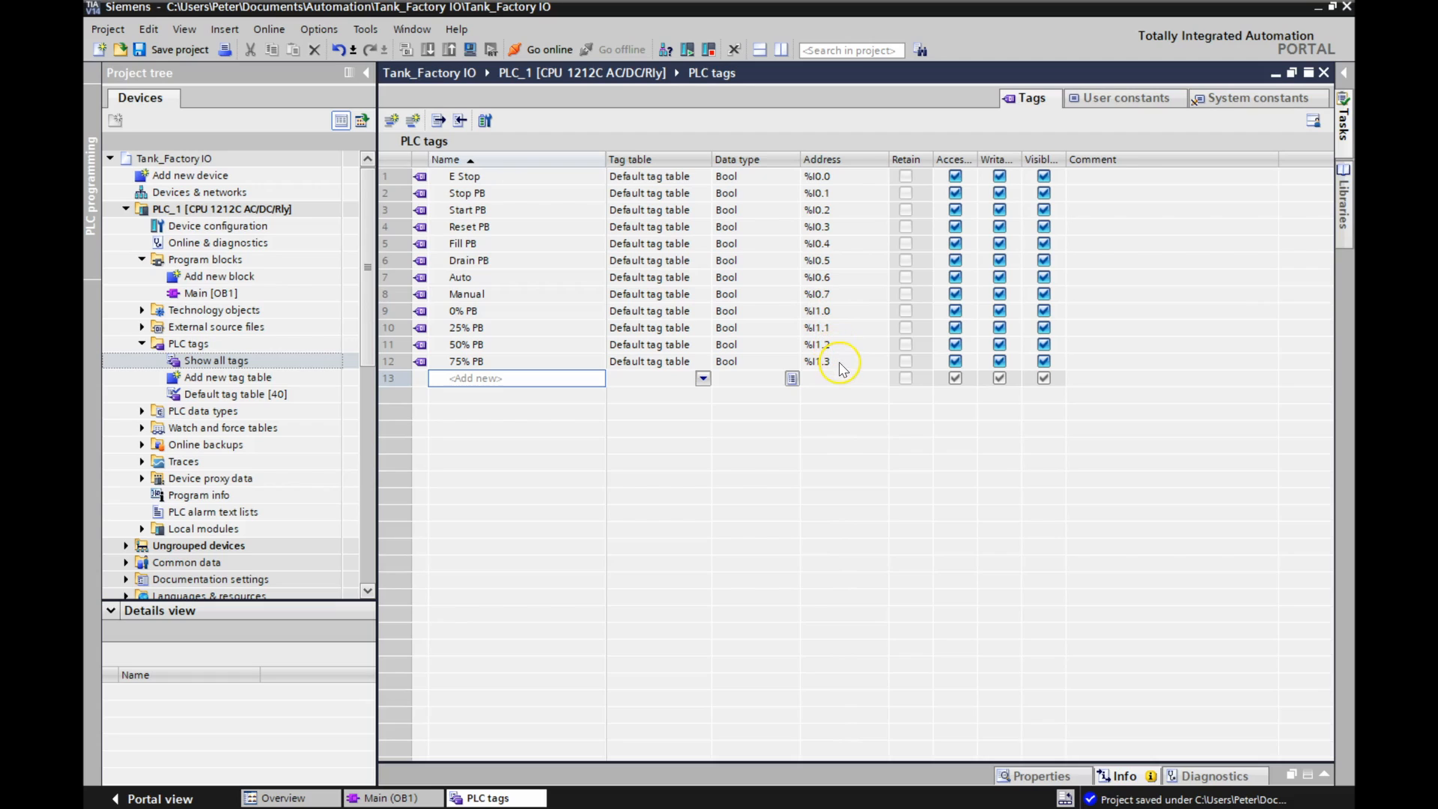
Add a Bool tag named 100% PB at %I1.4 below 75% PB.
left_click(479, 379)
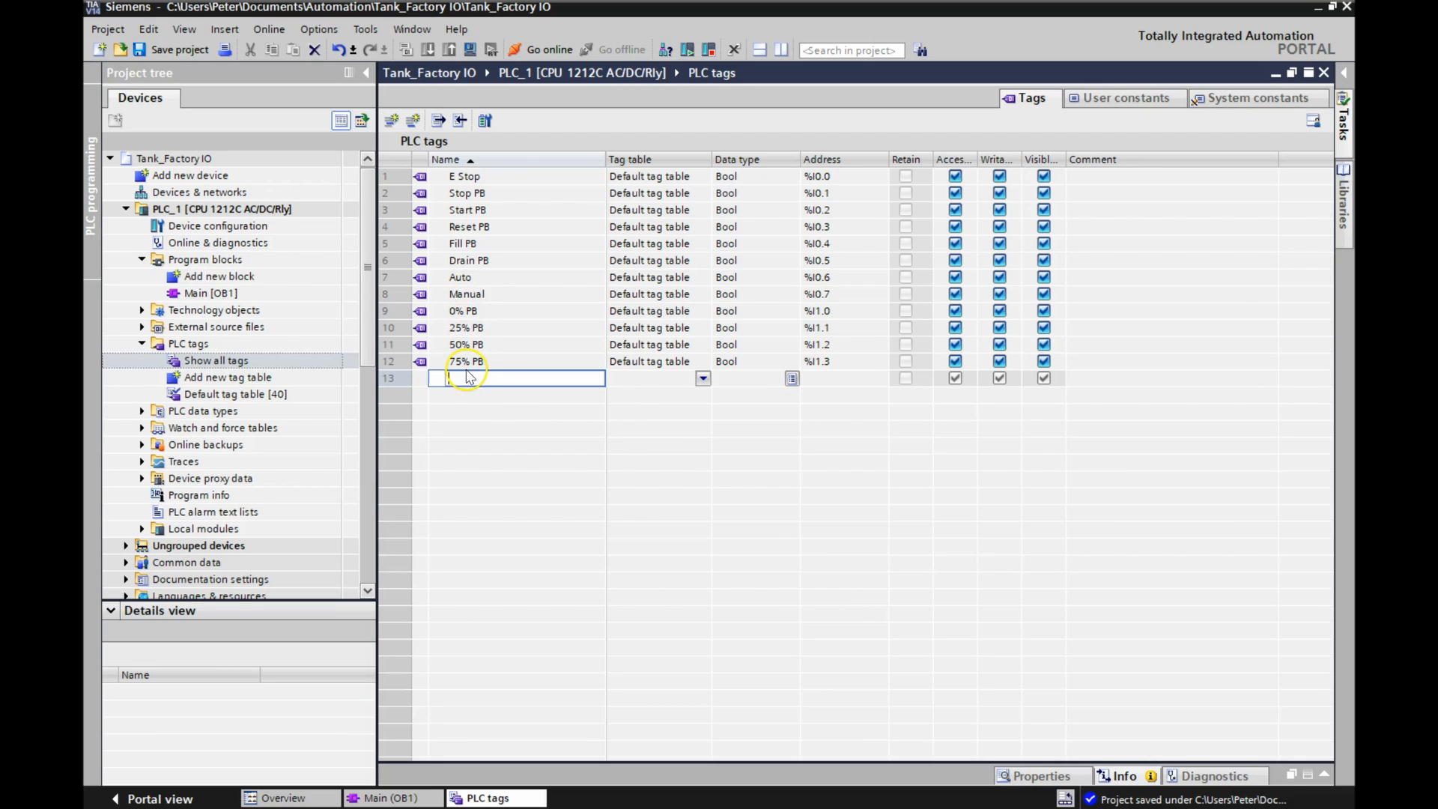
type("100% PB")
left_click(464, 395)
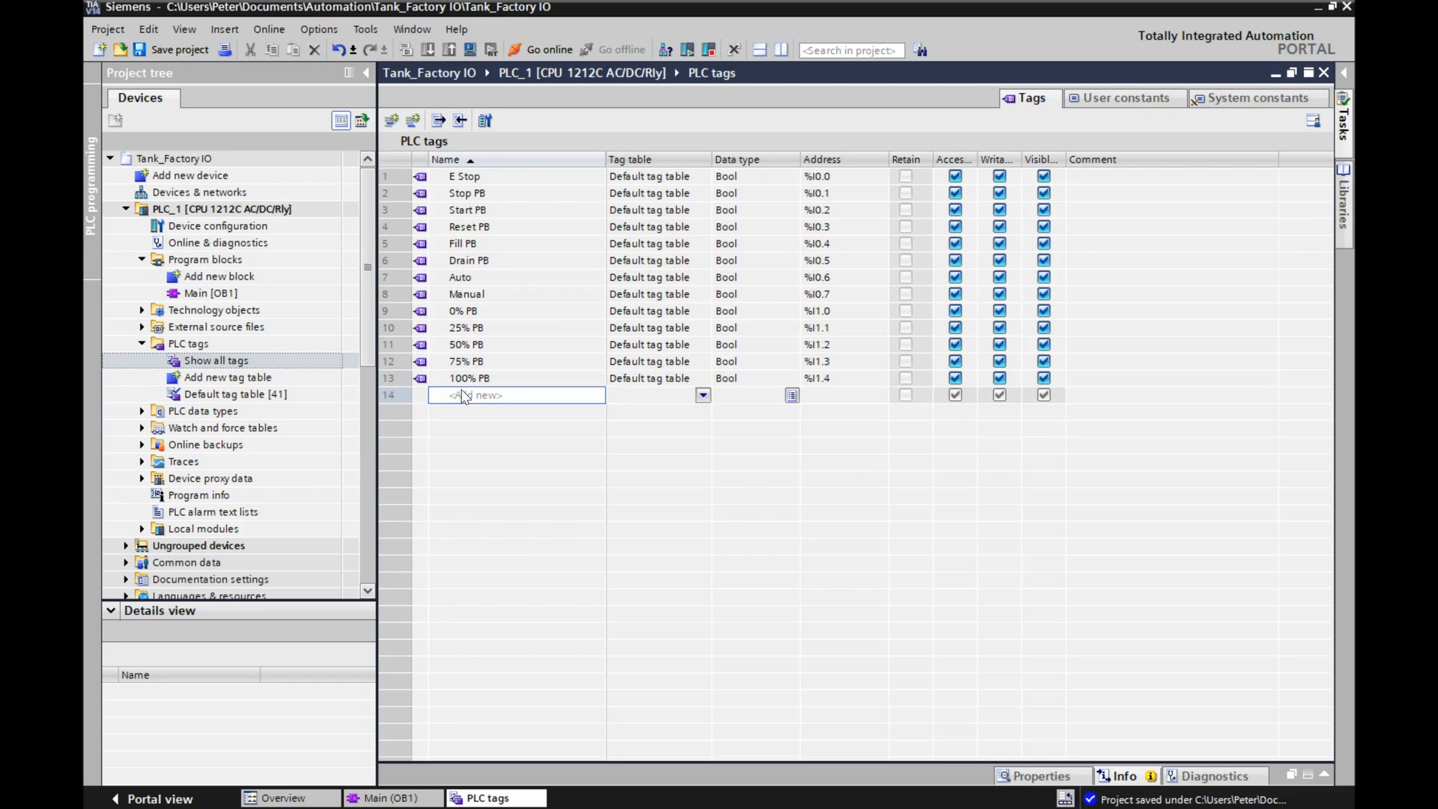
Add a tag named Tank Level Sensor with data type Real below 100% PB.
type("Tank Level Meter")
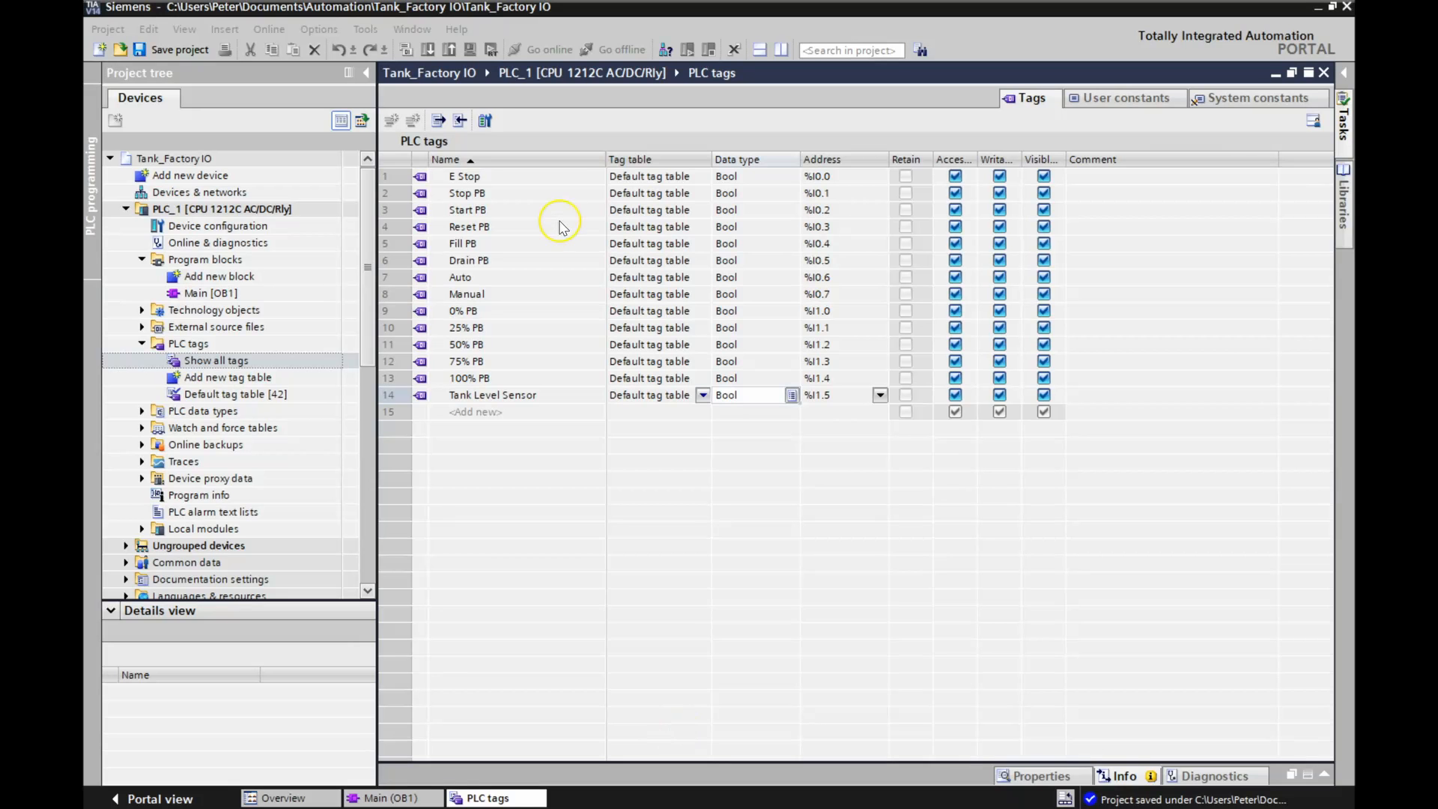
left_click(793, 405)
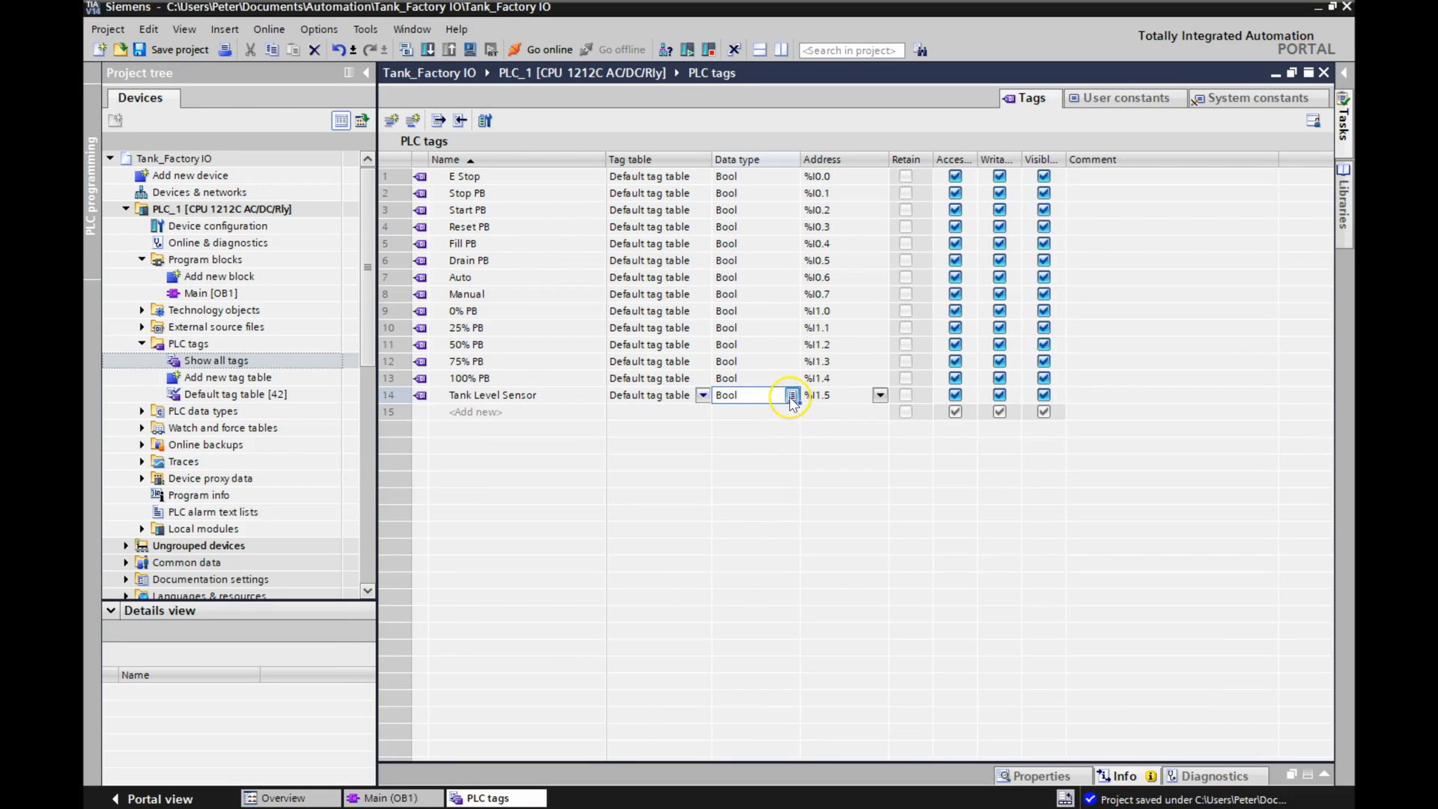
left_click(791, 396)
left_click(792, 396)
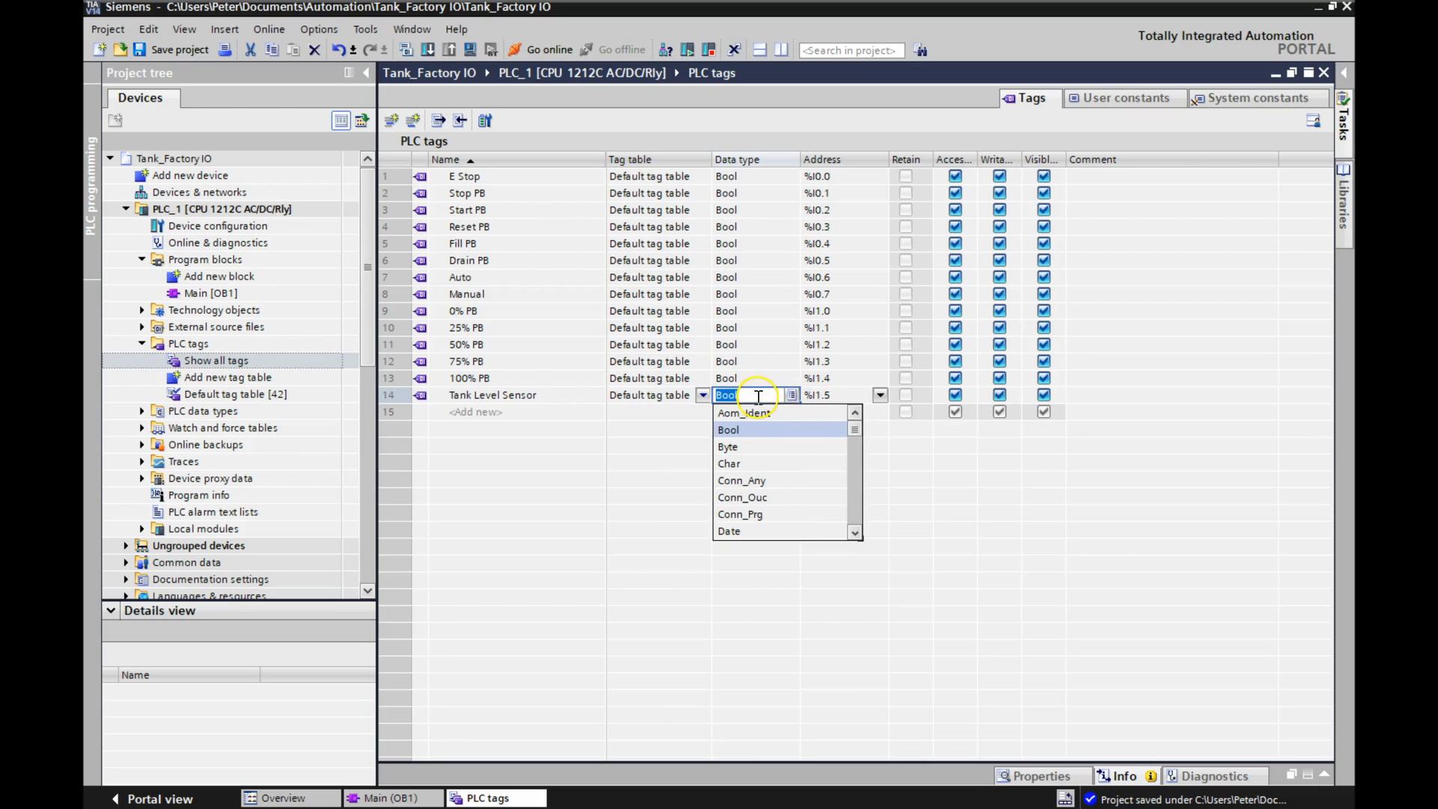
left_click(855, 535)
left_click_drag(856, 535, 855, 535)
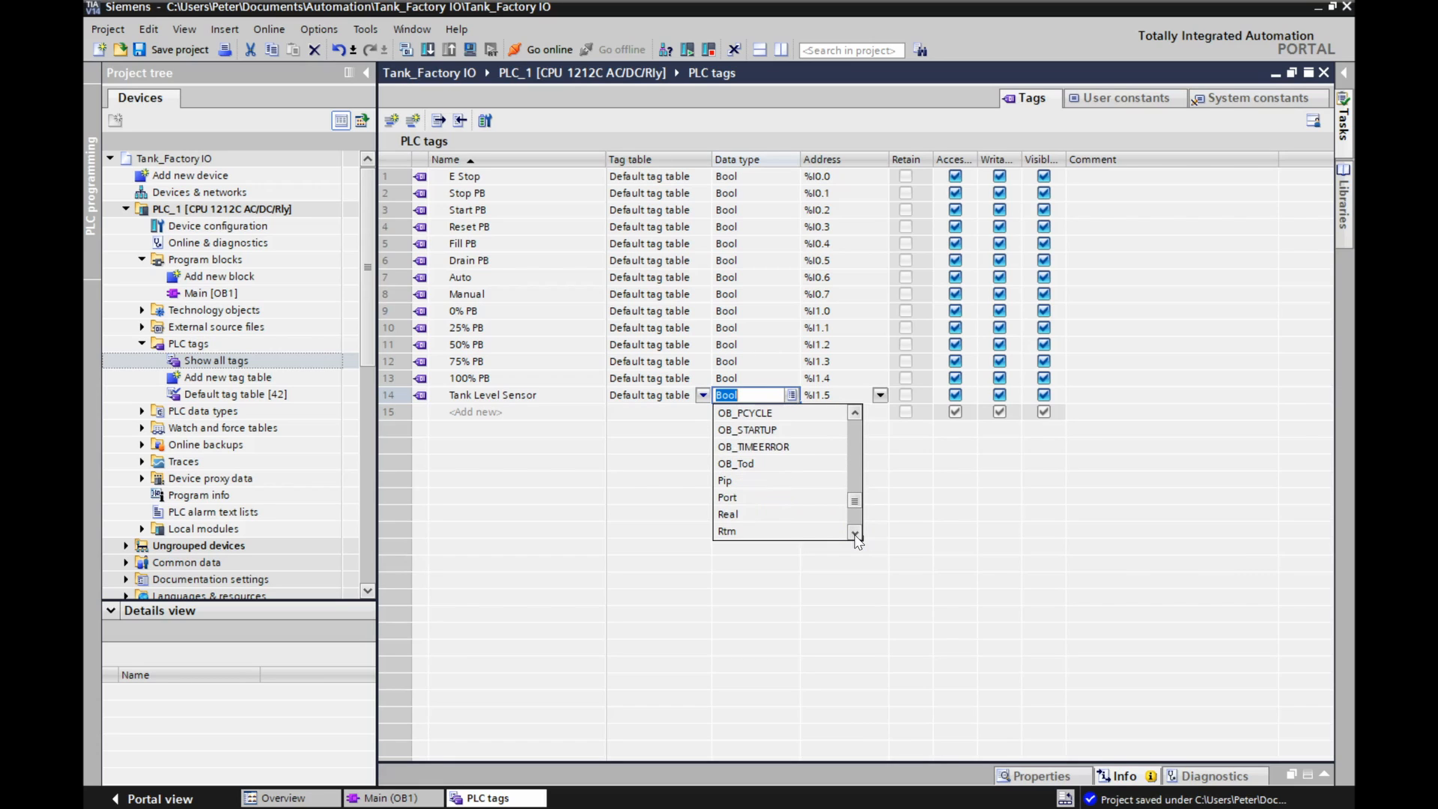
left_click(741, 514)
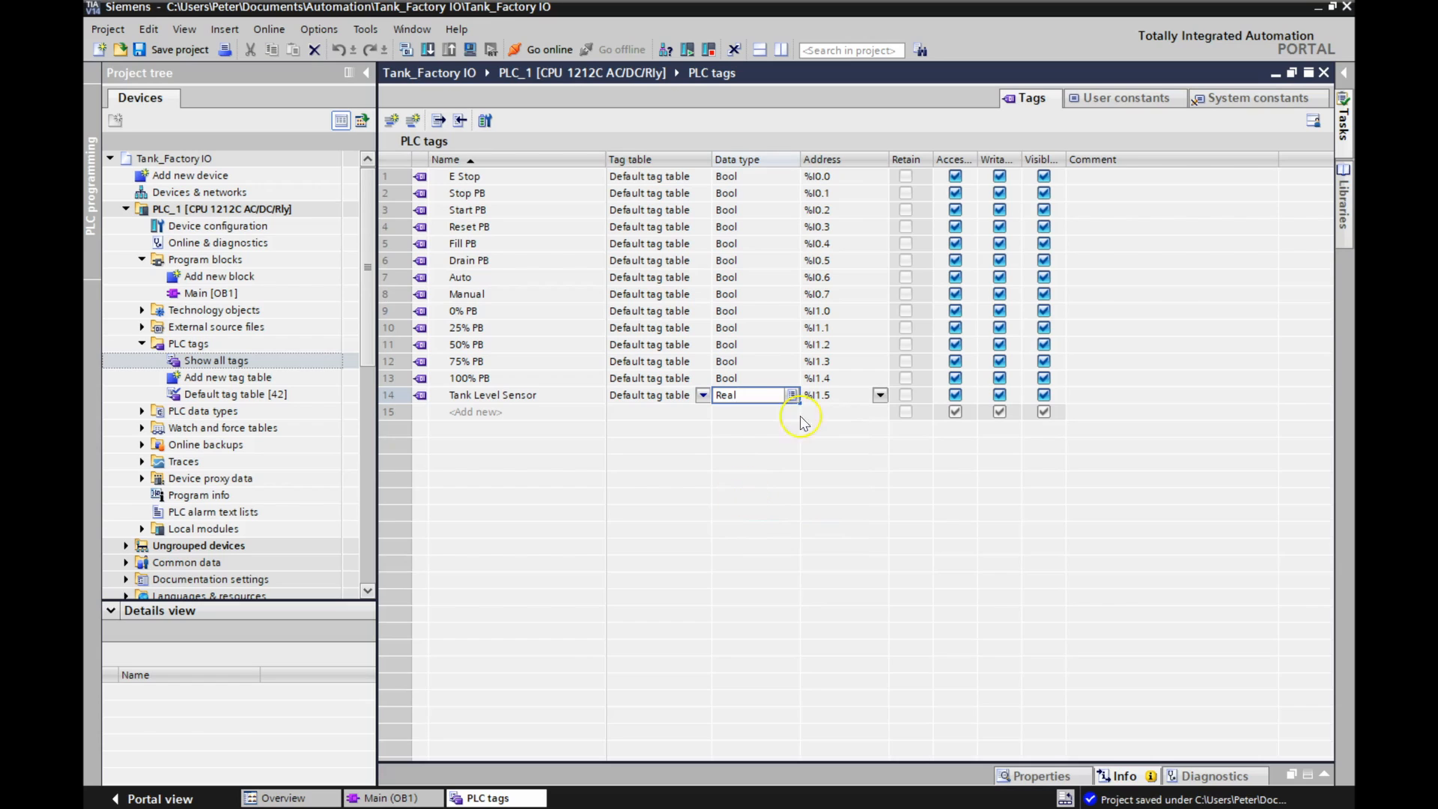
Set the address of the Tank Level Sensor tag to %ID104.
left_click(837, 396)
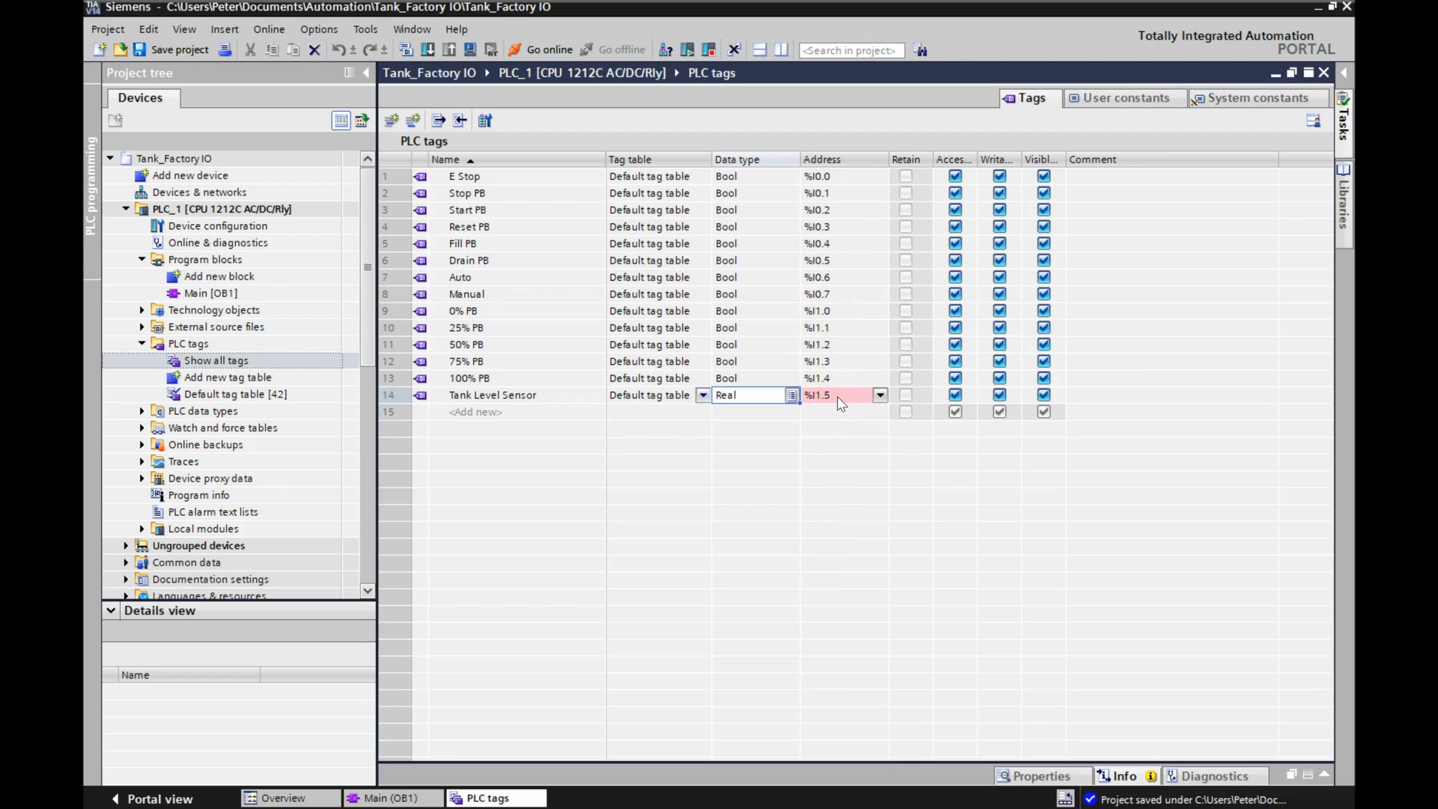
left_click(880, 395)
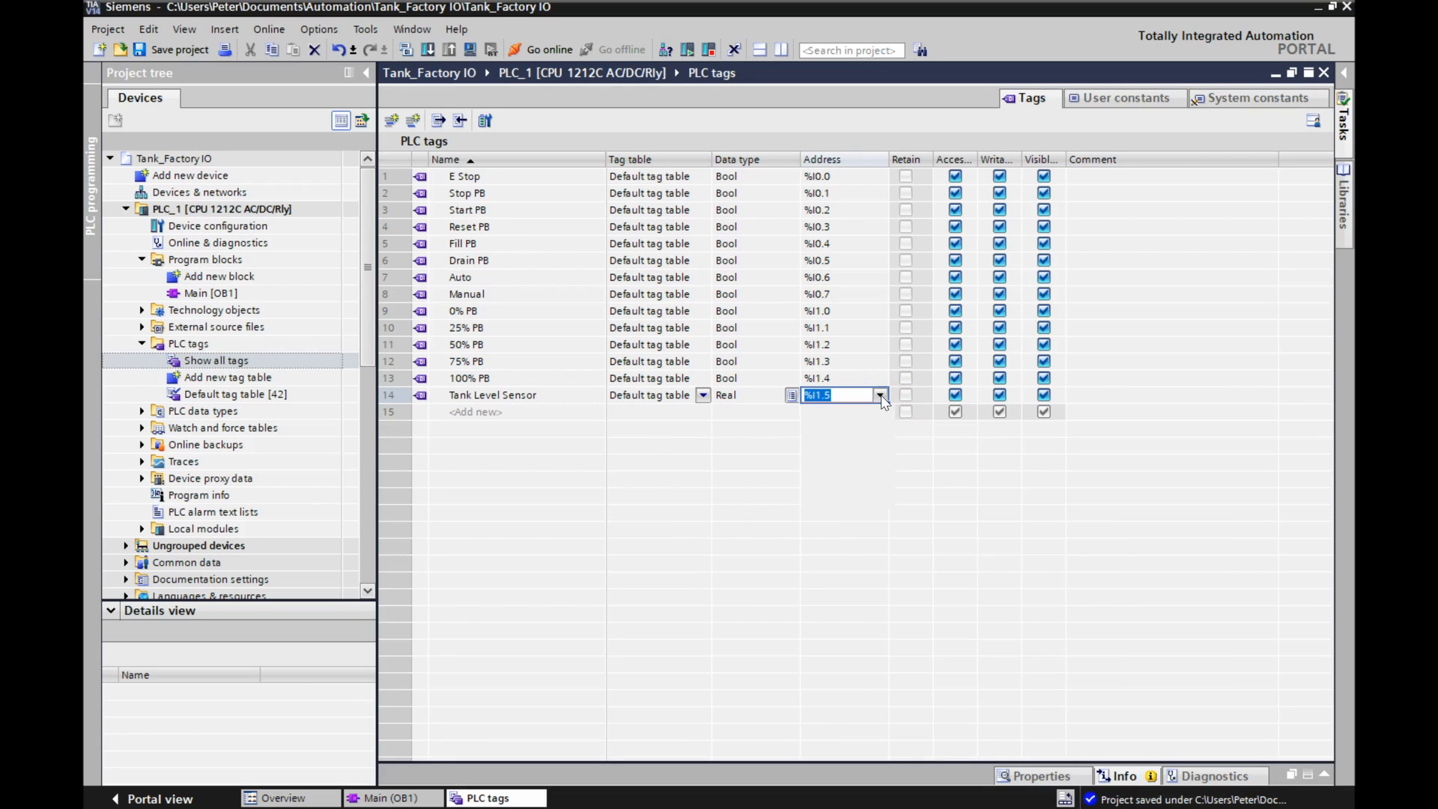
left_click(880, 395)
left_click(841, 397)
left_click(842, 397)
key("BackSpace")
key("BackSpace")
key("BackSpace")
type("D104")
left_click(844, 411)
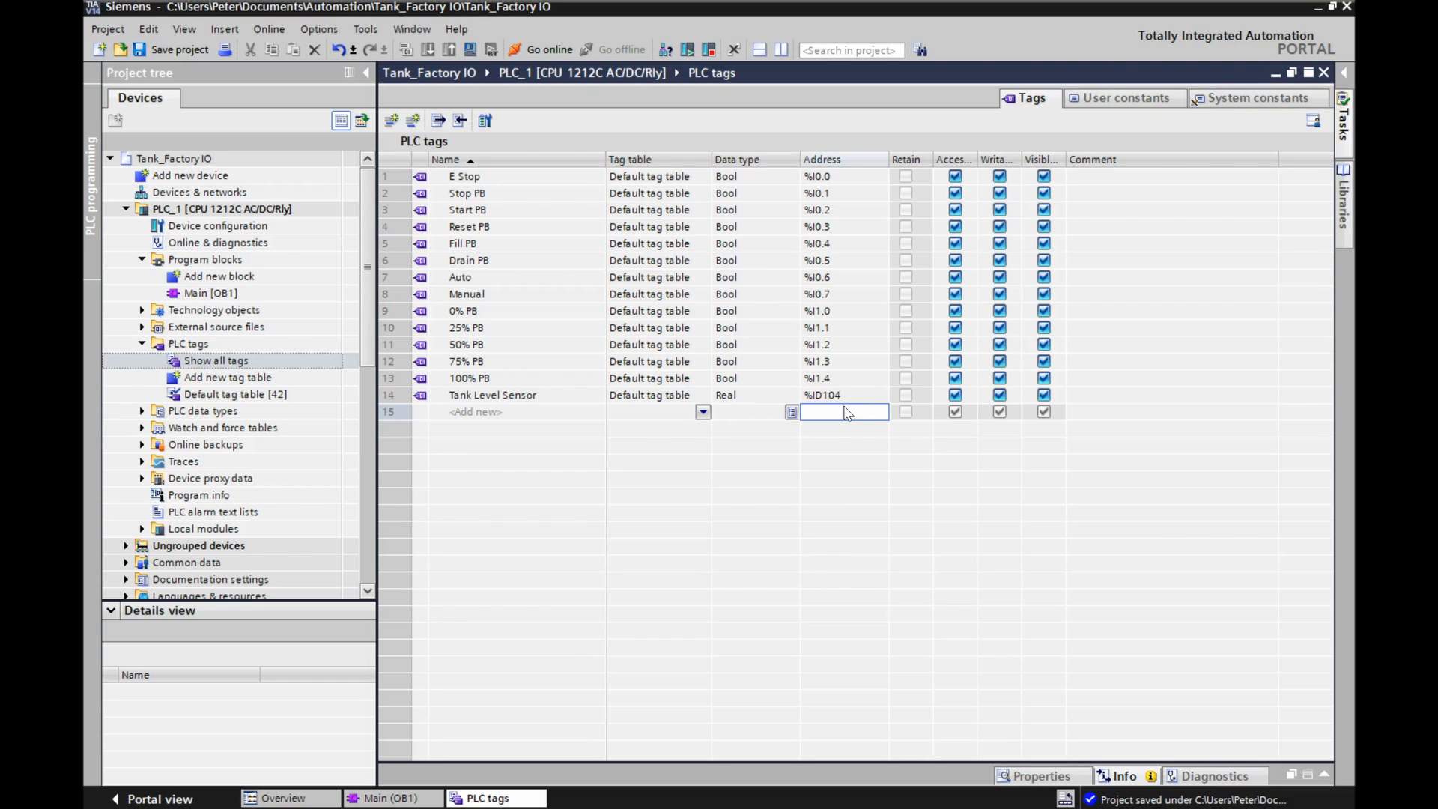
Add a tag named 0% Light below Tank Level Sensor.
left_click(466, 413)
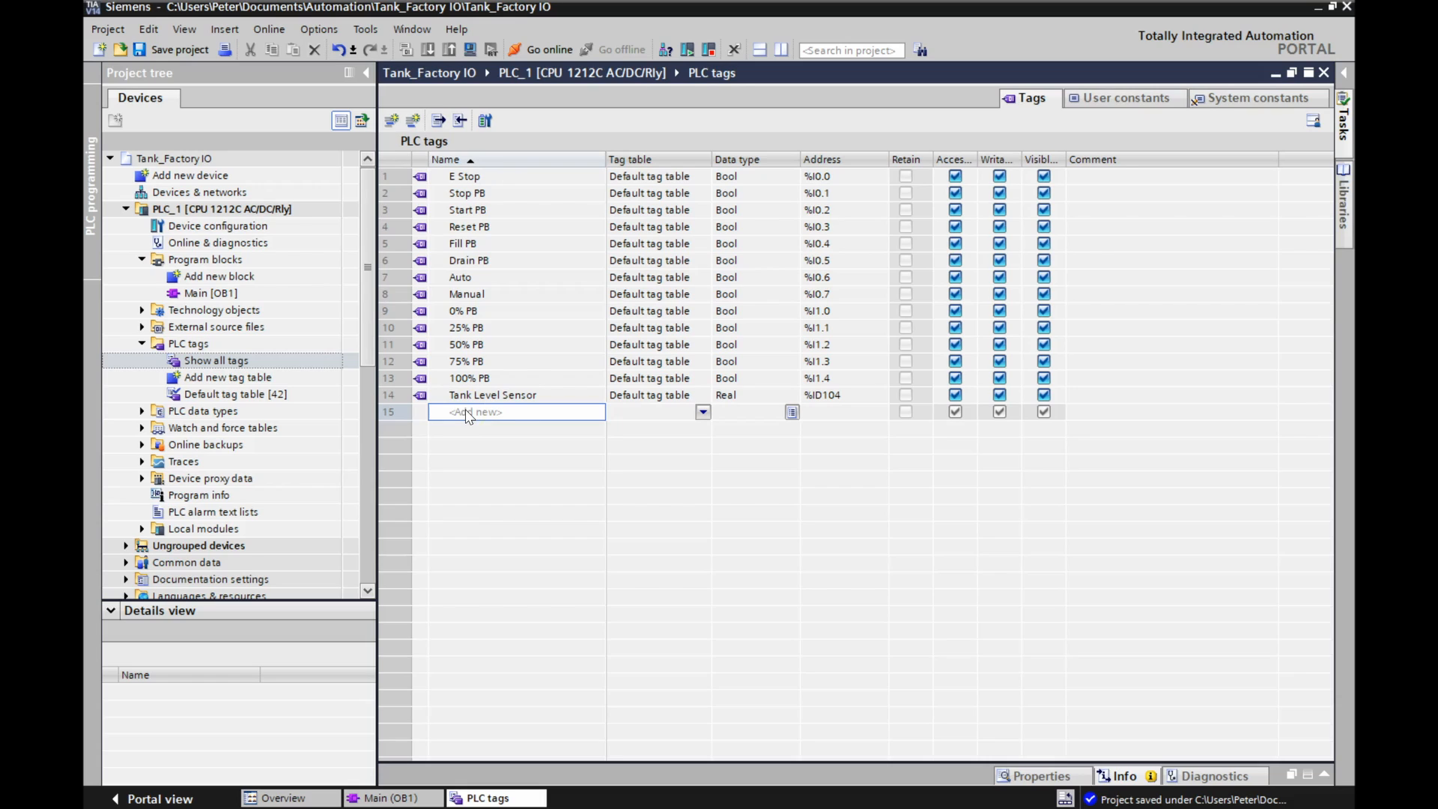
type("0% Lght")
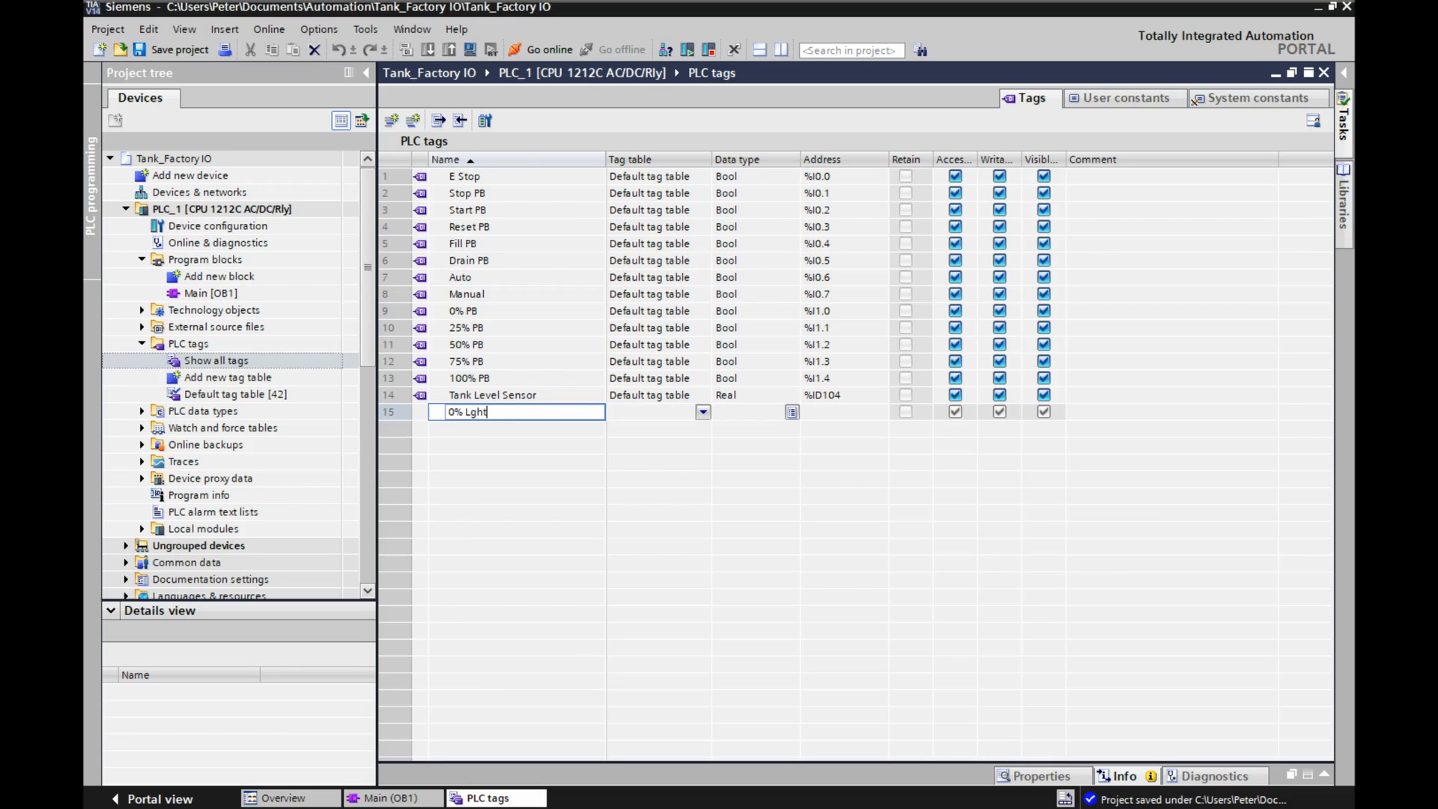
key("BackSpace")
key("BackSpace")
key("BackSpace")
type("ight")
key("ctrl+a")
key("Return")
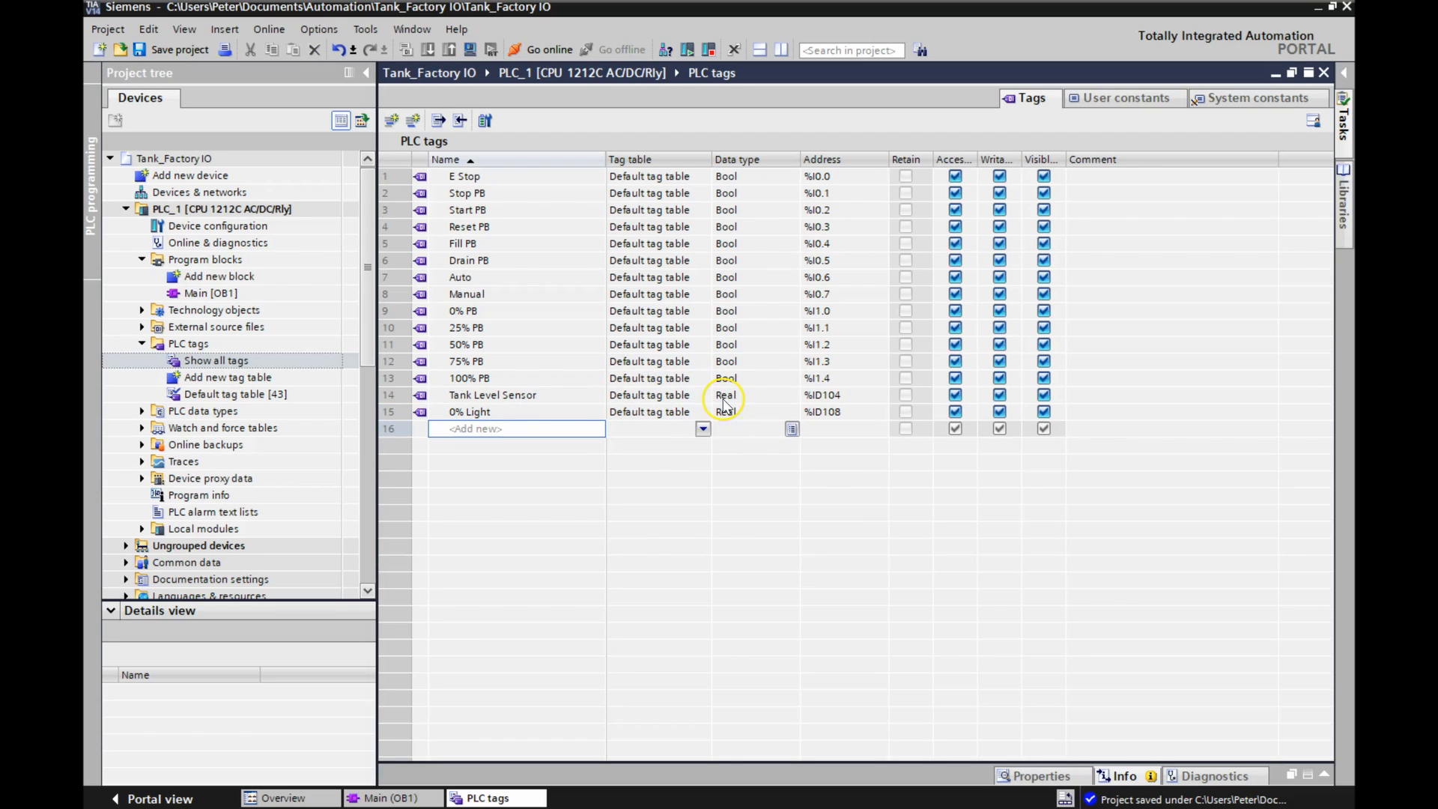
Change the data type of the 0% Light tag to Bool.
left_click(751, 413)
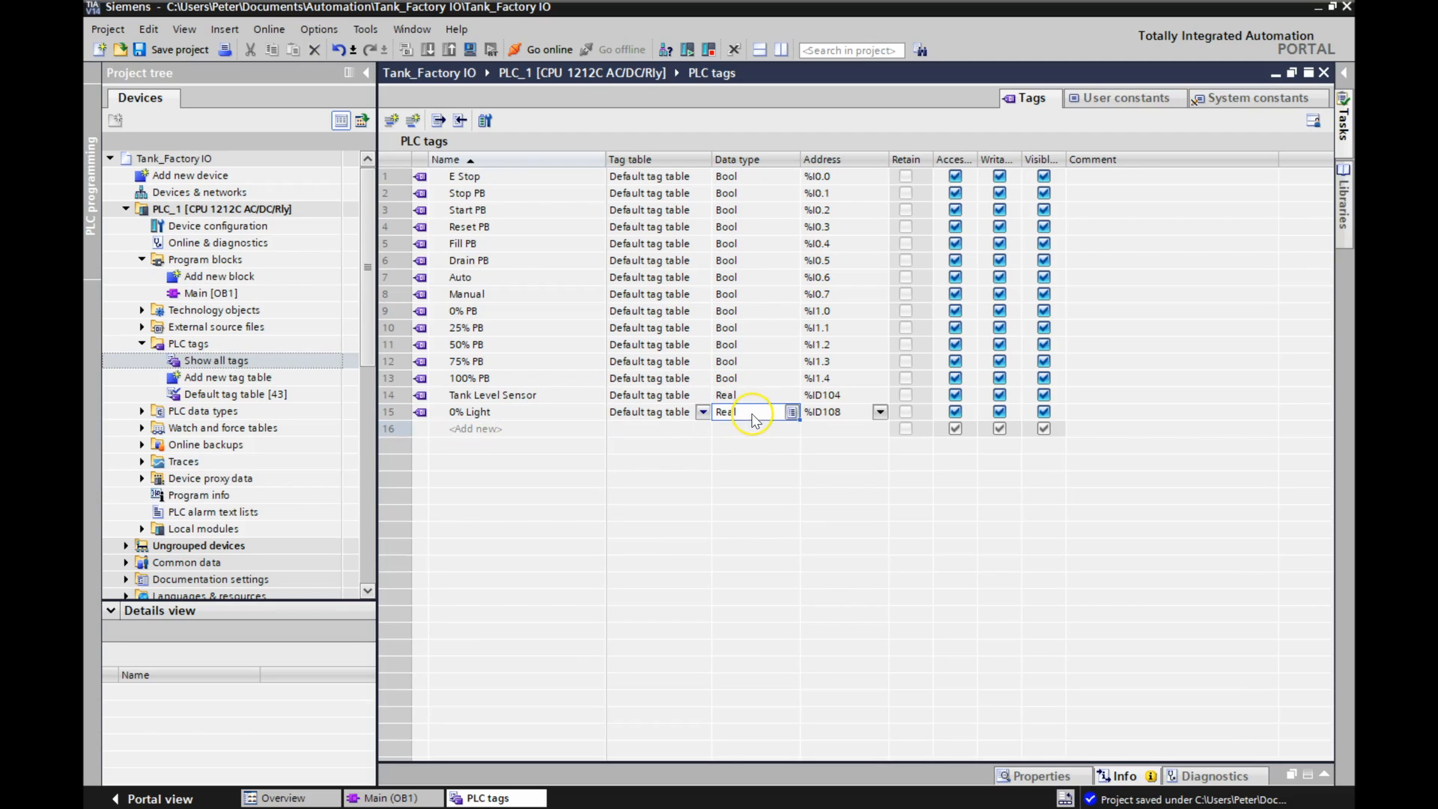
left_click(791, 412)
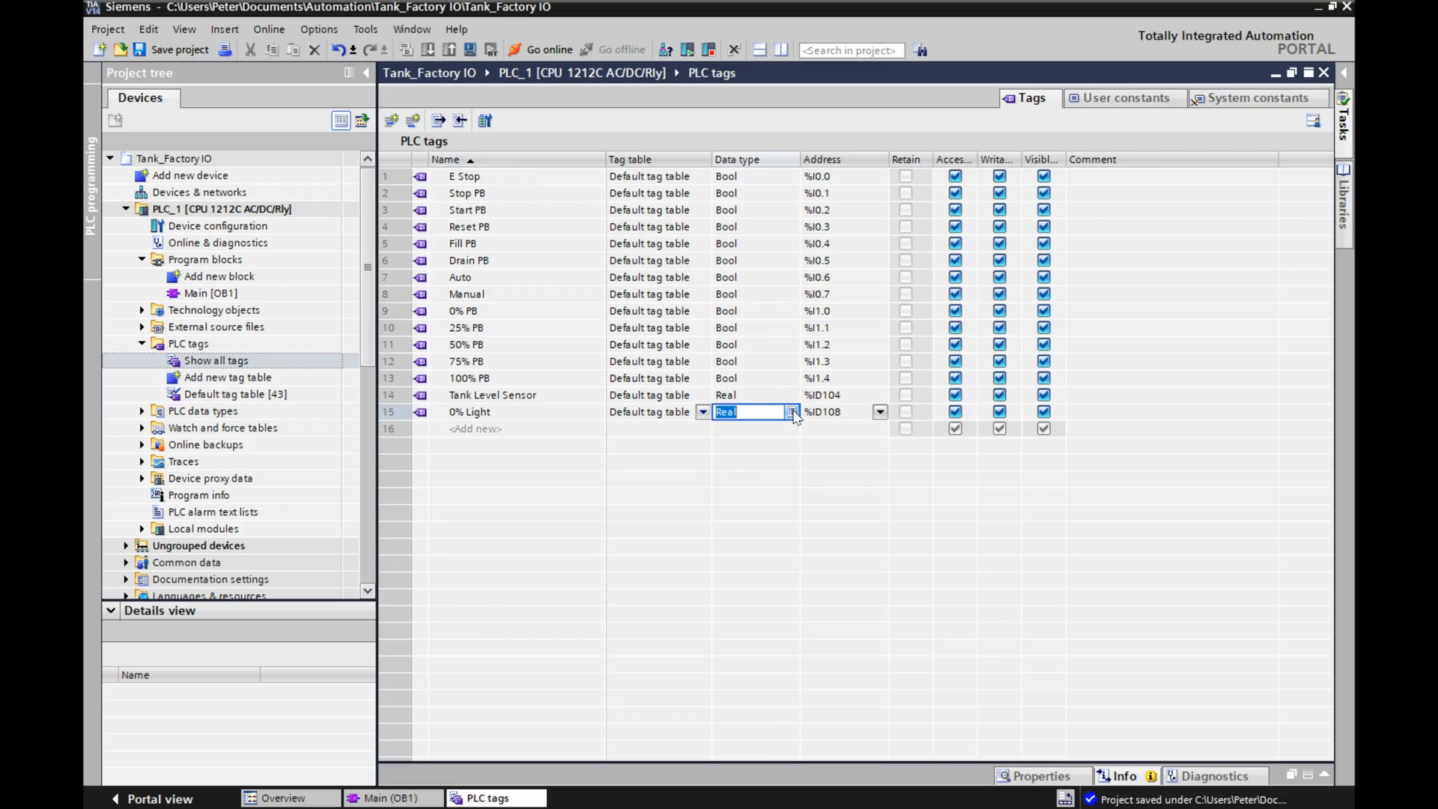
scroll(771, 480, "up", 5)
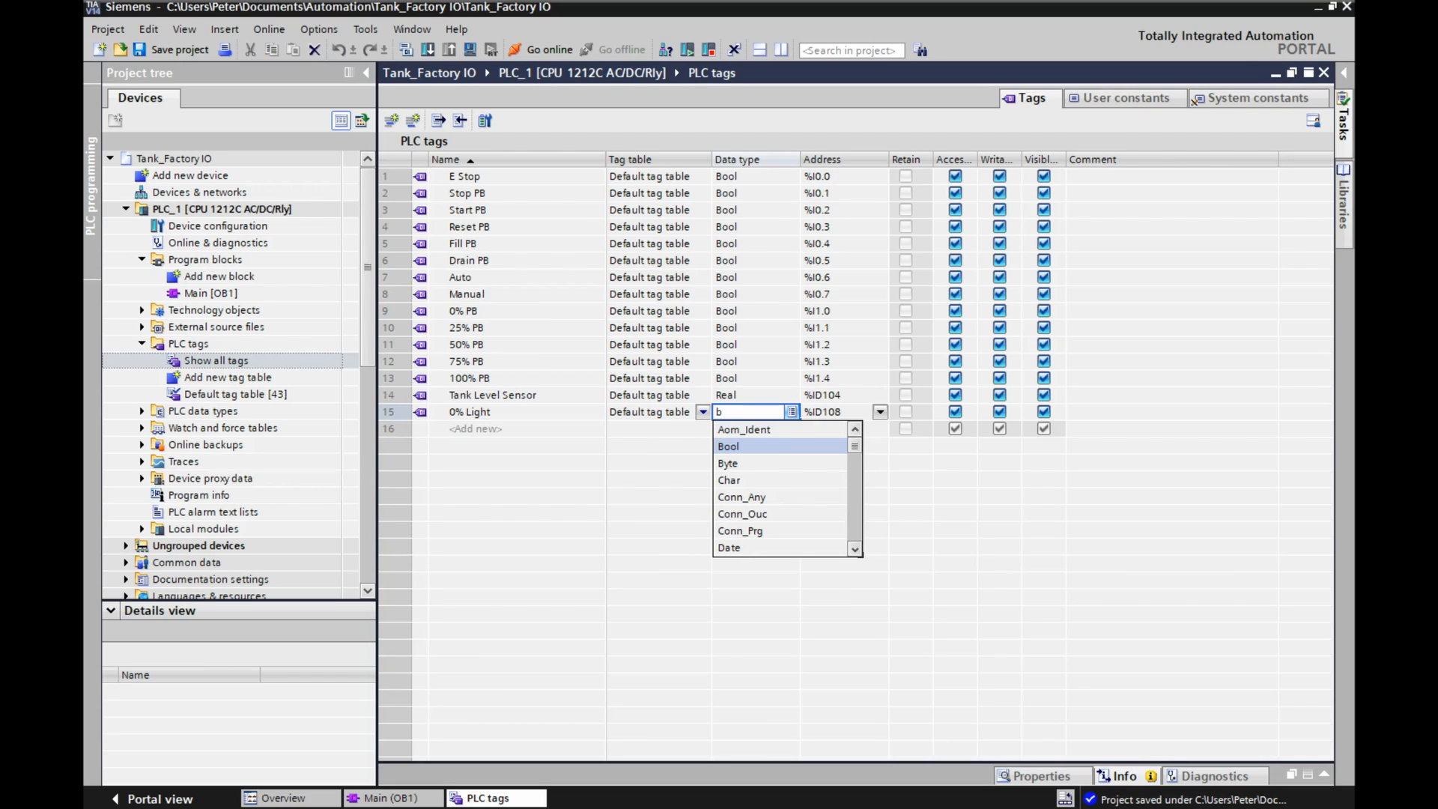
left_click(759, 447)
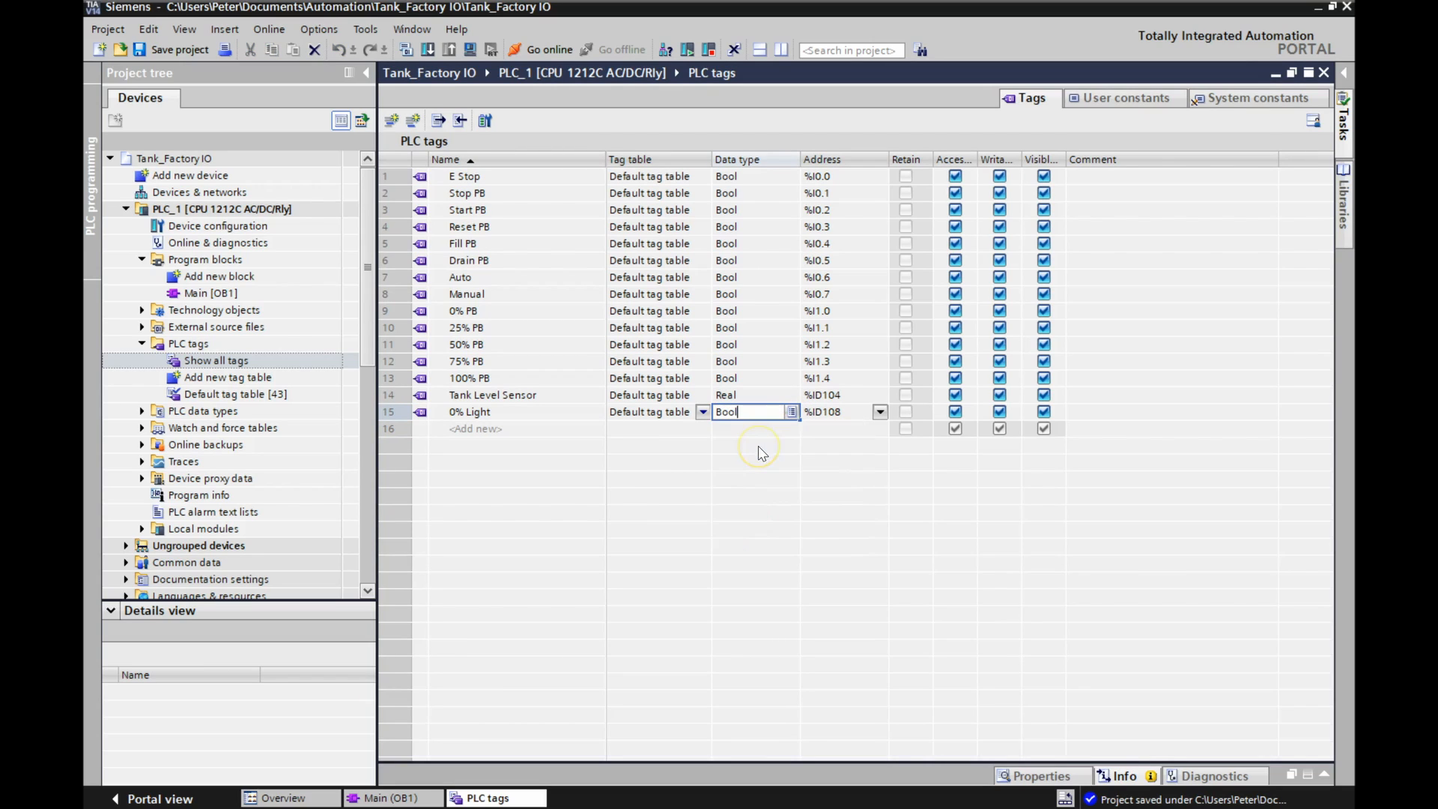
Set the address of the 0% Light tag to output %Q0.0.
left_click(879, 413)
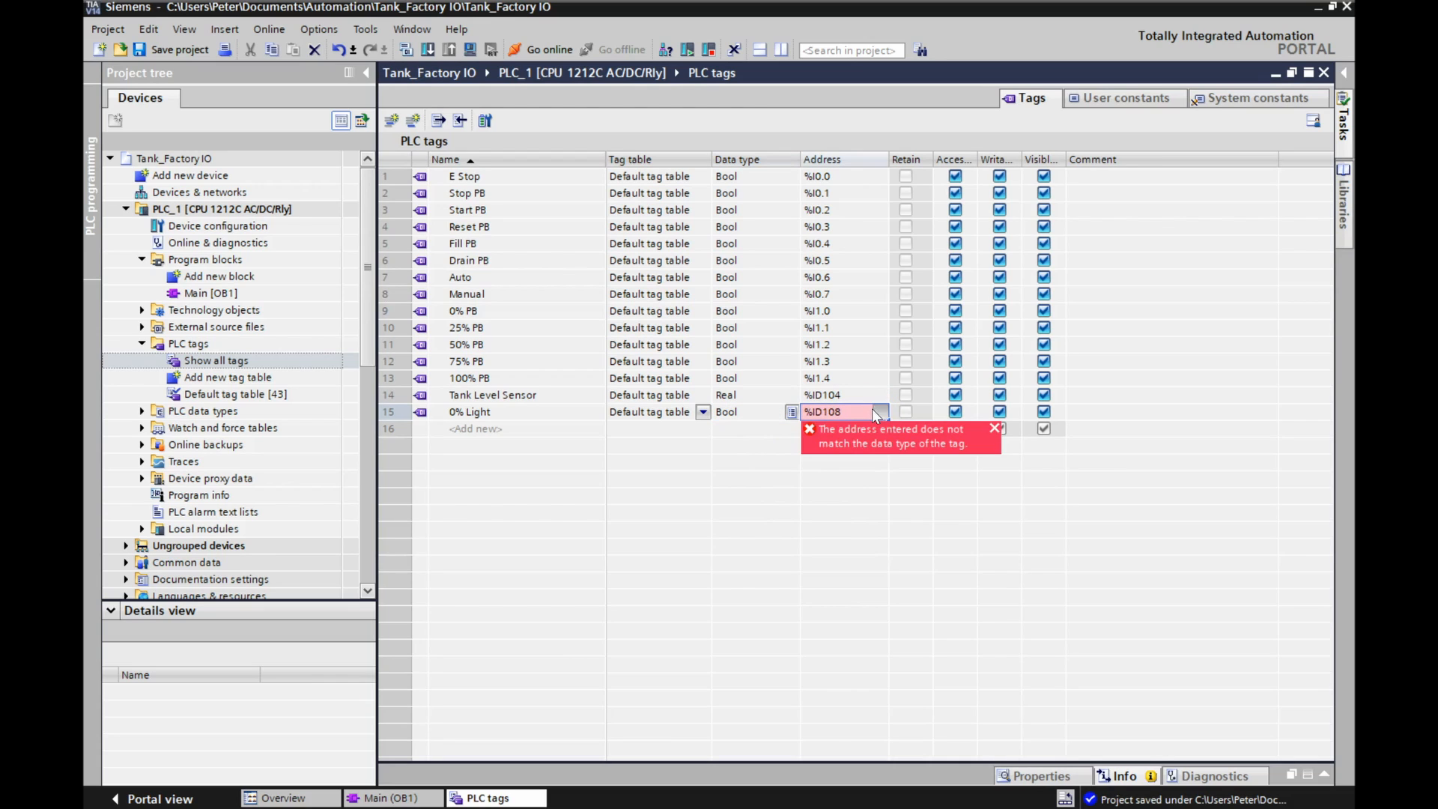
left_click(819, 415)
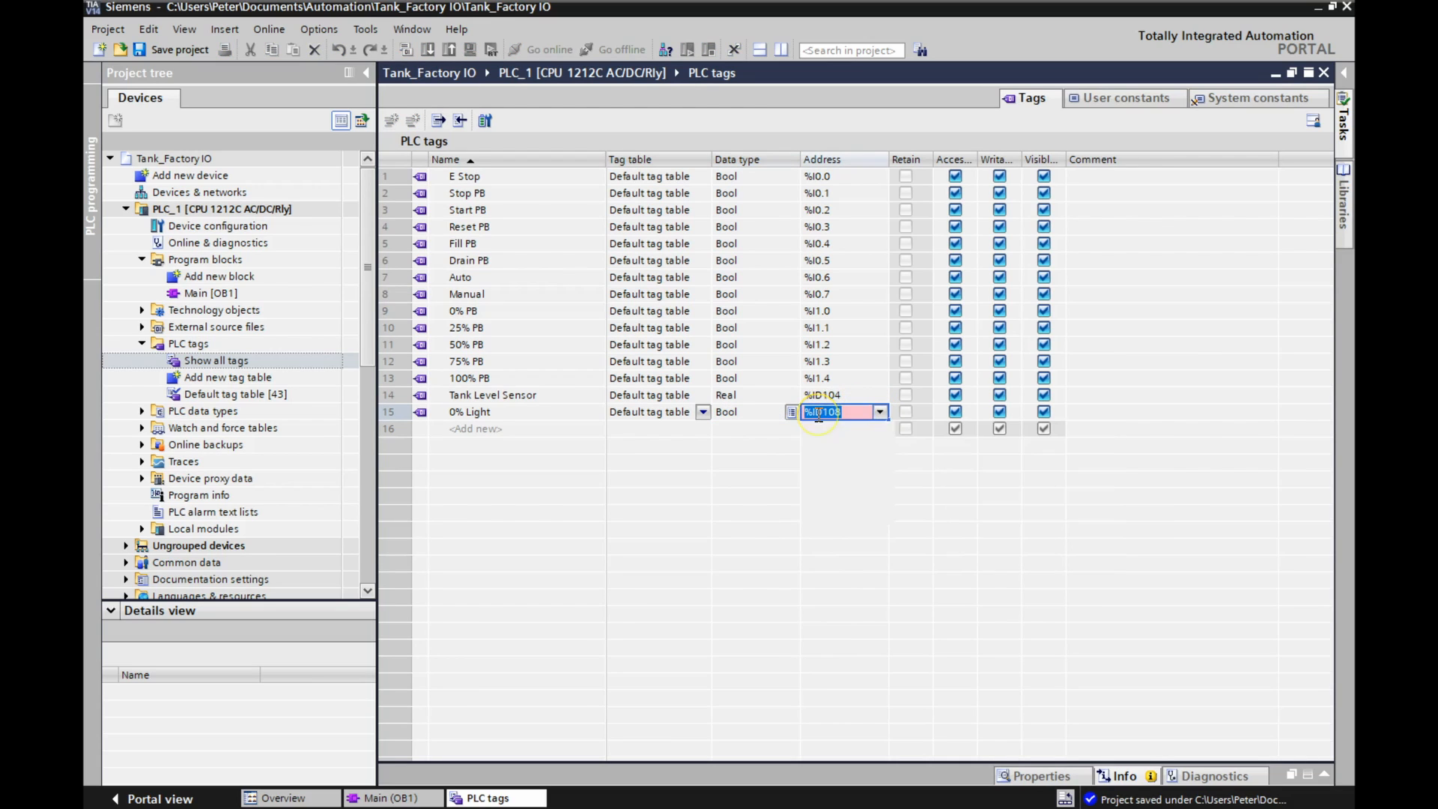
left_click_drag(816, 412, 848, 414)
key("BackSpace")
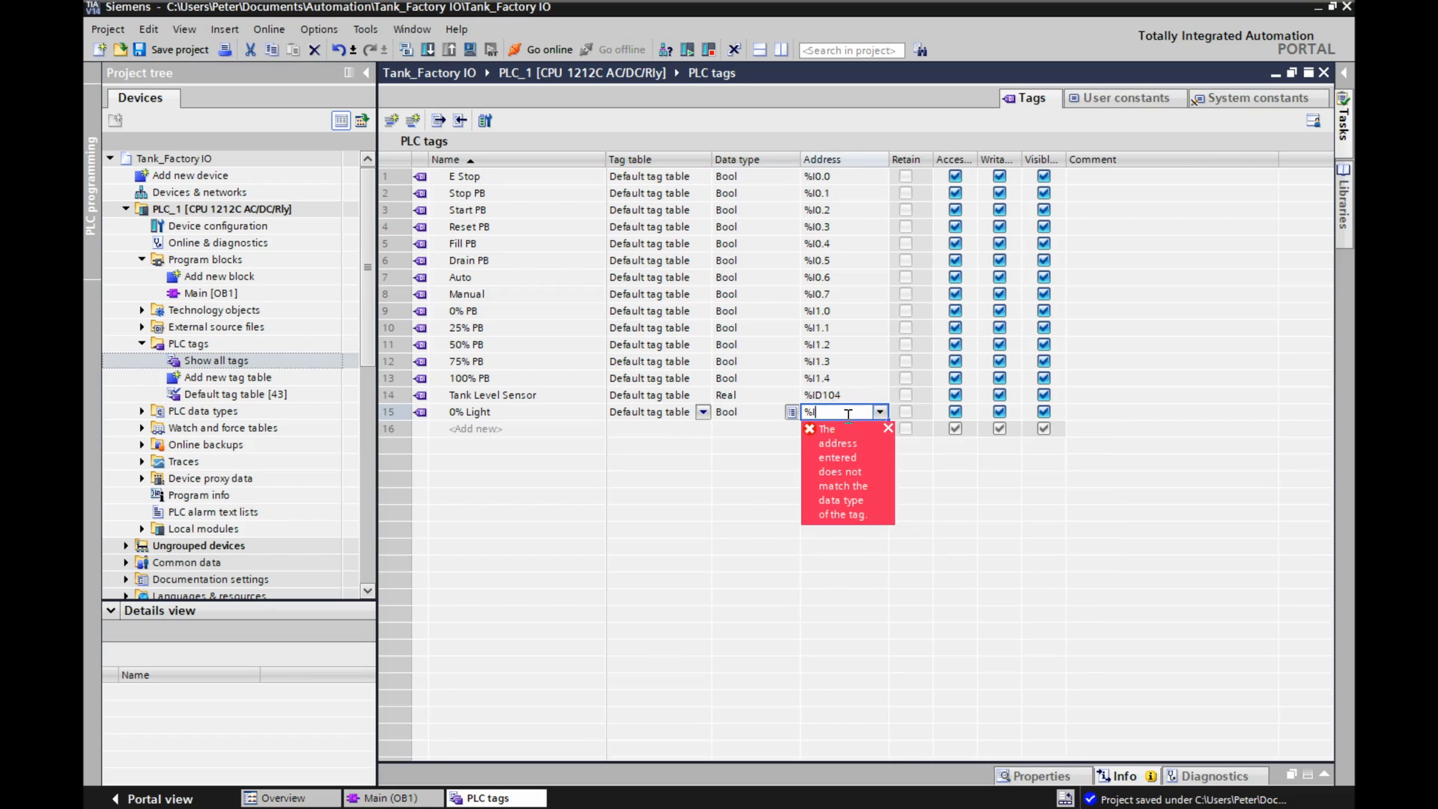
type("Q0.0")
key("Return")
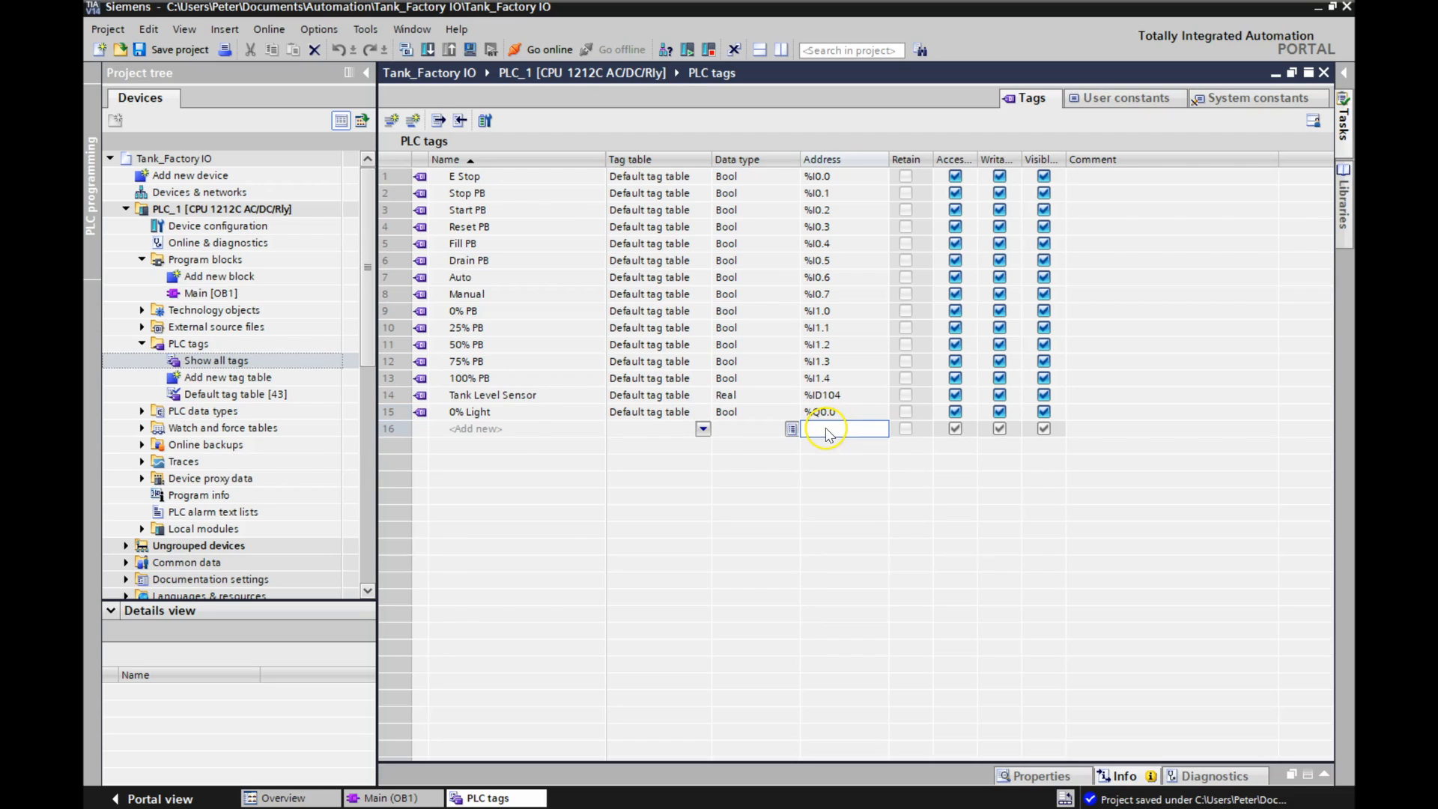
Add a Bool tag named 25% Light at %Q0.1 below 0% Light.
left_click(500, 432)
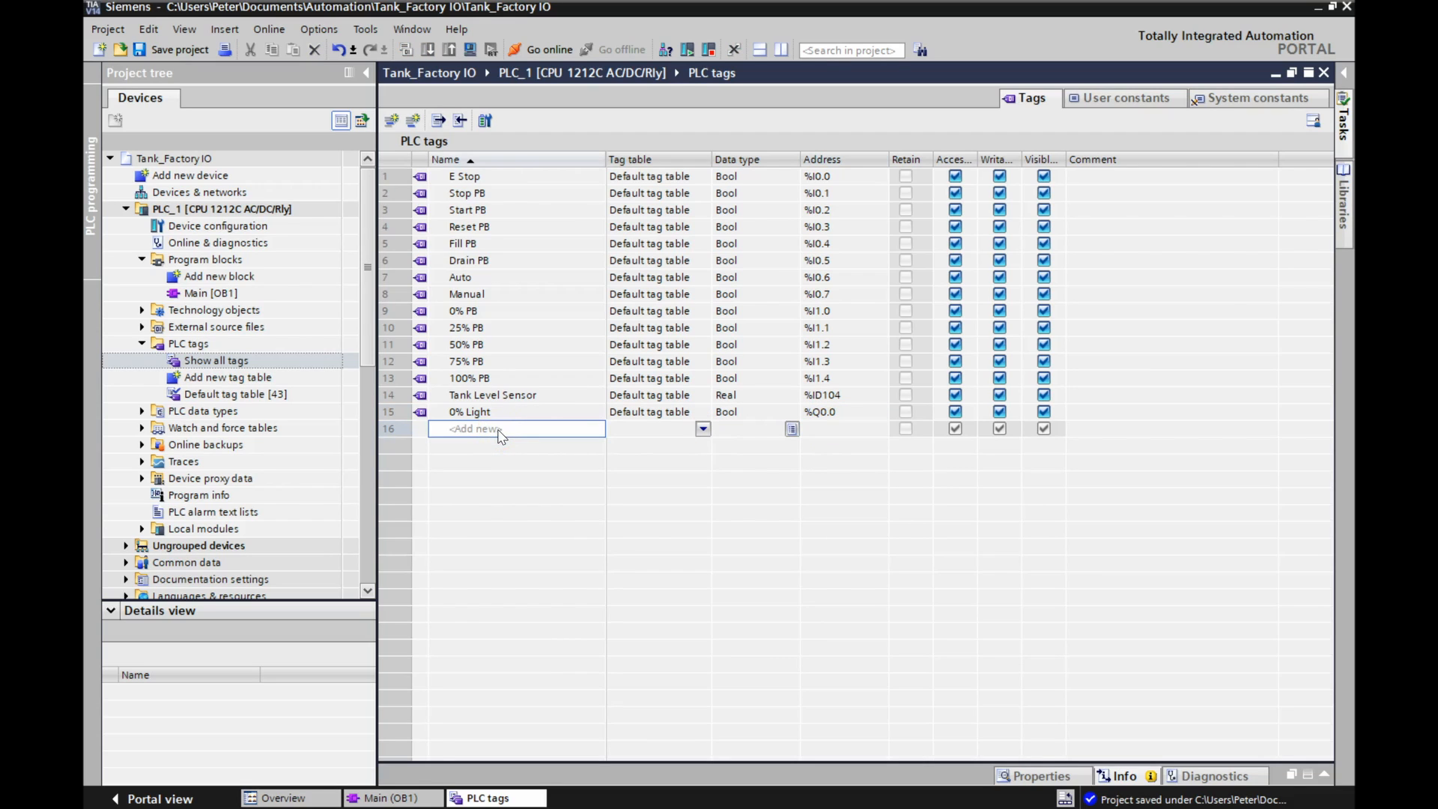
type("25% Light")
key("Return")
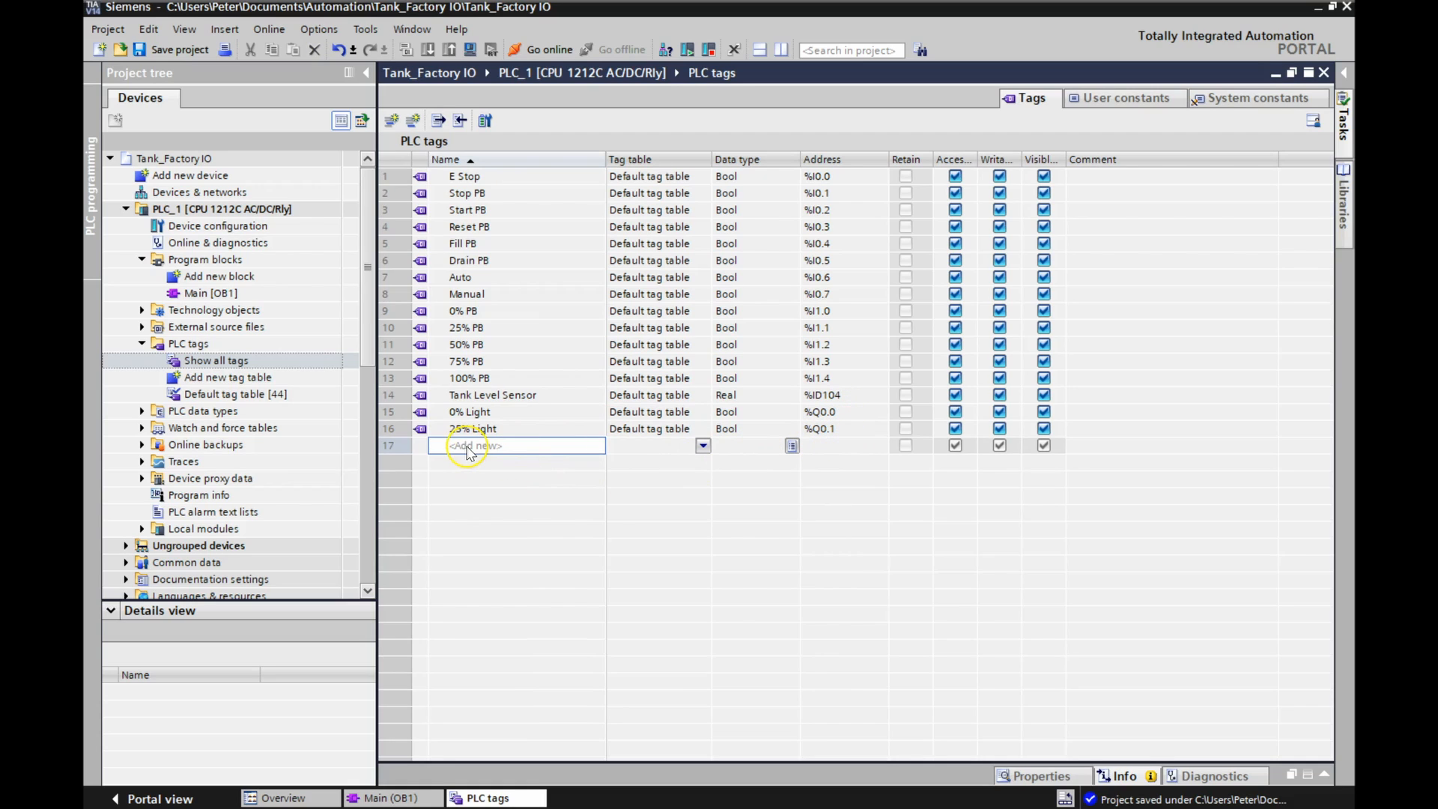
Add the Bool tags 50% Light at %Q0.2 and 75% Light at %Q0.3 below 25% Light.
type("50% Light")
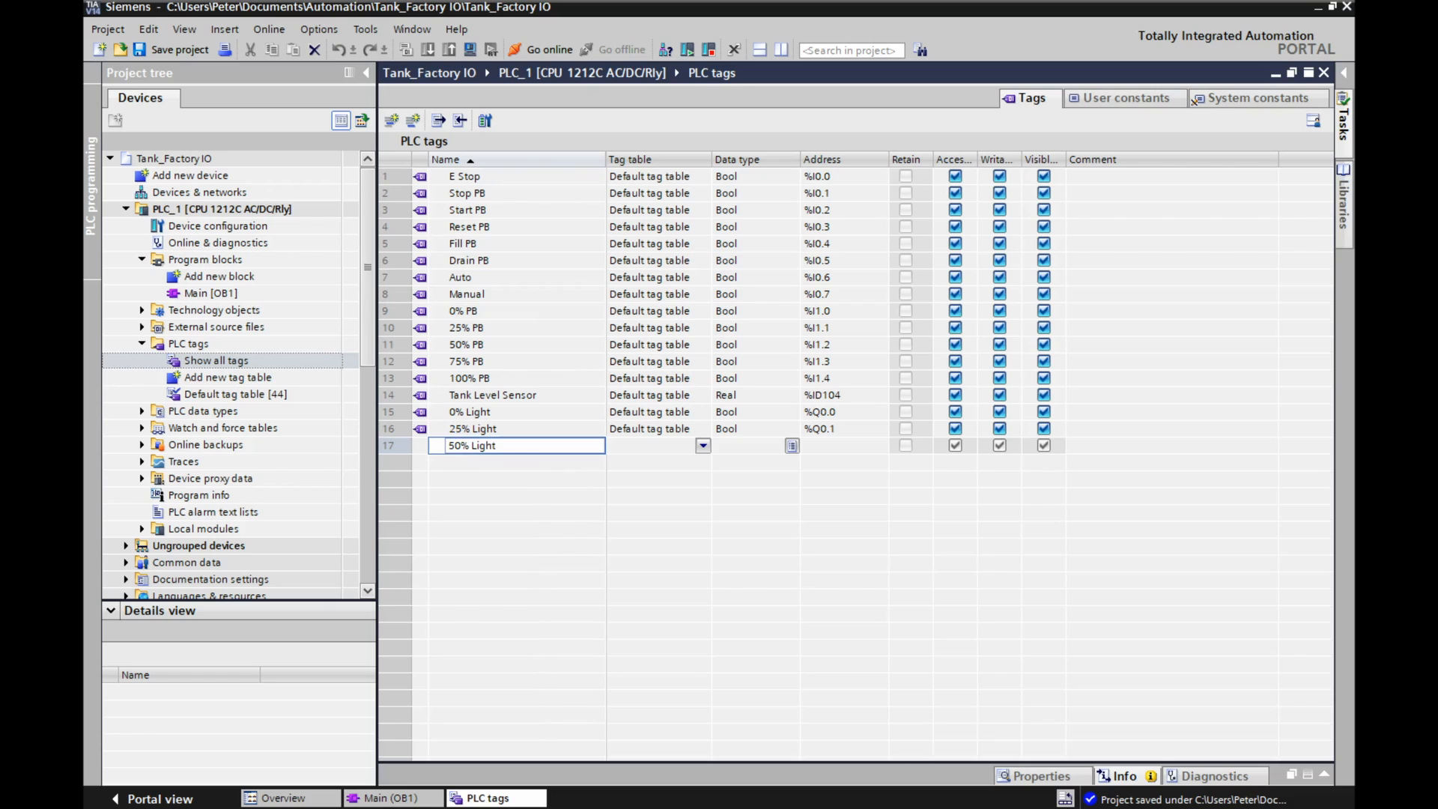
key("Return")
left_click(439, 469)
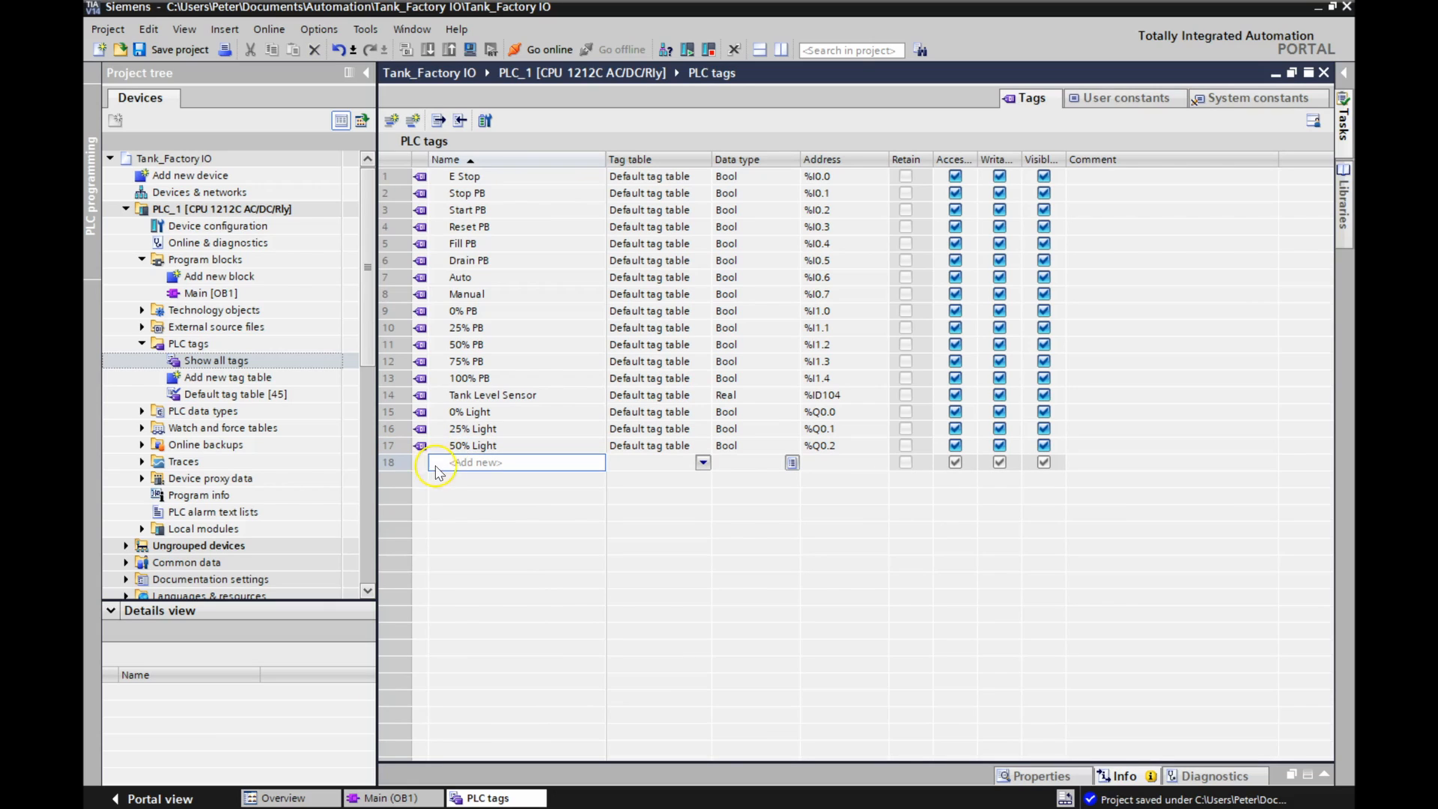
type("75% Light")
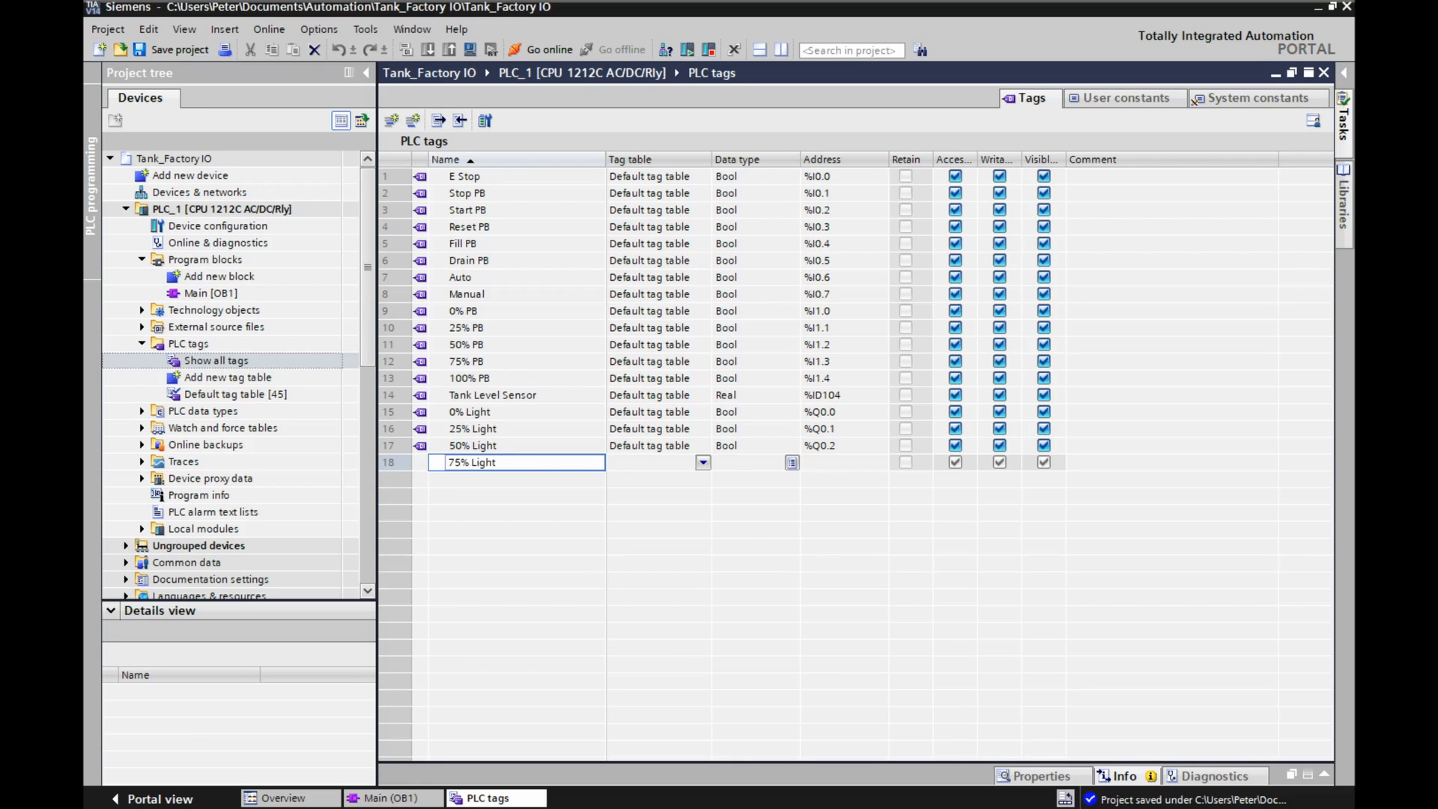
key("Return")
Add a Bool tag named 100% Light at %Q0.4 below 75% Light.
left_click(458, 480)
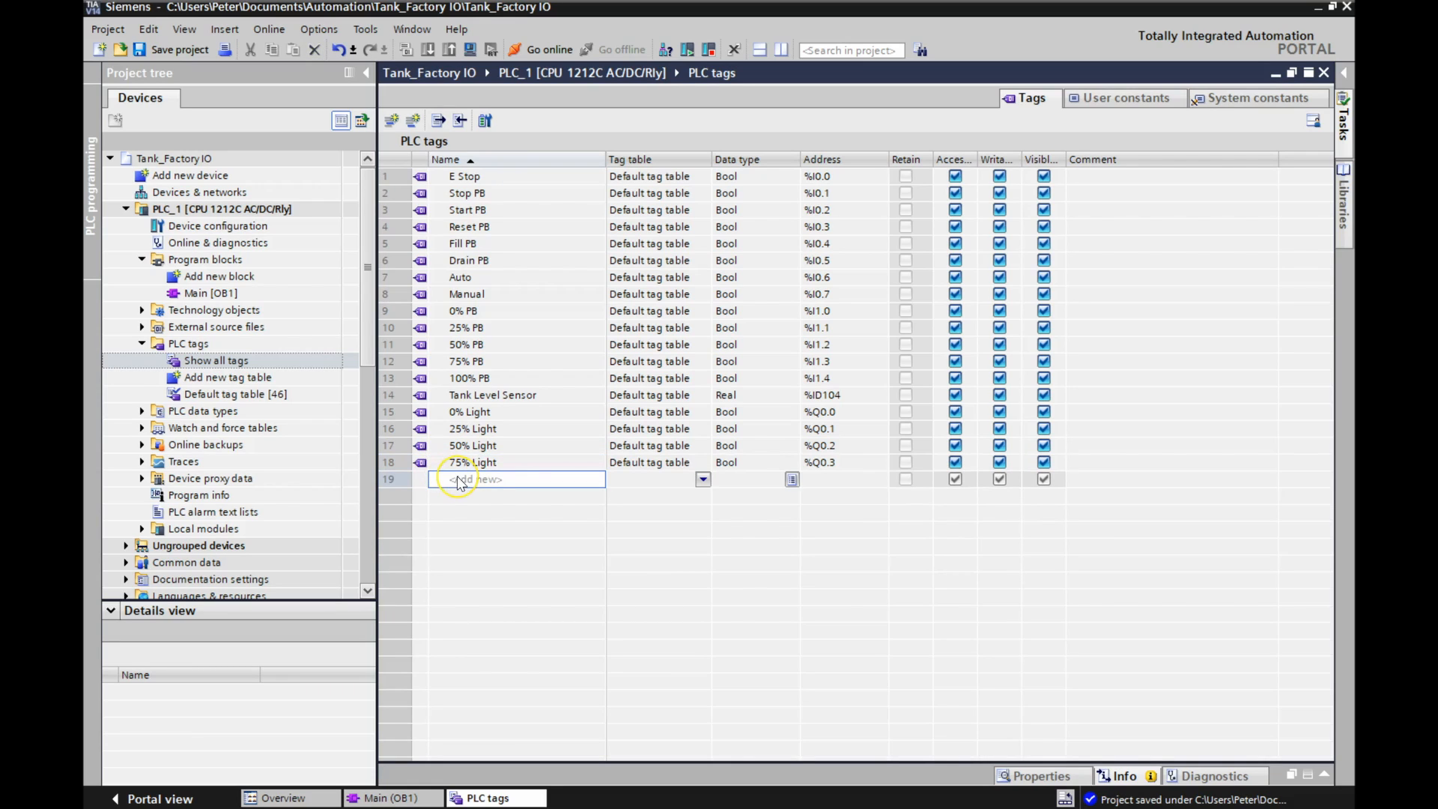
type("100")
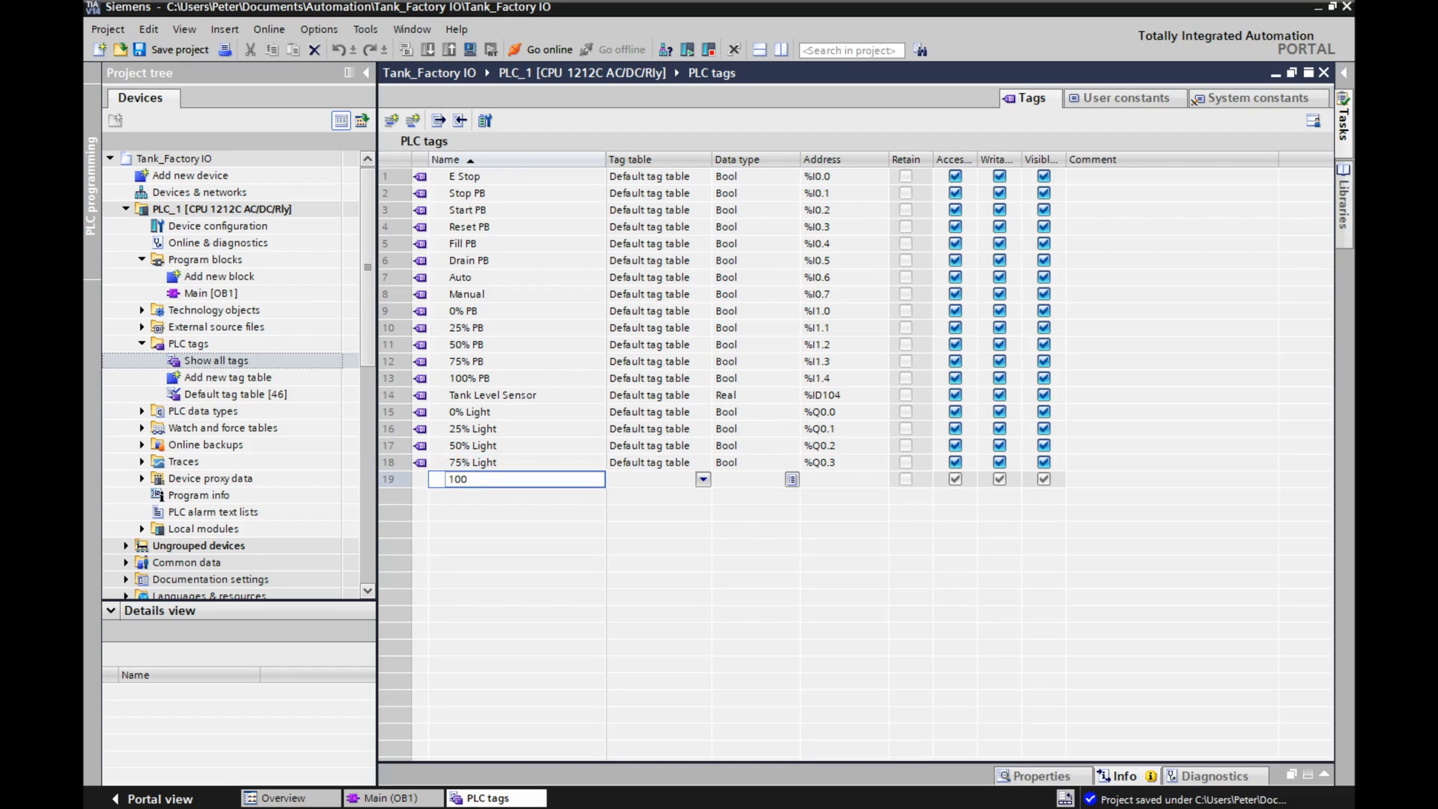
type("% Light")
key("Return")
Add a Bool tag named Reset Light at %Q0.5 below 100% Light.
left_click(453, 499)
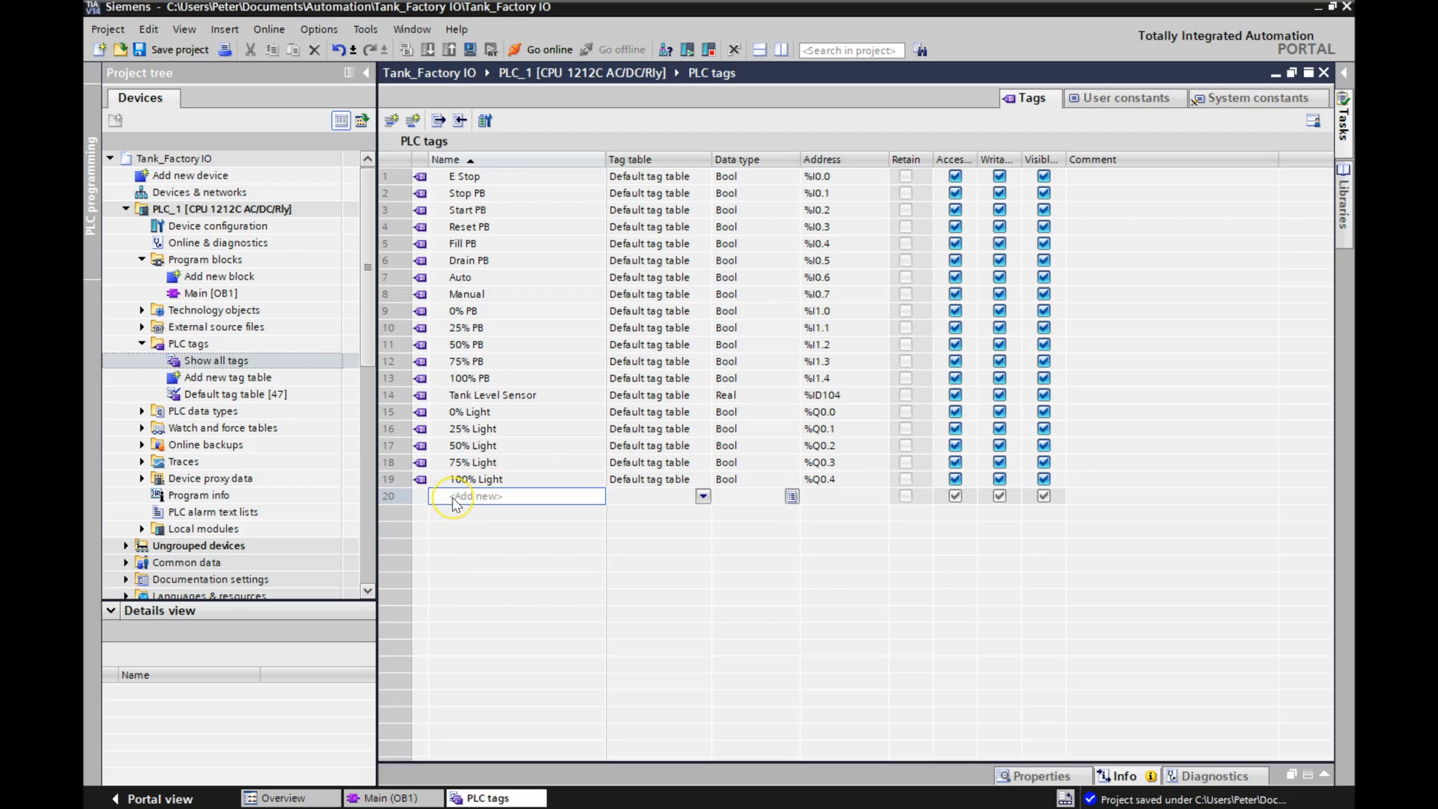
type("Reset Light")
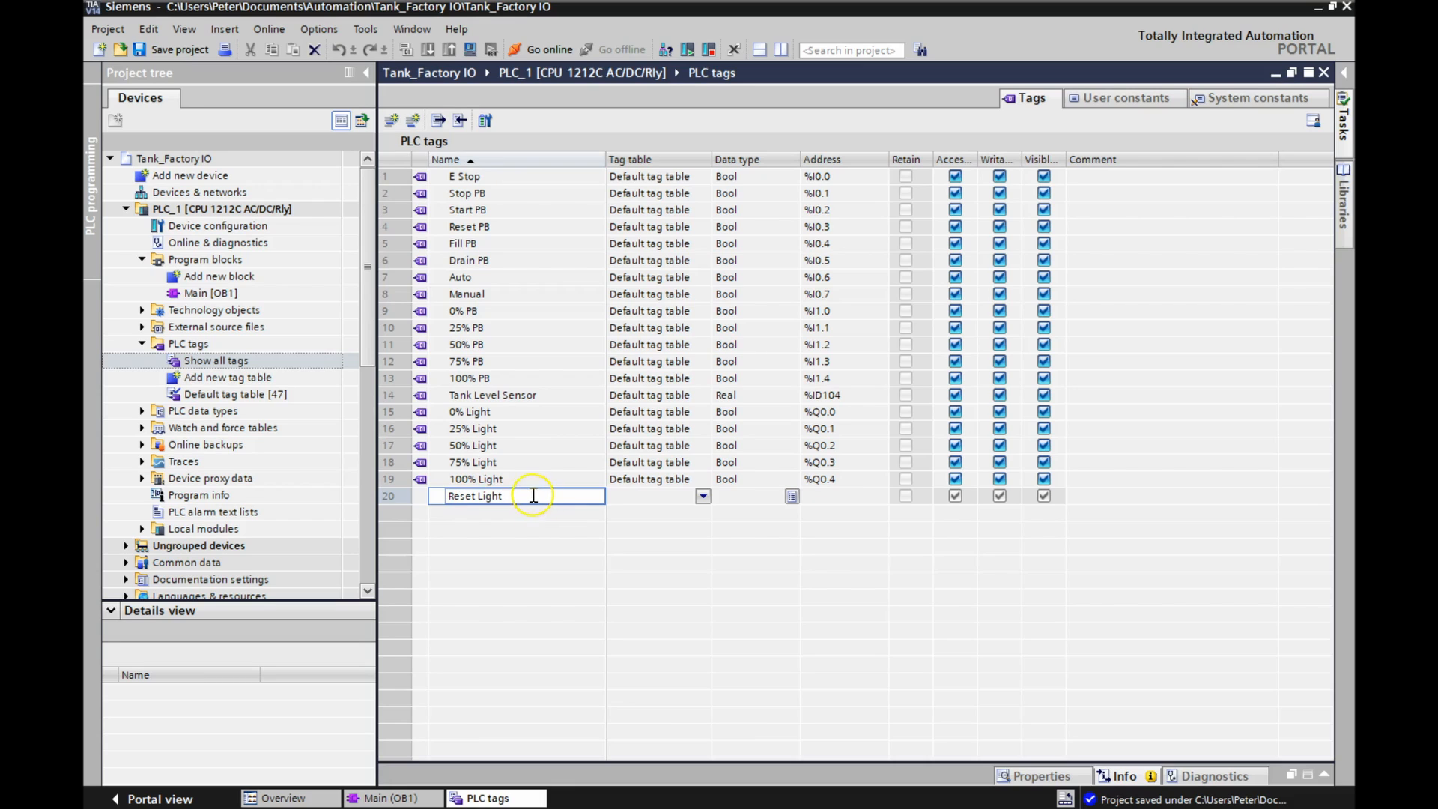
left_click(513, 521)
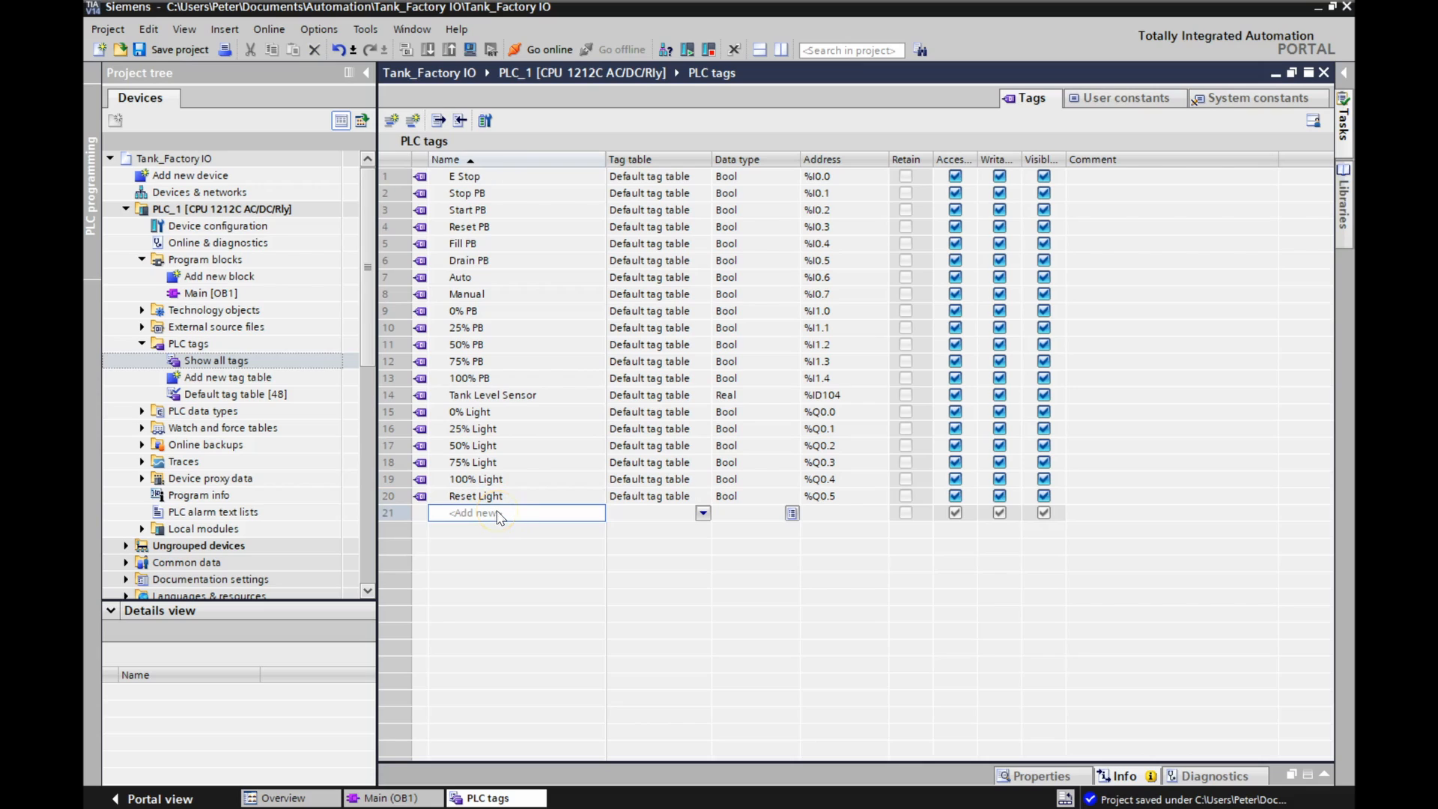
Add the Bool tags Fill Light at %Q0.6 and Drain Light at %Q0.7 below Reset Light.
type("Fill")
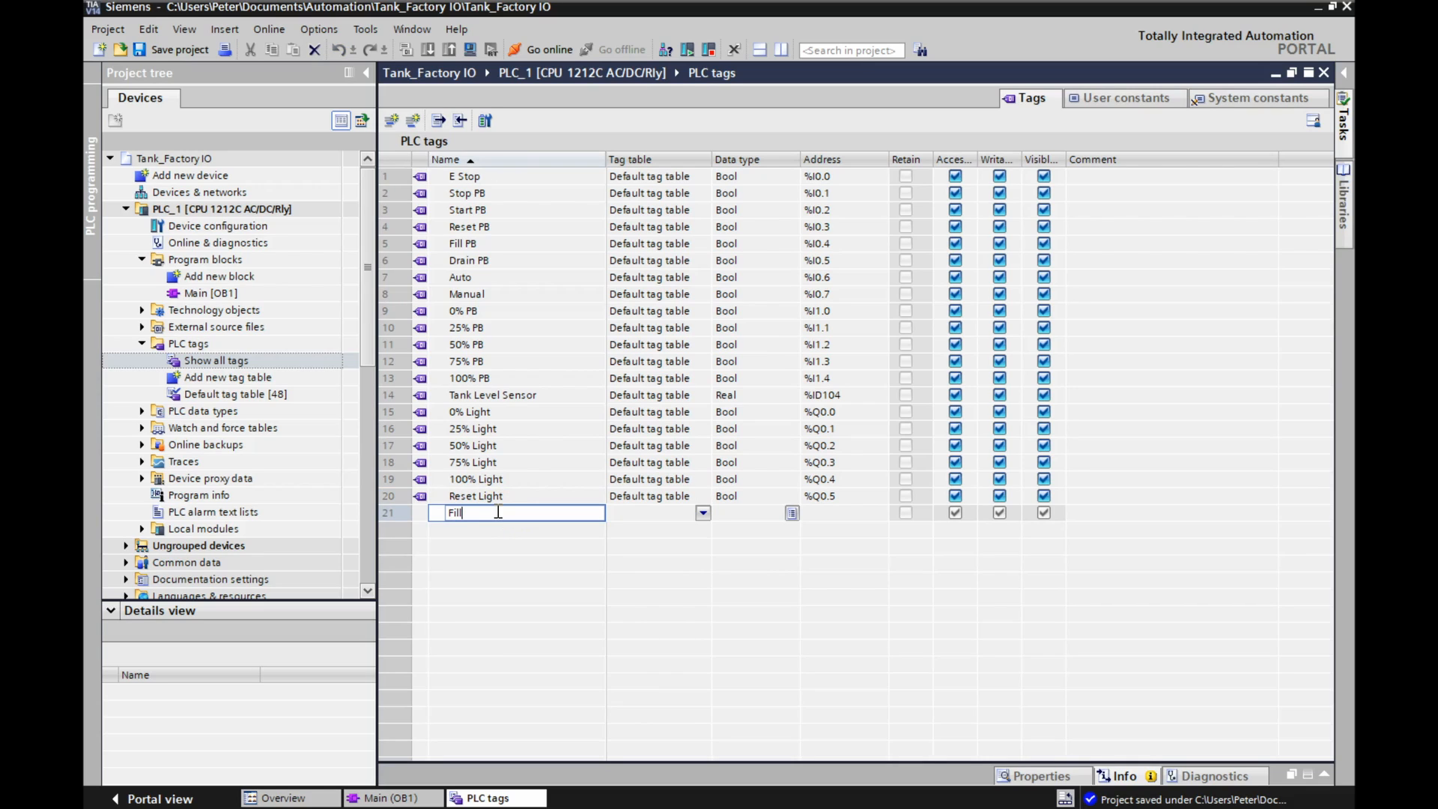
type(" Light")
key("Return")
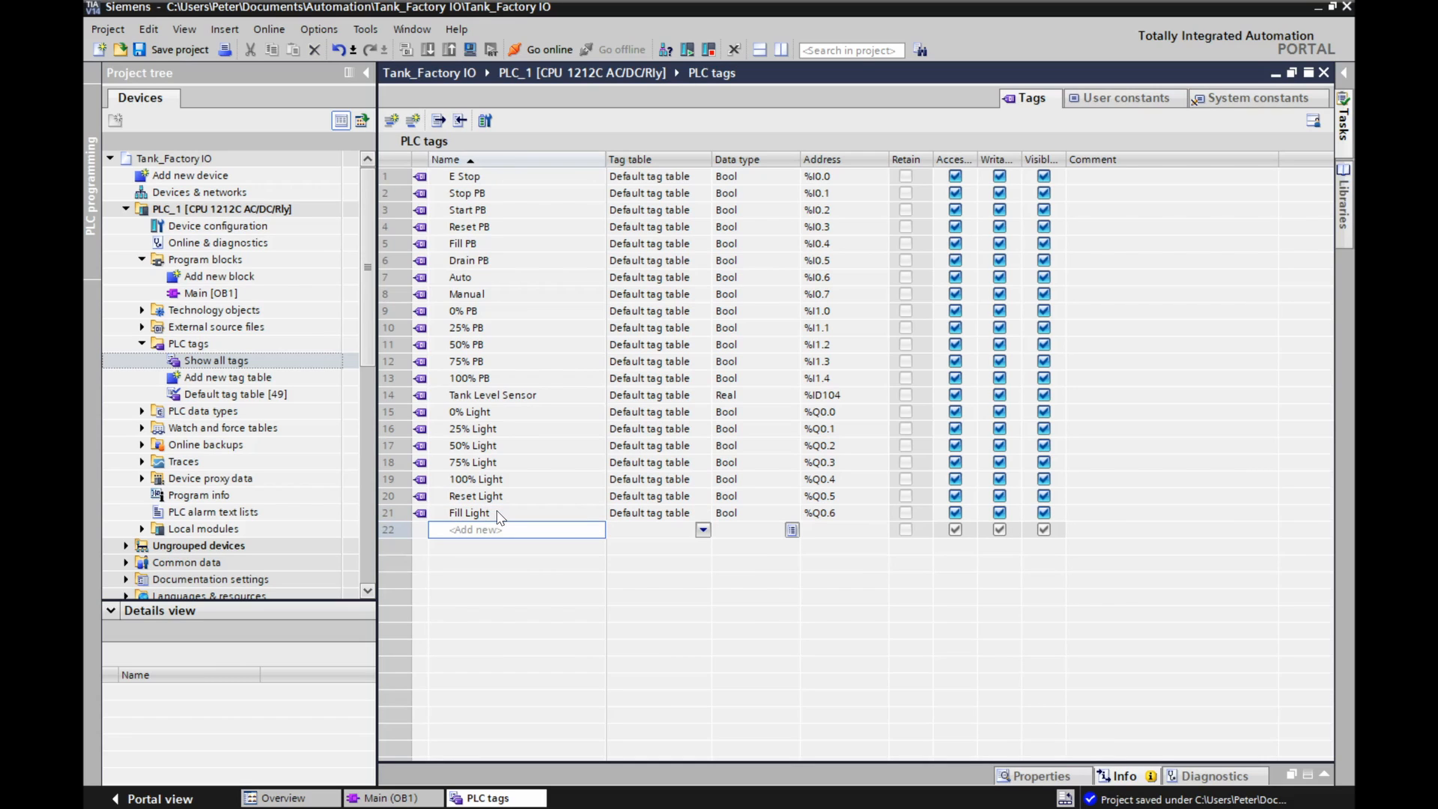
type("Drain Light")
key("Return")
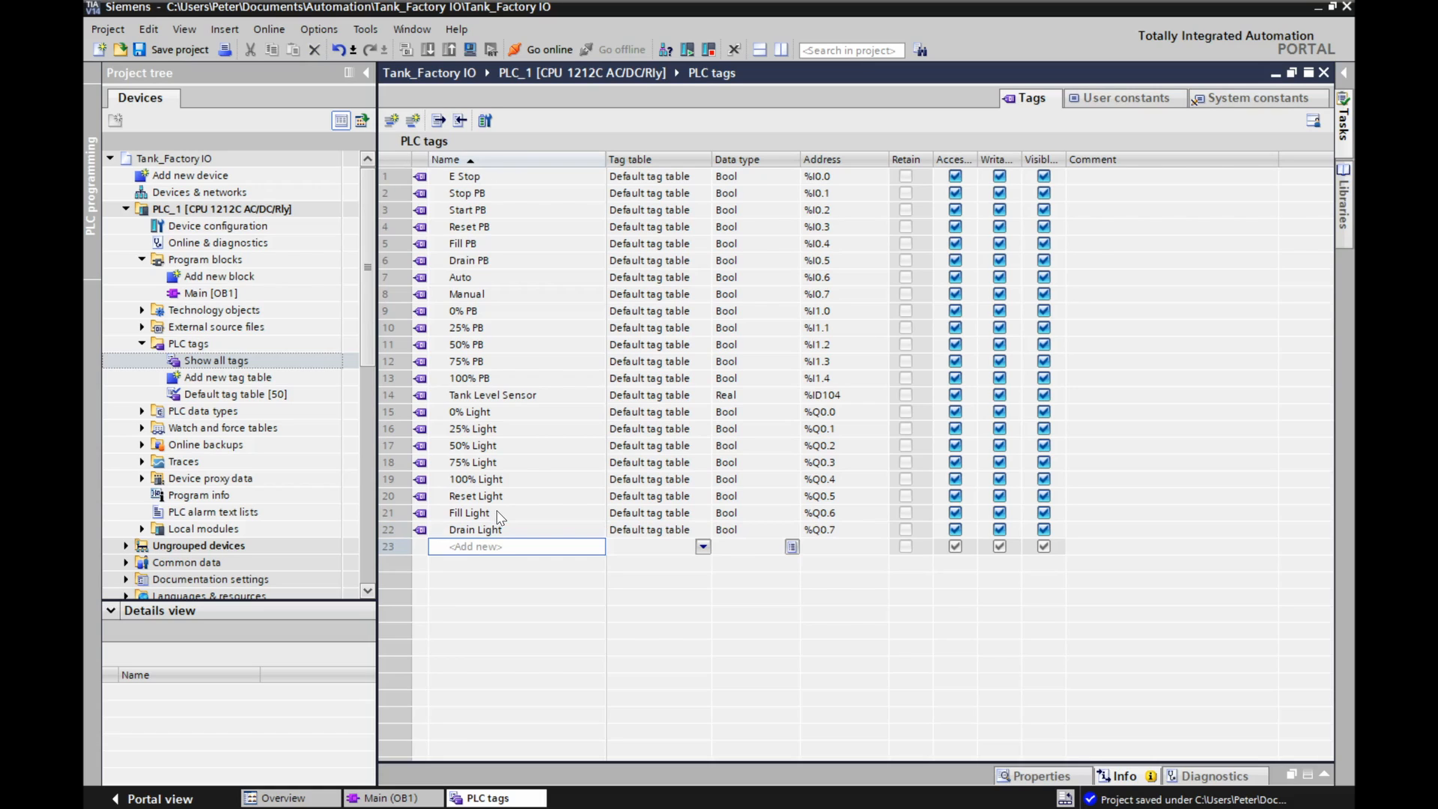
Add the Bool tags Start Light at %Q1.0 and Stop Light at %Q1.1 below Drain Light.
type("Star")
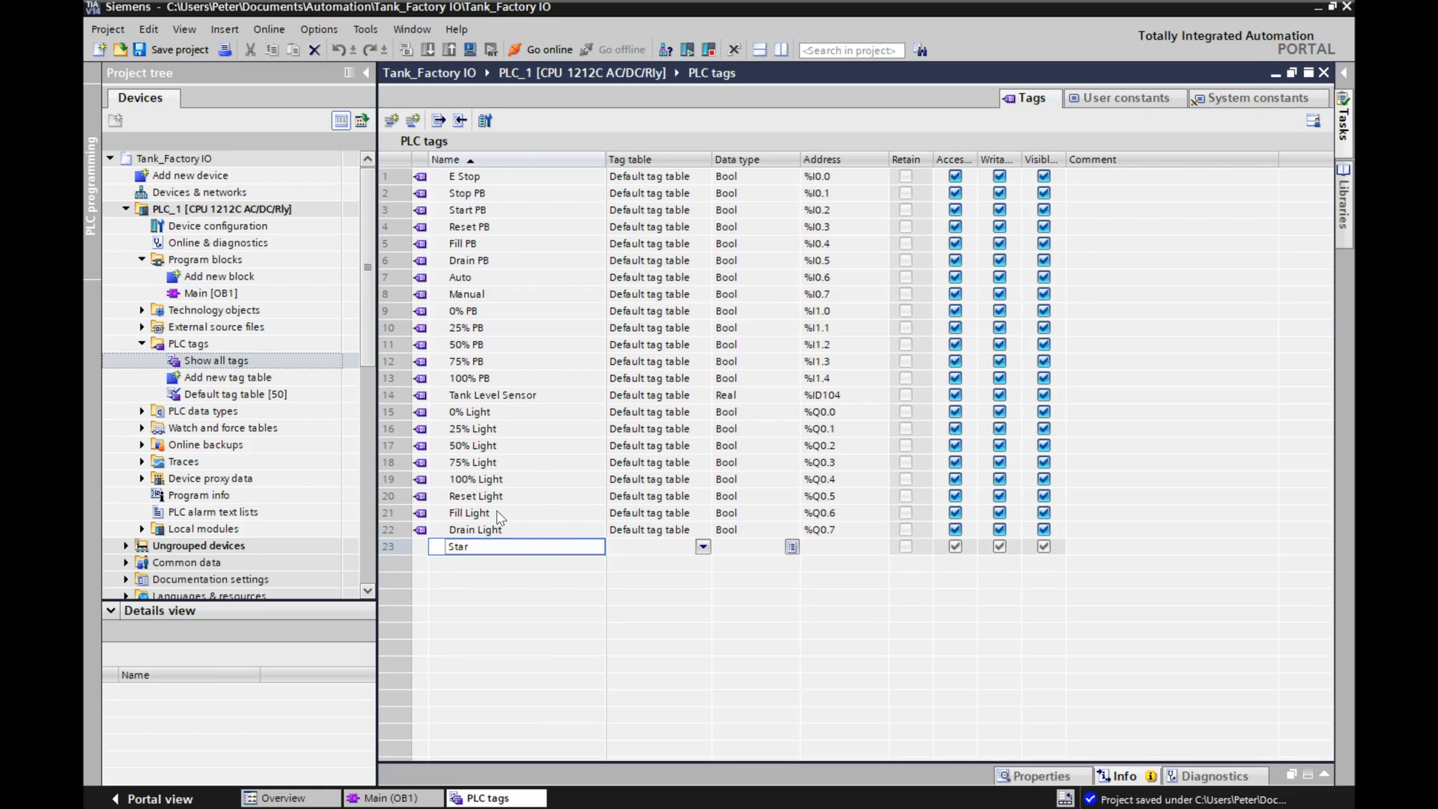
type("t Light")
key("Return")
type("Stop Light")
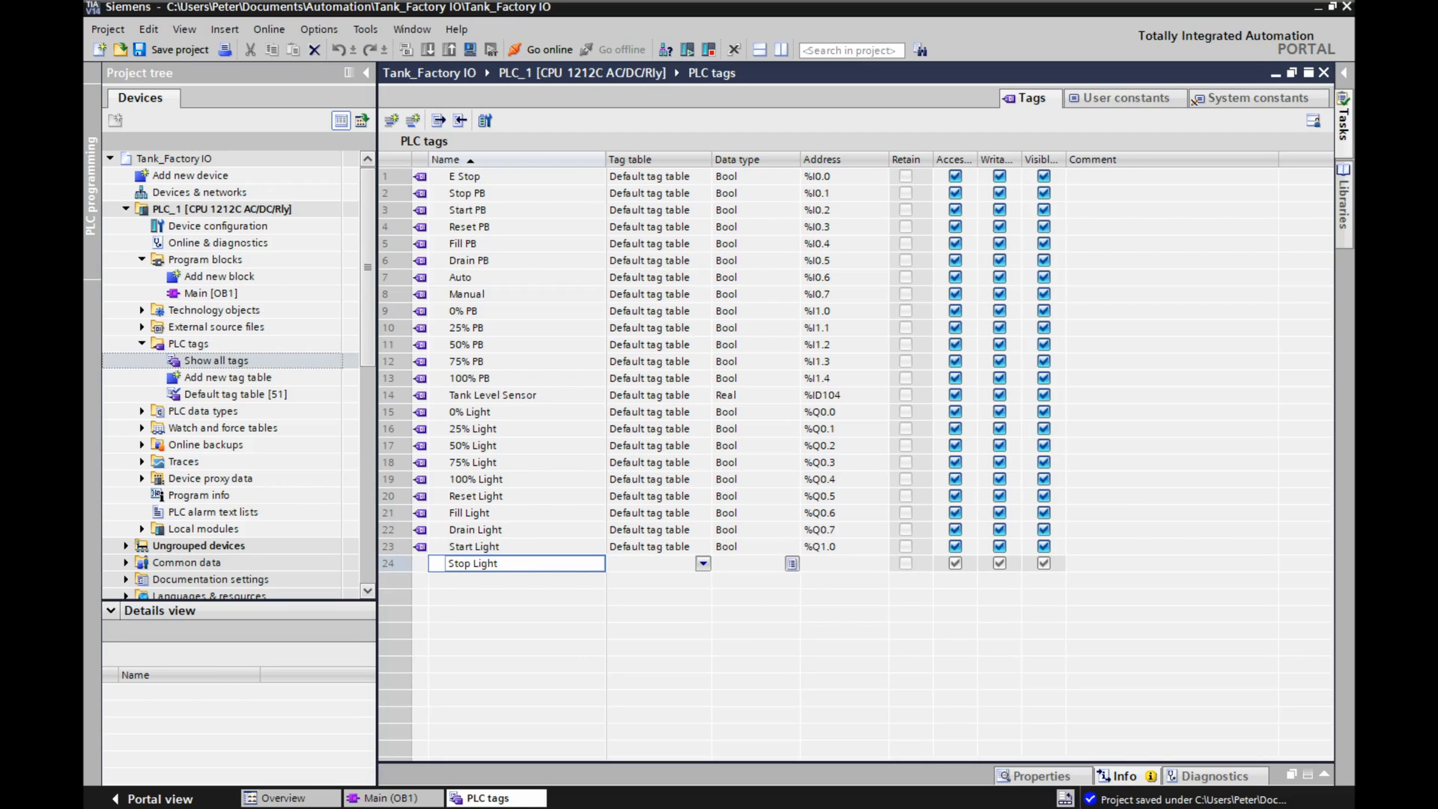
key("Return")
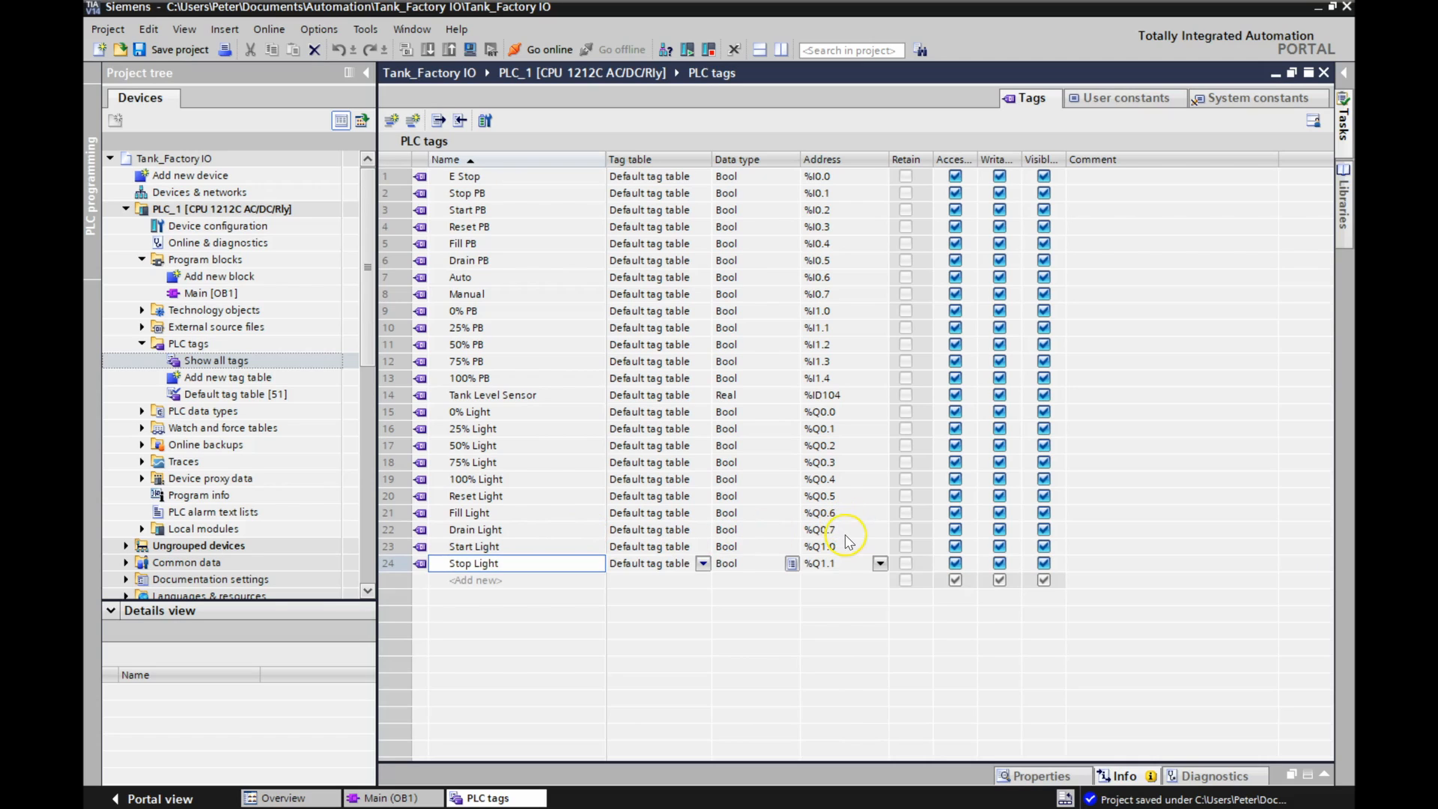
left_click(845, 534)
left_click(845, 546)
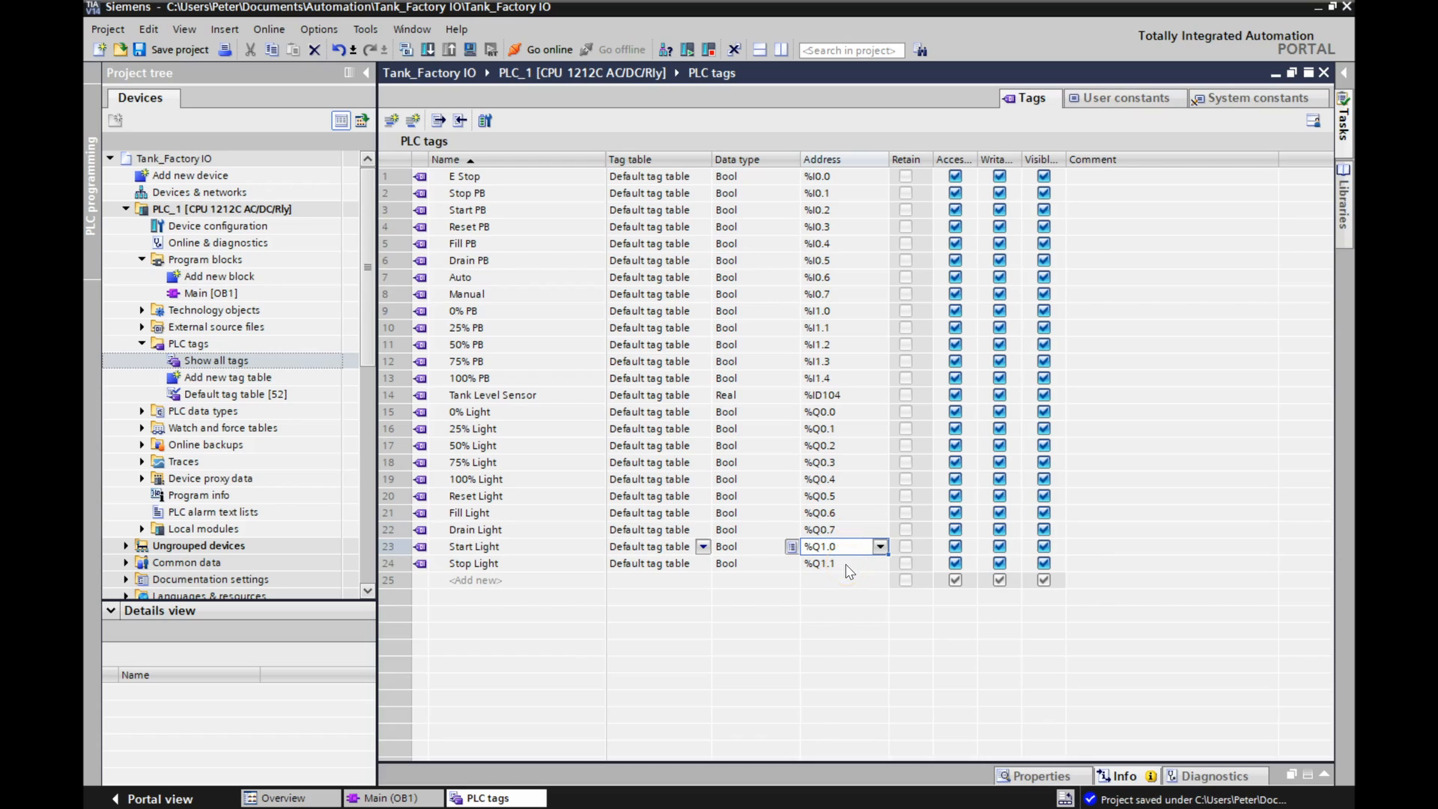
Add a tag named Fill Valve below Stop Light and set its data type to Real.
left_click(458, 582)
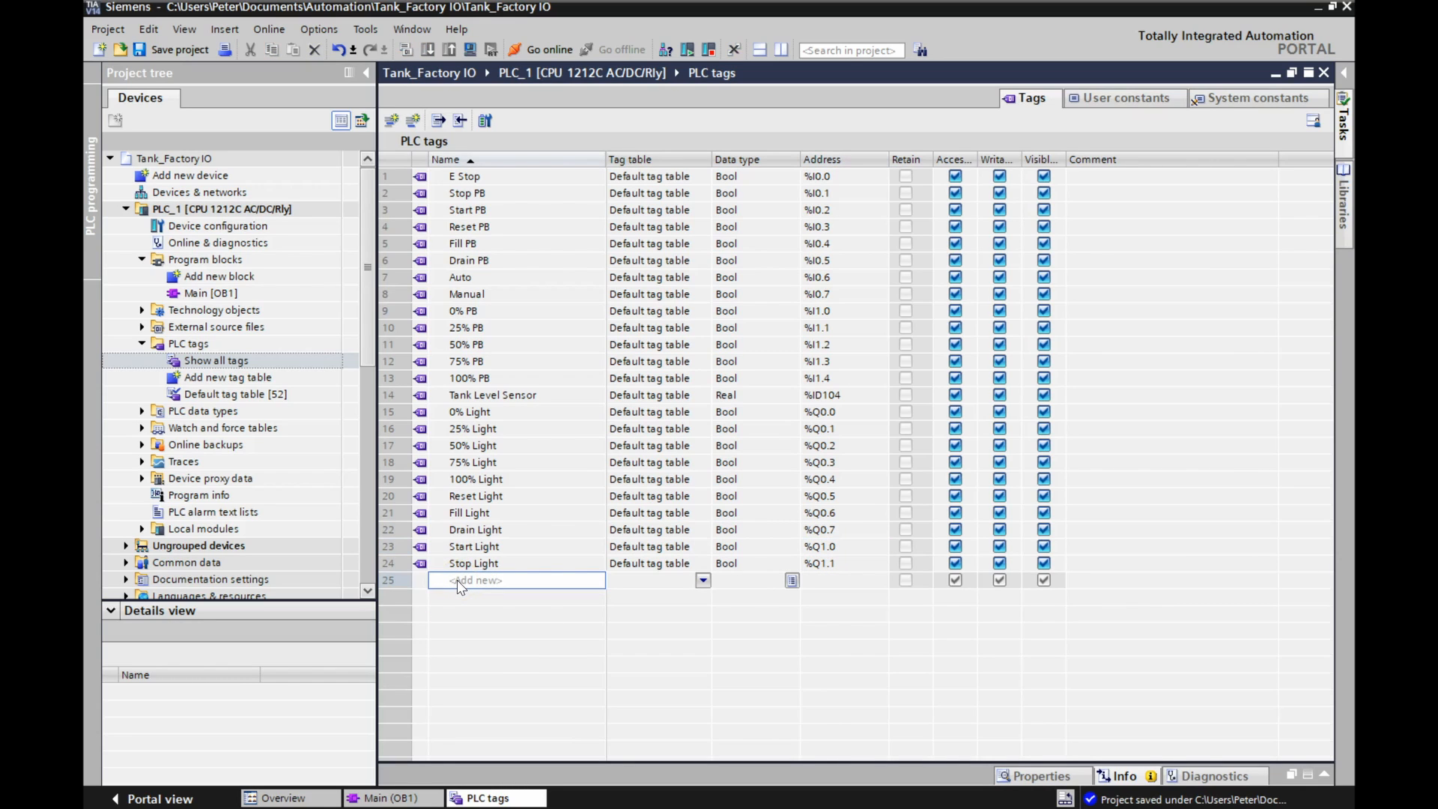
type("Fill Valve")
left_click(462, 599)
type("D")
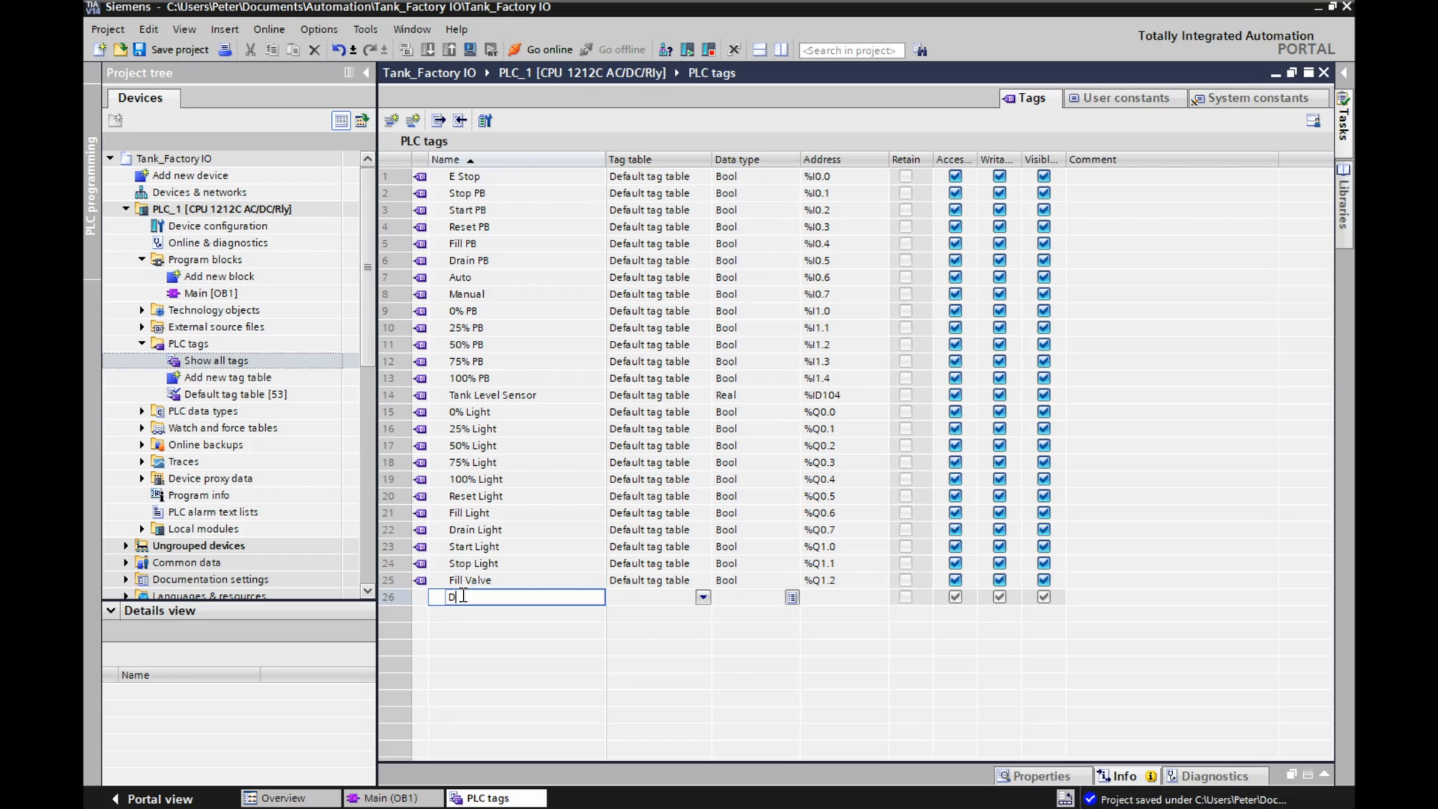
key("BackSpace")
left_click(737, 582)
left_click(797, 581)
type("r")
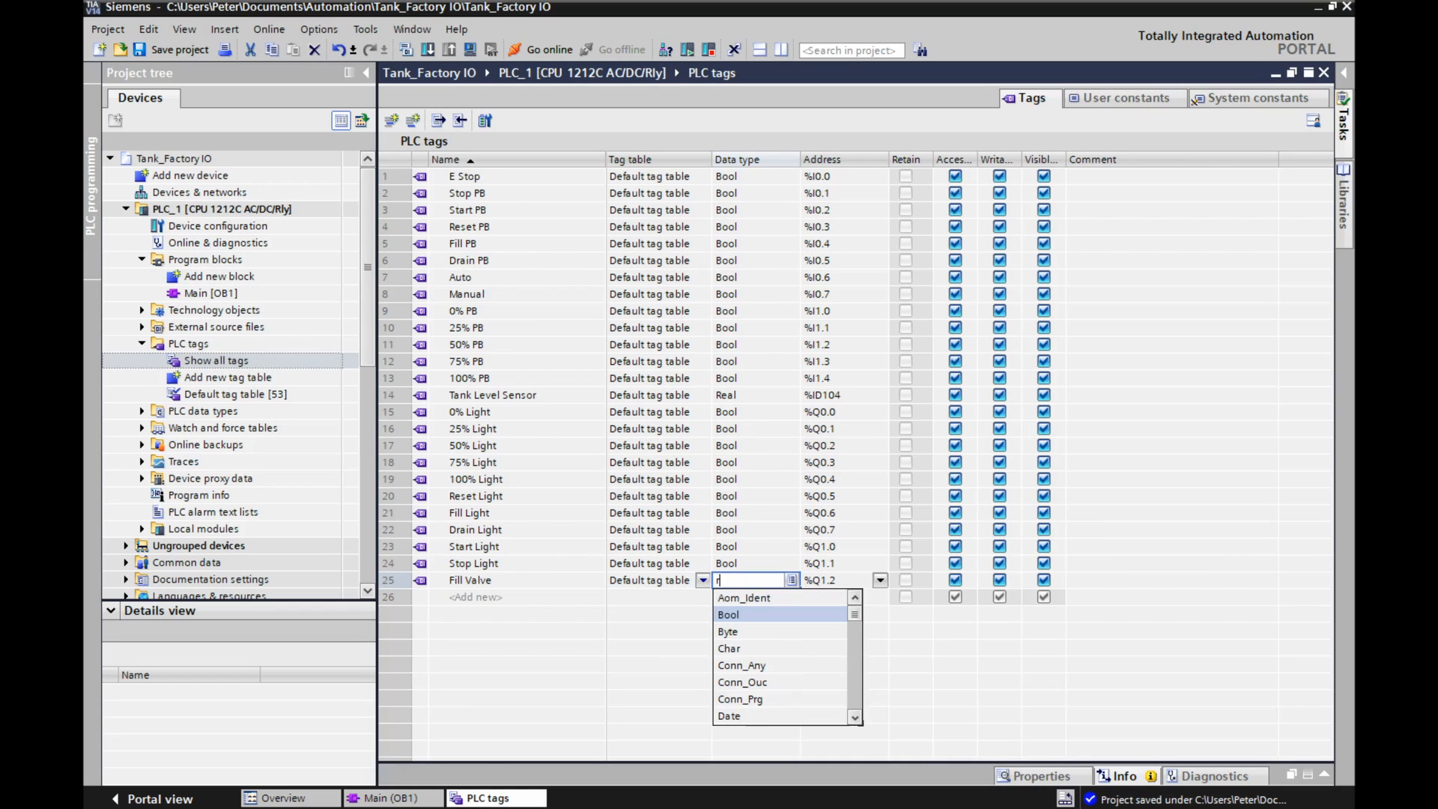
type("eal")
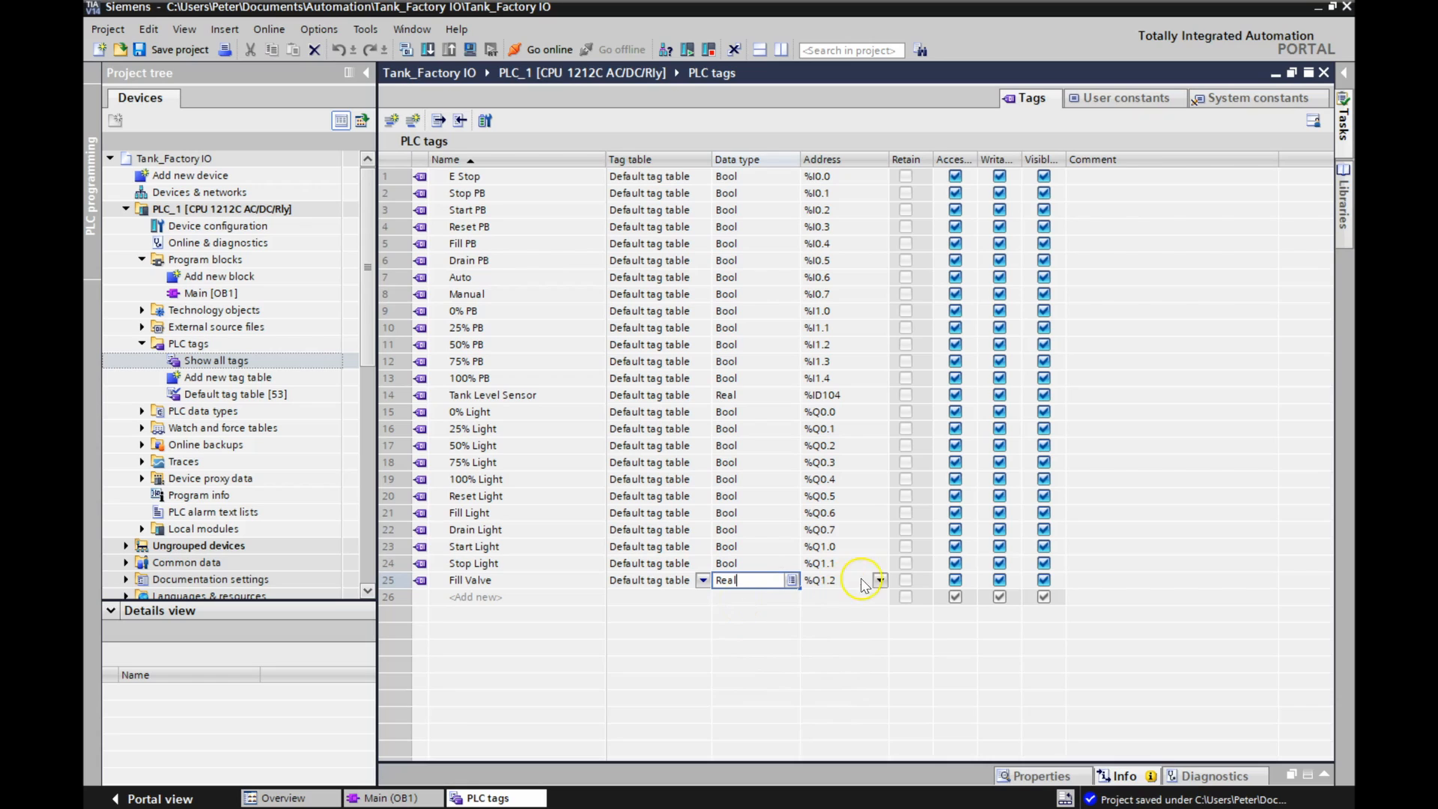
Set the Fill Valve tag's address to %QD100.
left_click(827, 584)
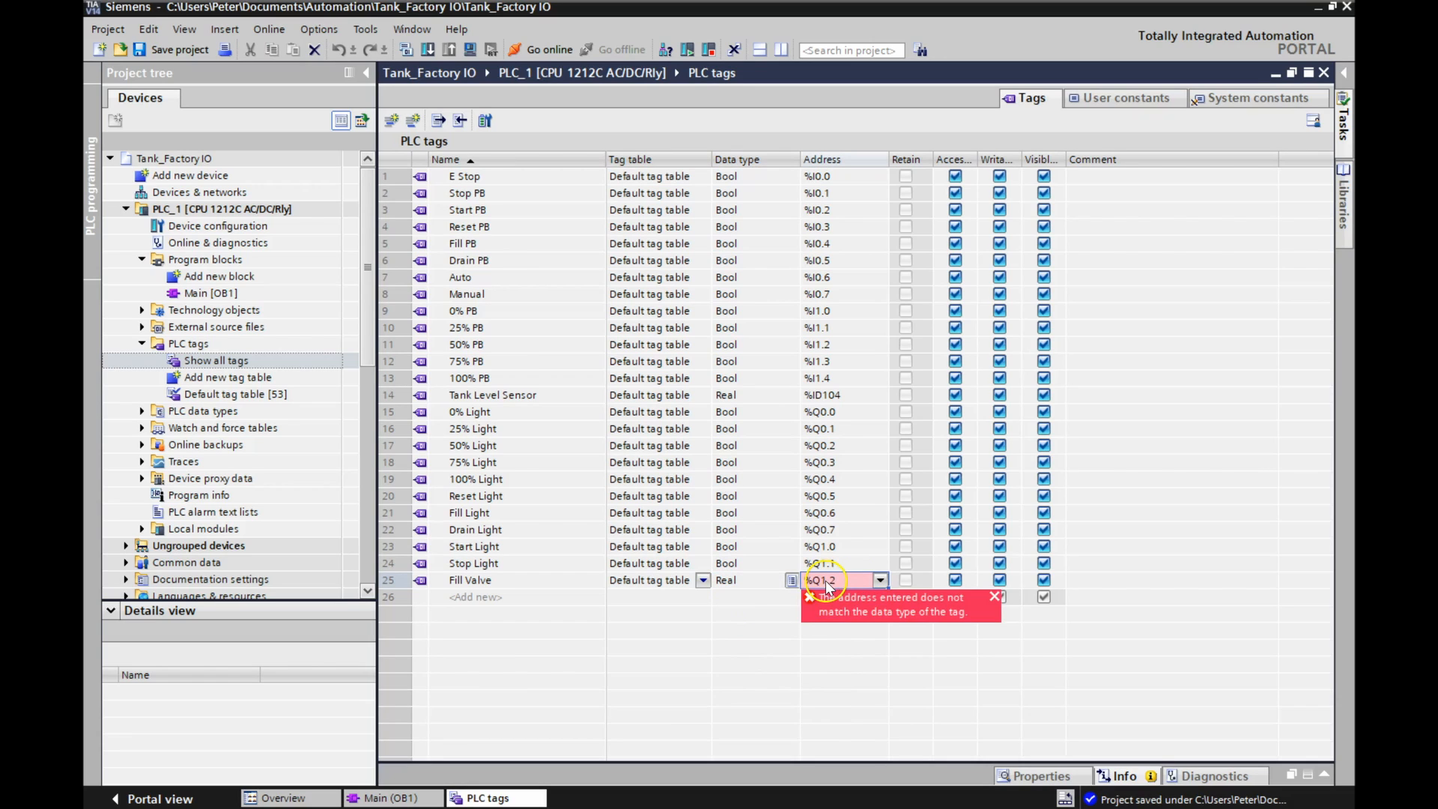
left_click(827, 585)
left_click_drag(814, 581, 846, 580)
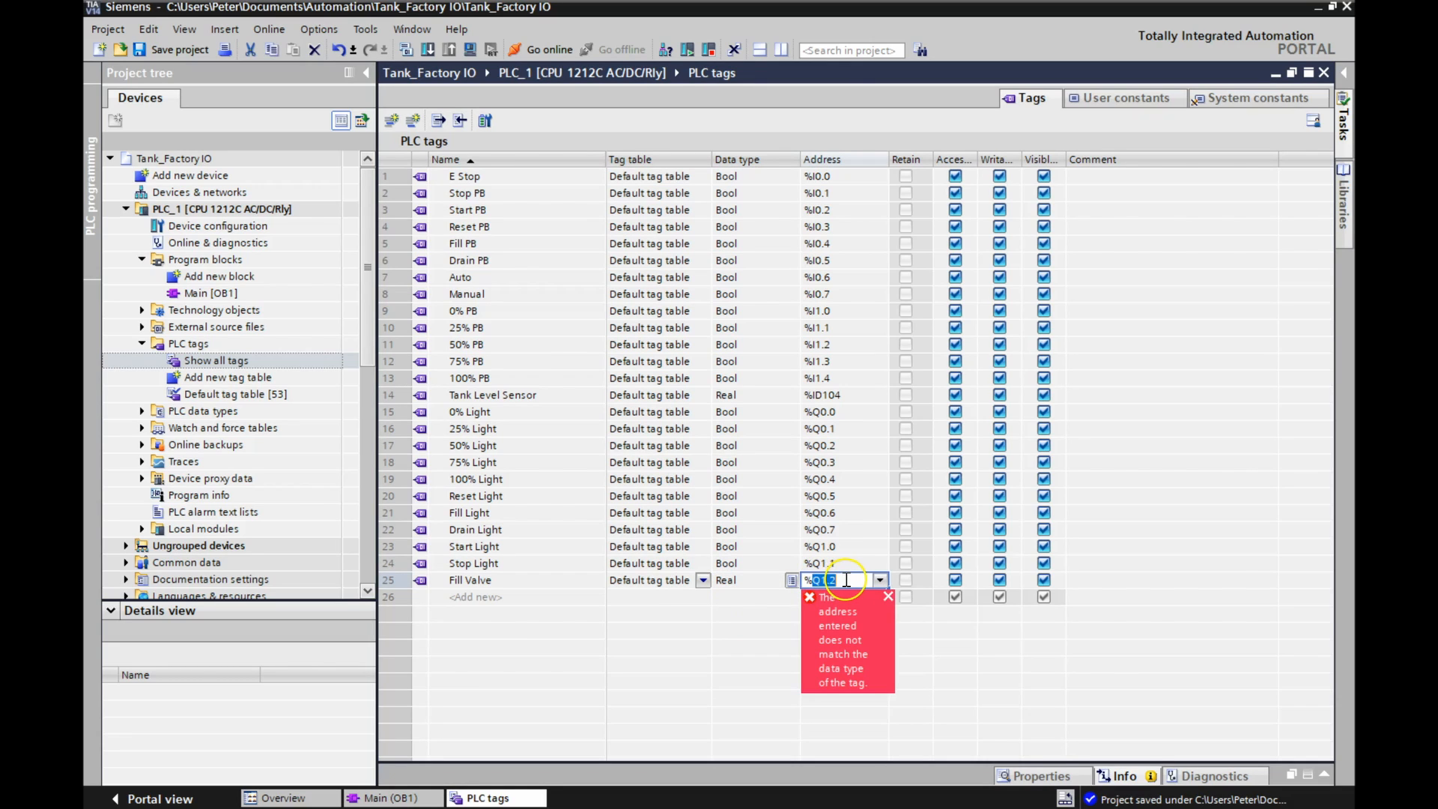
type("QD1")
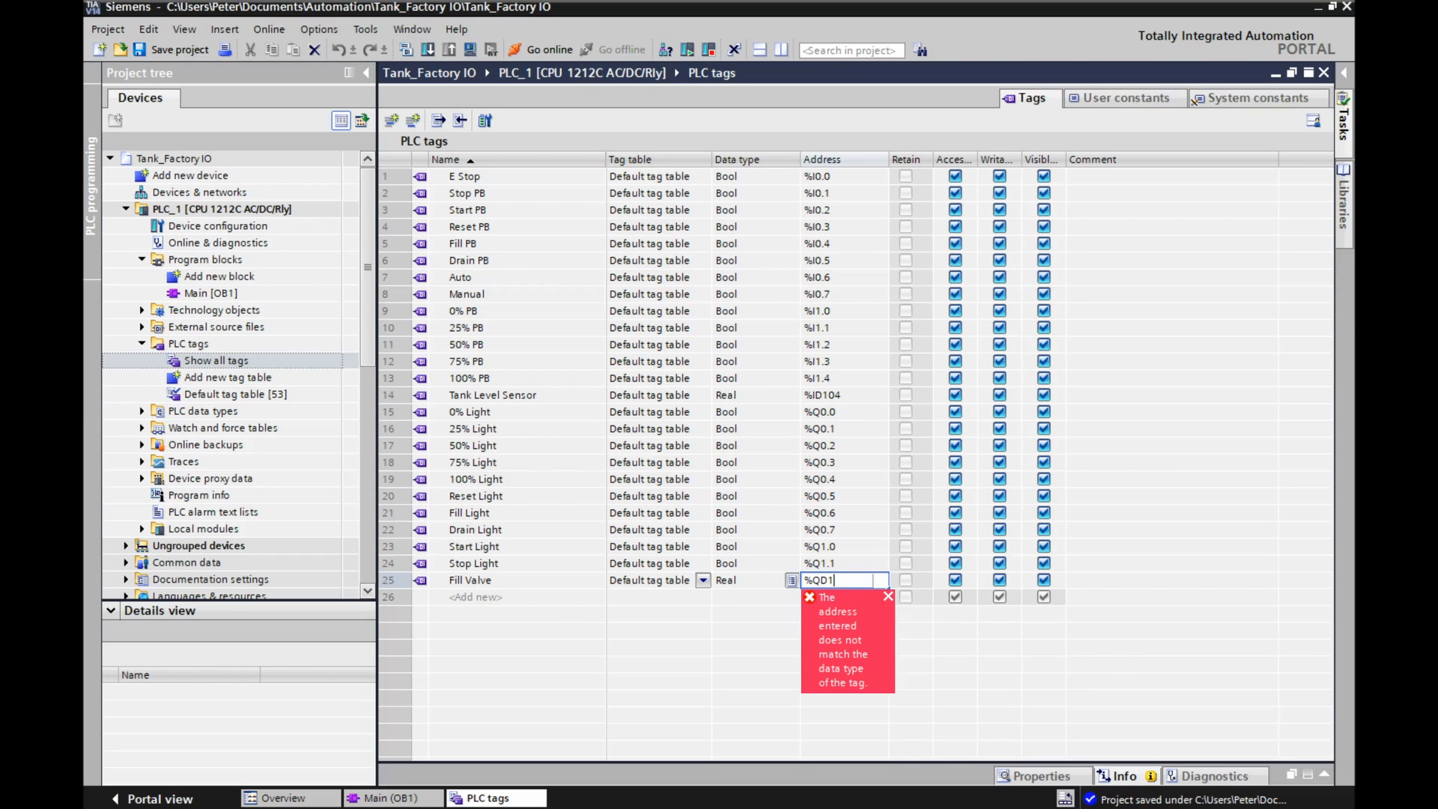
type("00")
key("Return")
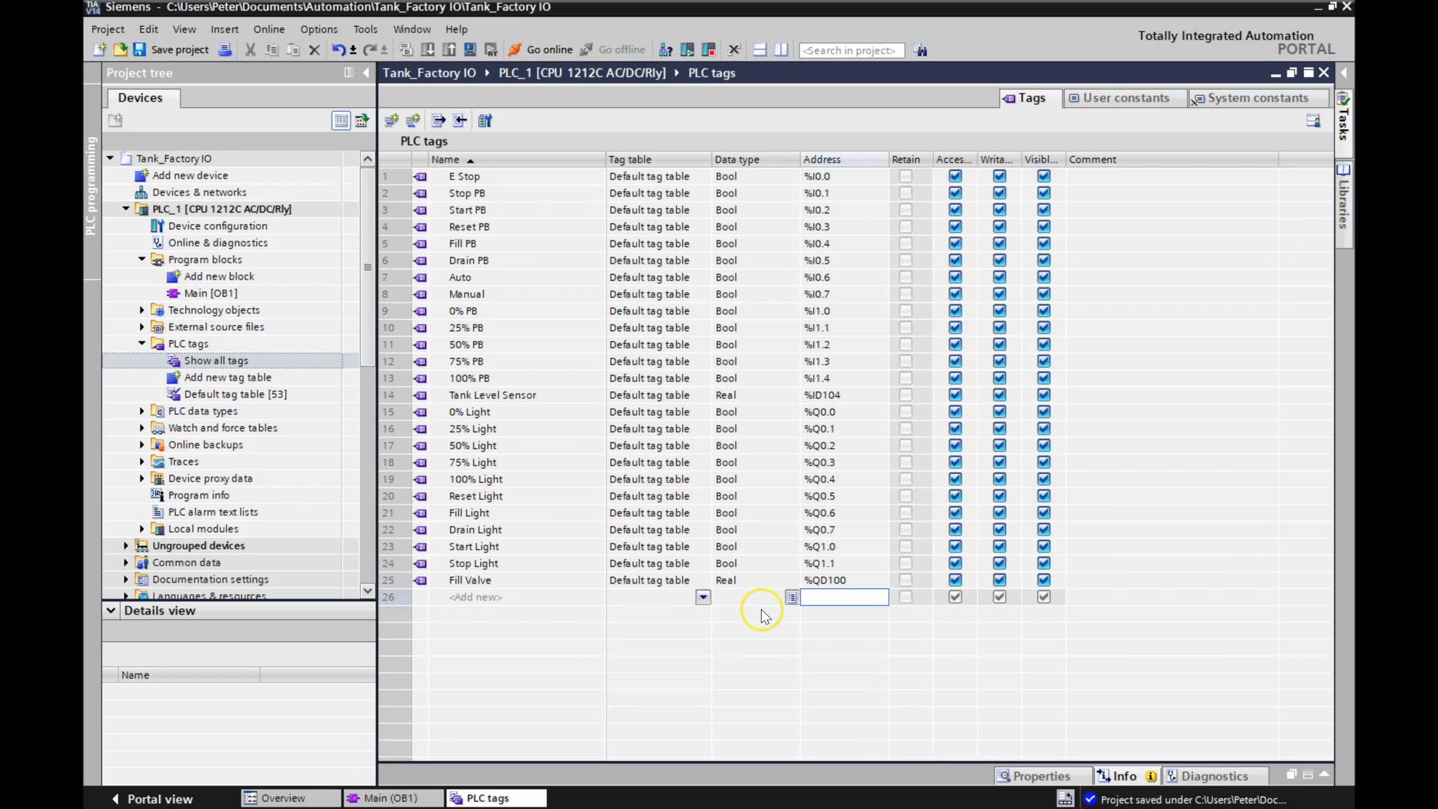
Add a Real tag named Drain Valve at %QD104 below Fill Valve.
left_click(475, 598)
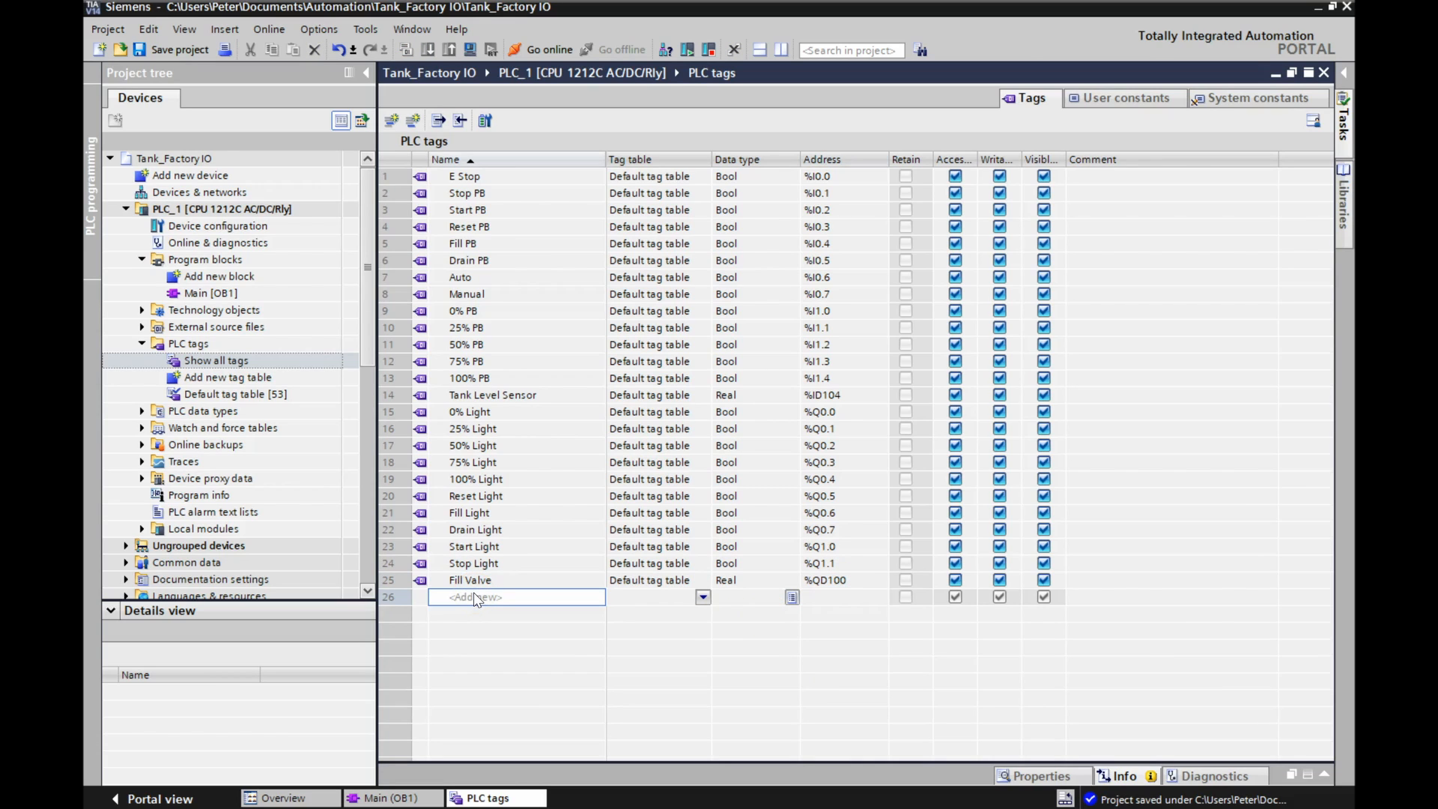
type("Dischrage")
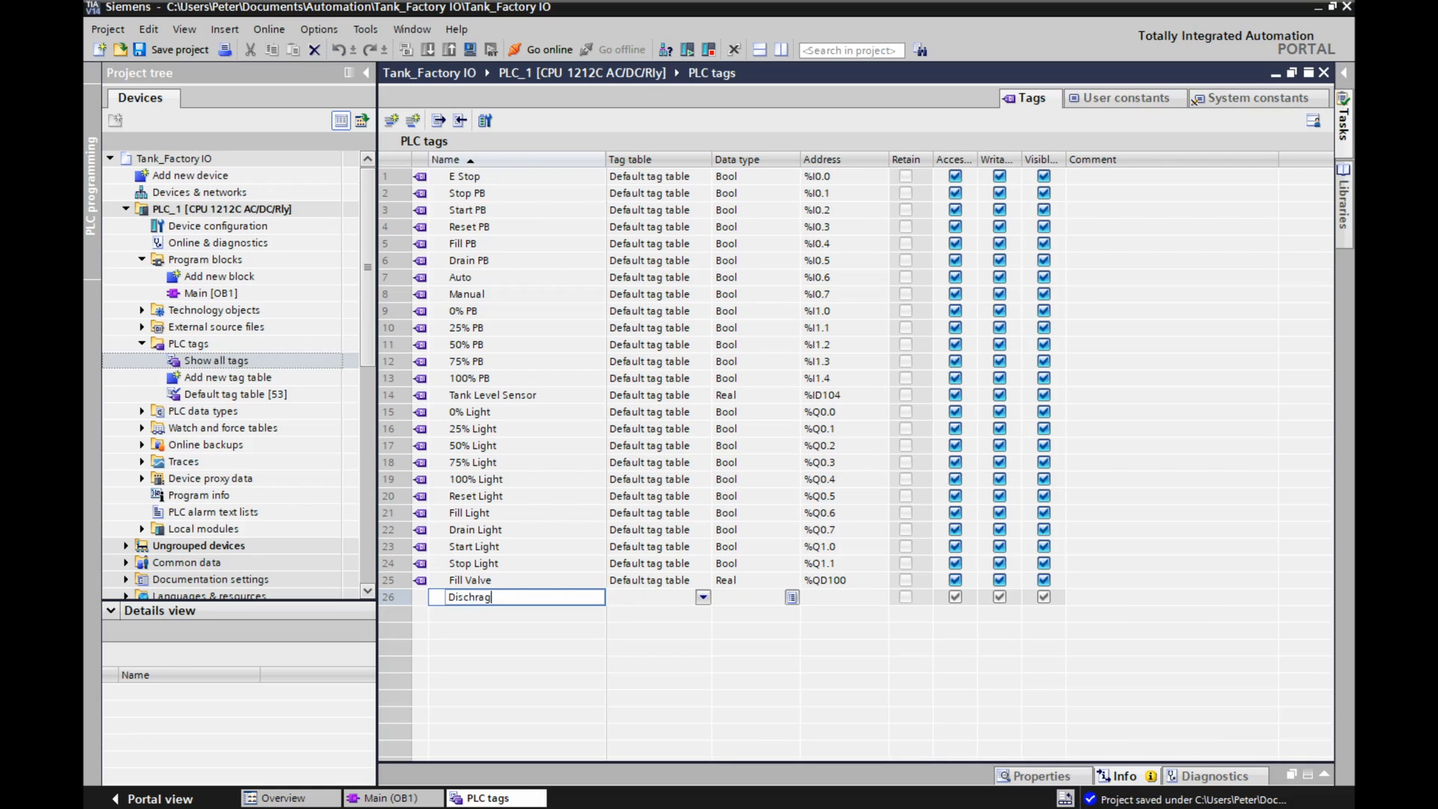
key("BackSpace")
key("BackSpace")
key("BackSpace")
key("BackSpace")
key("BackSpace")
key("BackSpace")
key("BackSpace")
key("BackSpace")
type("rain Valve")
key("Return")
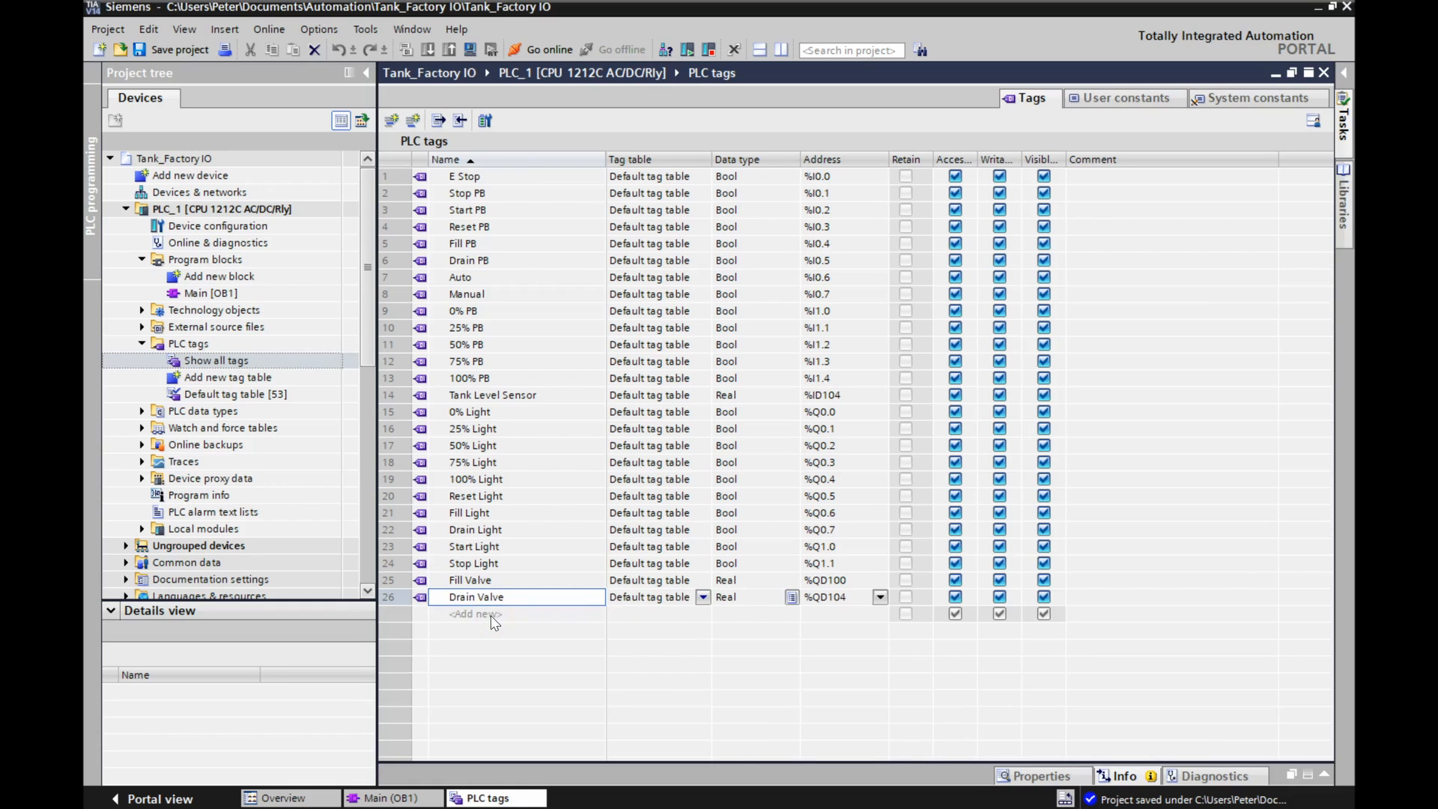
left_click(857, 597)
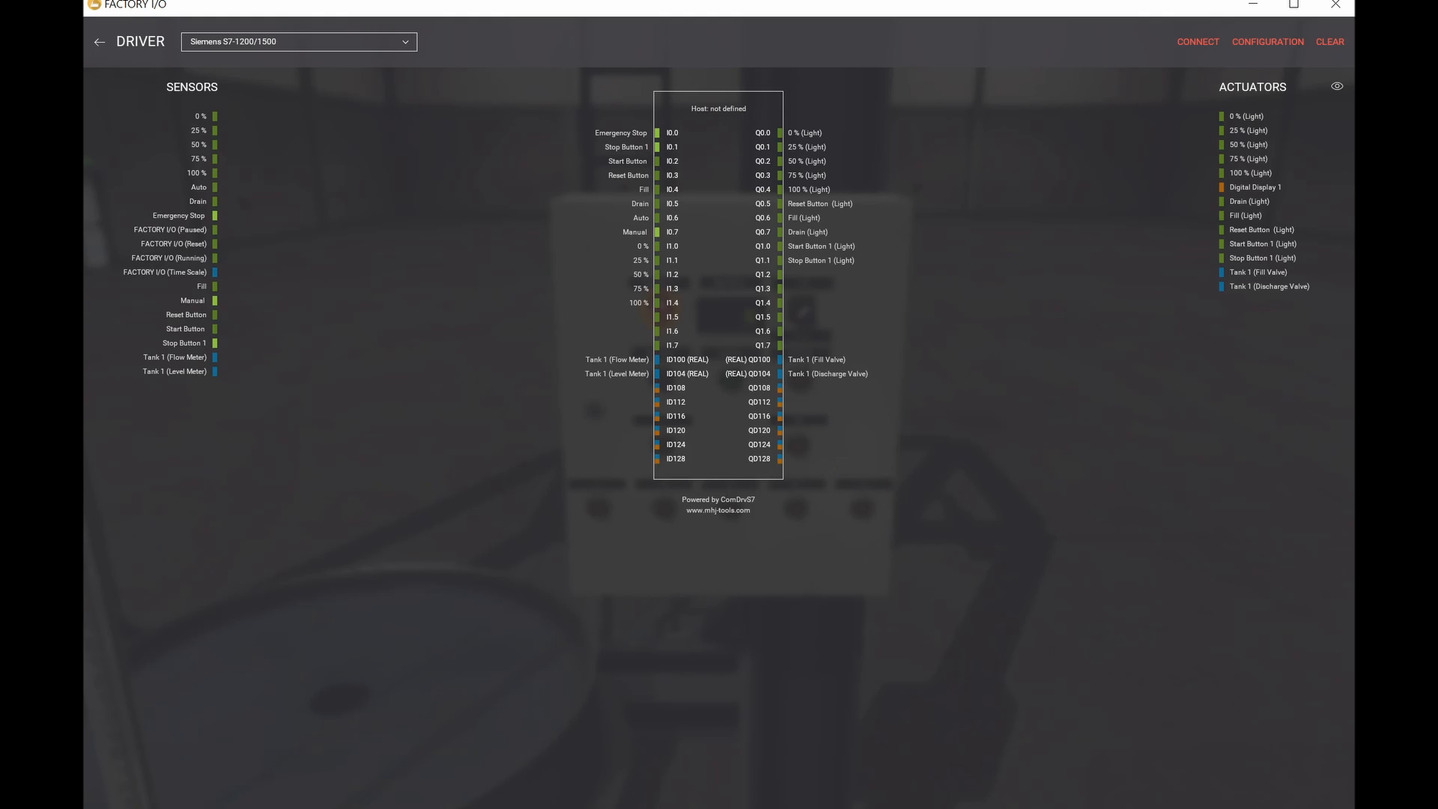
Switch from Factory I/O back to TIA Portal and open the Main [OB1] program block.
left_click(670, 807)
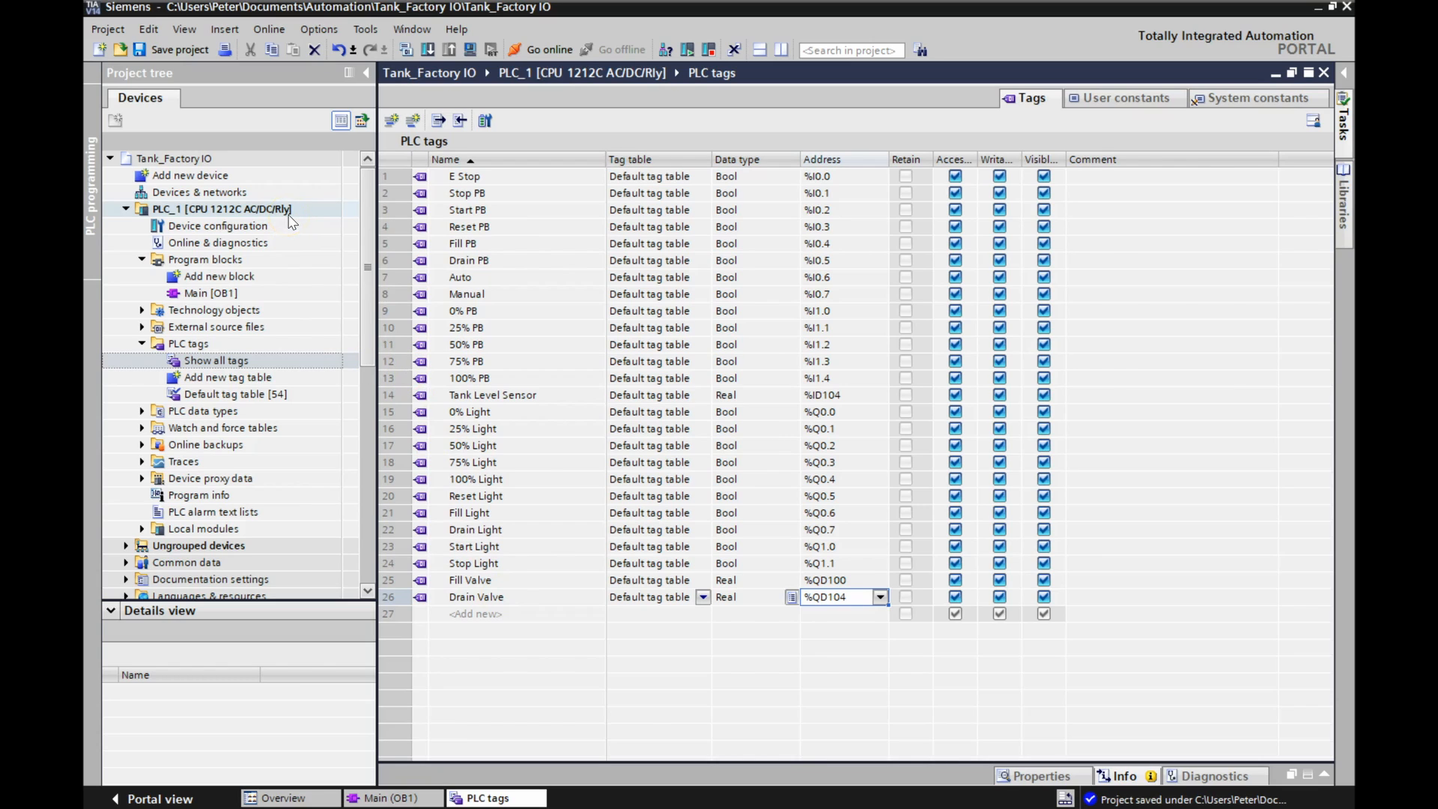
double_click(197, 295)
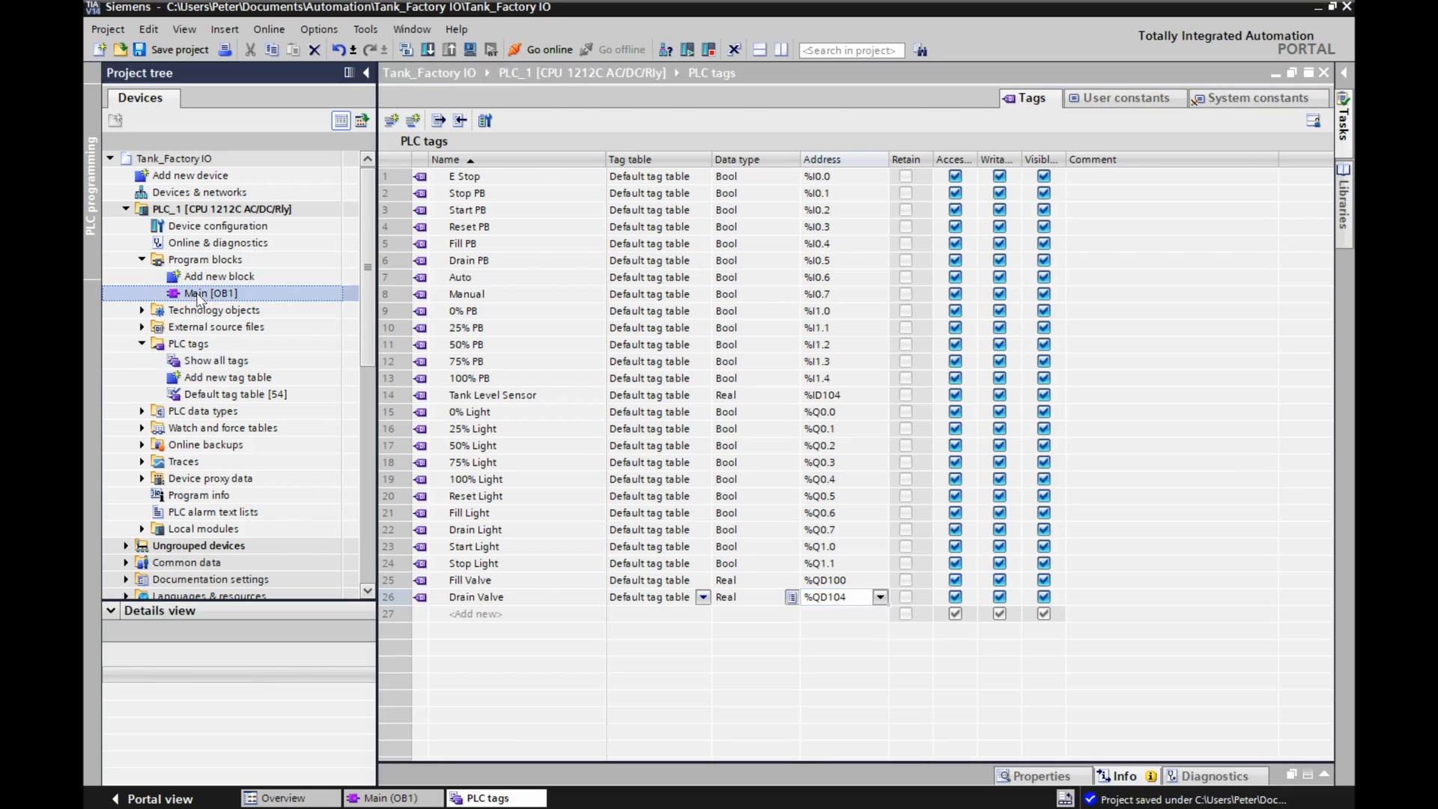